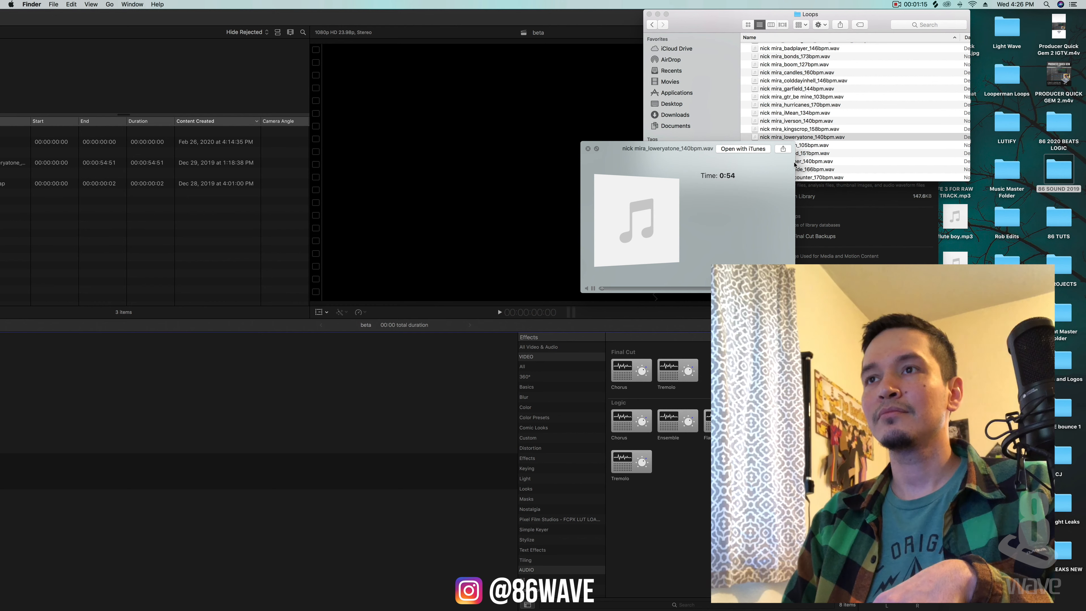
# - Add nick mira_loweryatone_140bpm.wav from the Loops folder to the beginning of the beta timeline
pyautogui.click(588, 149)
pyautogui.moveTo(771, 136); pyautogui.dragTo(188, 360)
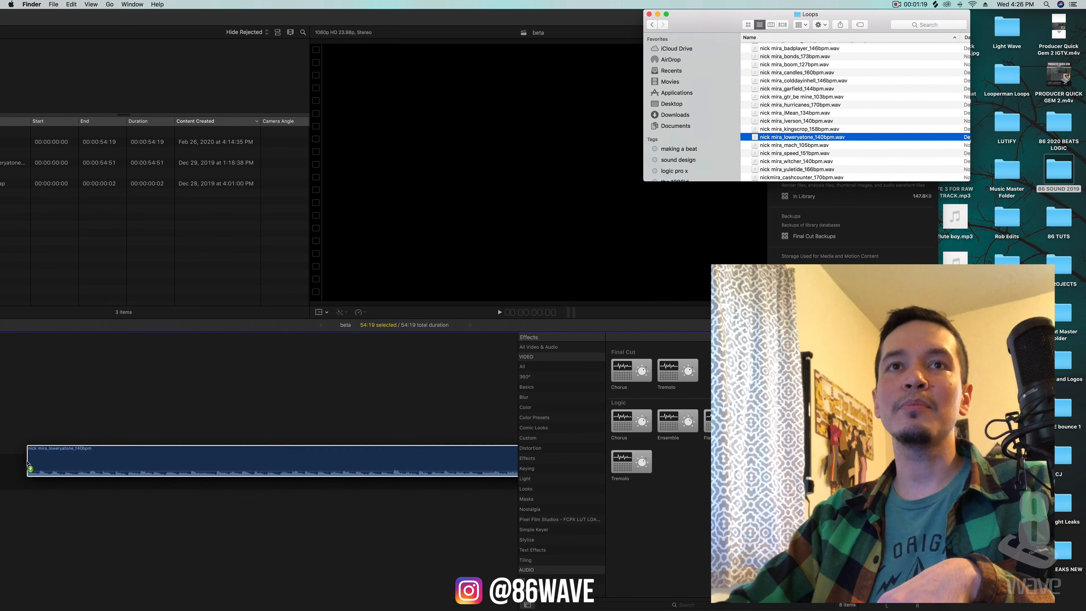
pyautogui.click(86, 19)
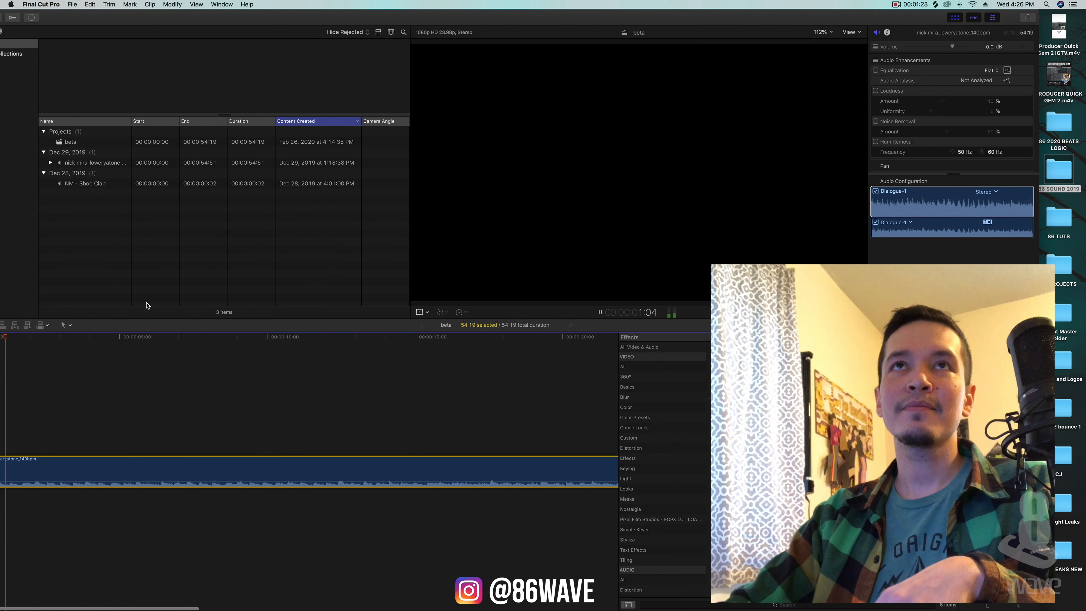
pyautogui.moveTo(91, 17); pyautogui.dragTo(145, 3)
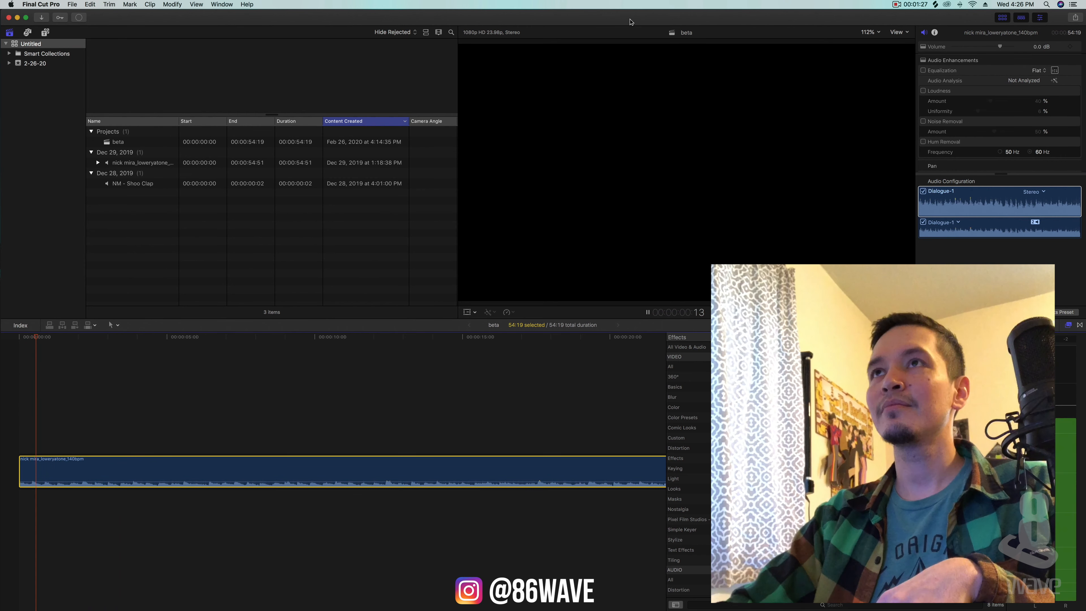
# - Move the editor window down to uncover Finder and open the Claps sample folder
pyautogui.moveTo(631, 19); pyautogui.dragTo(644, 121)
pyautogui.click(701, 25)
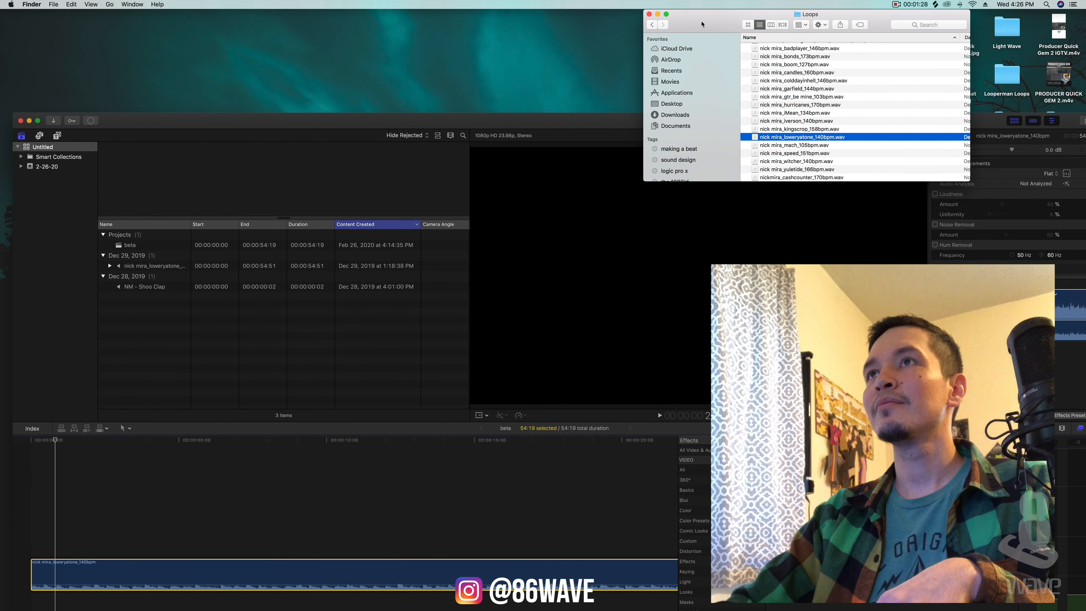
pyautogui.click(657, 26)
pyautogui.doubleClick(776, 57)
pyautogui.click(777, 47)
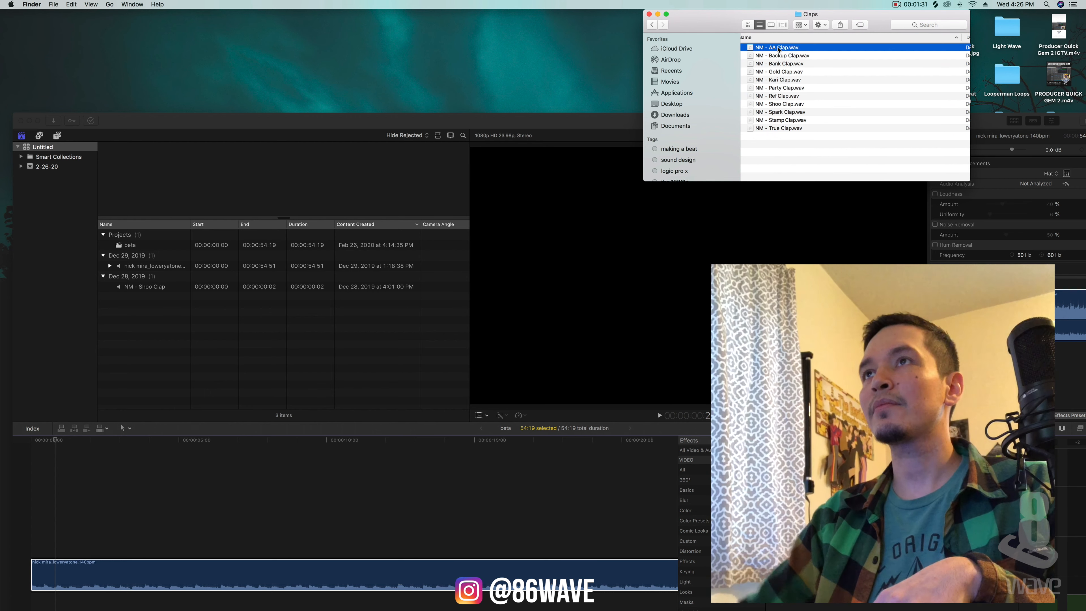
# - Preview the clap samples in order from NM - AA Clap.wav to NM - Shoo Clap.wav
pyautogui.press('space')
pyautogui.press('Down')
pyautogui.press('Down')
pyautogui.press('Down')
pyautogui.press('Down')
pyautogui.press('Down')
pyautogui.press('Down')
pyautogui.press('Down')
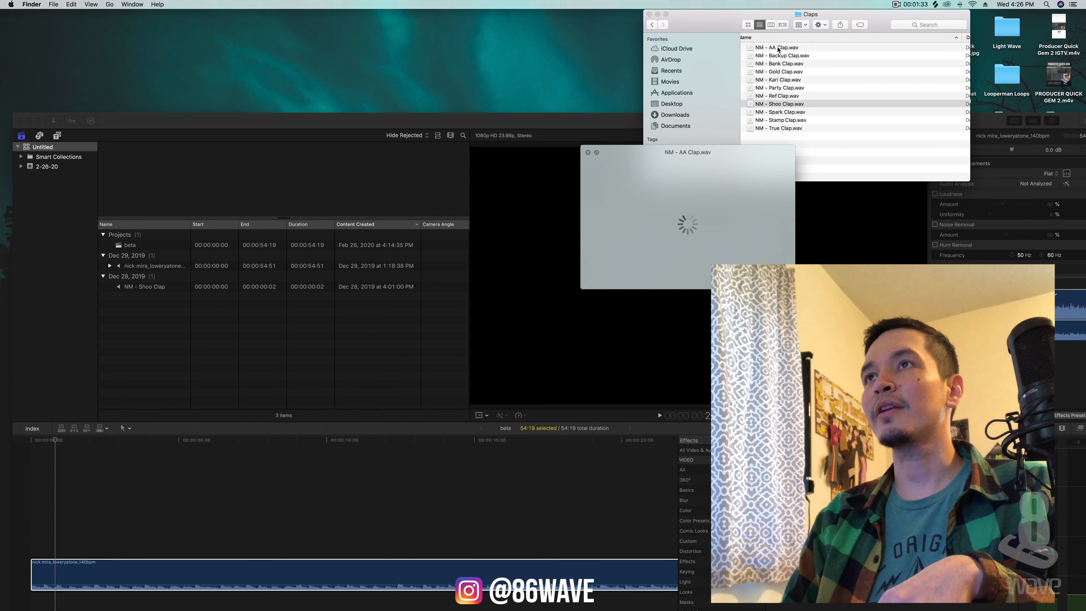
pyautogui.click(588, 148)
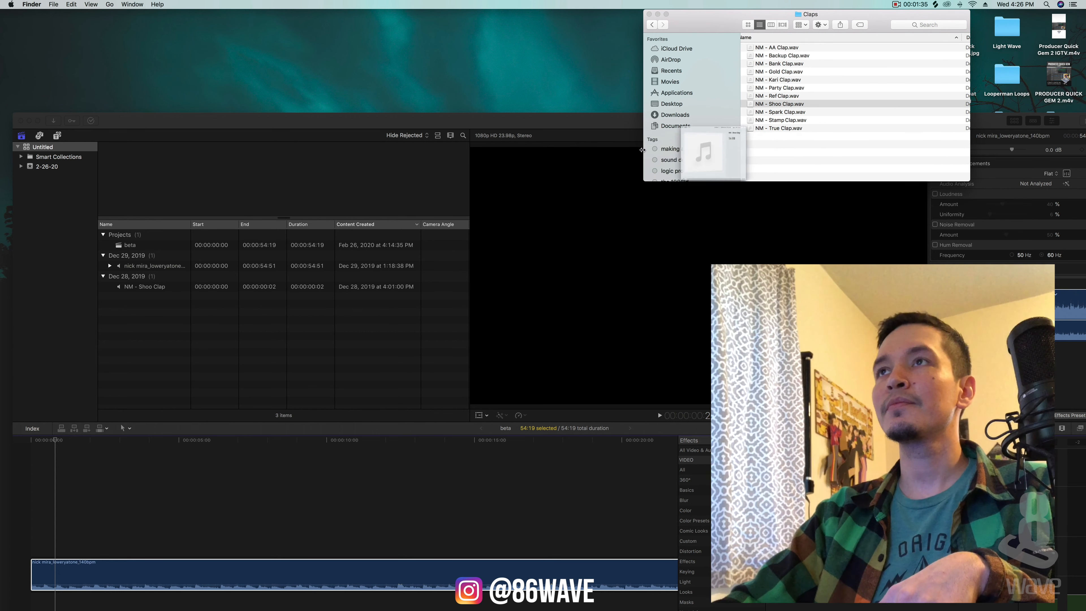
# - Place NM - Shoo Clap.wav under the loop, just before the one-second mark of the Final Cut Pro timeline
pyautogui.moveTo(170, 480); pyautogui.dragTo(56, 539)
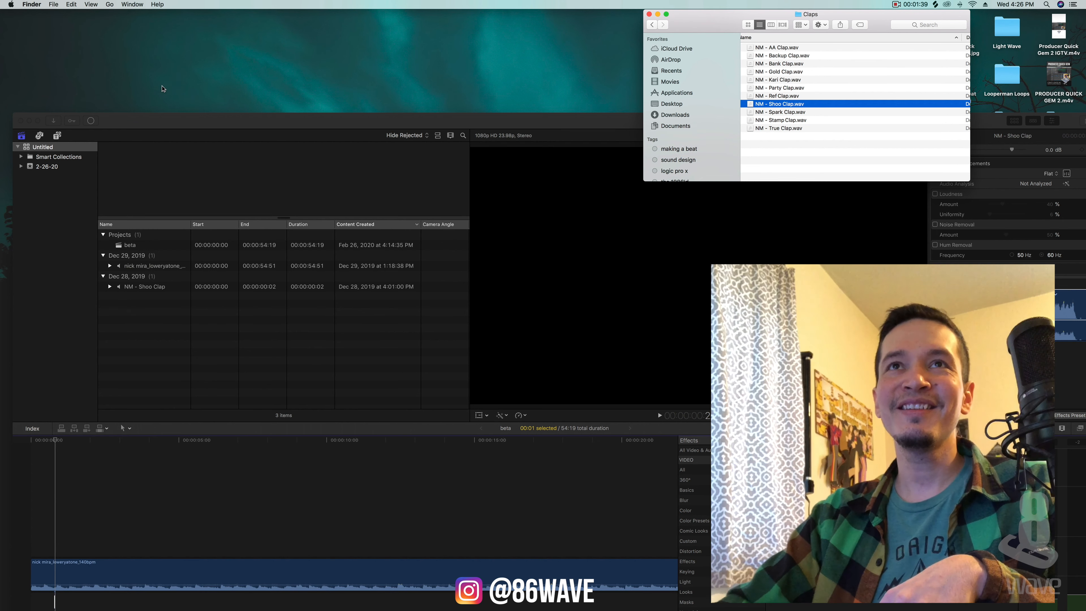
pyautogui.doubleClick(158, 120)
pyautogui.press('super+equal')
pyautogui.press('super+equal')
pyautogui.press('super+equal')
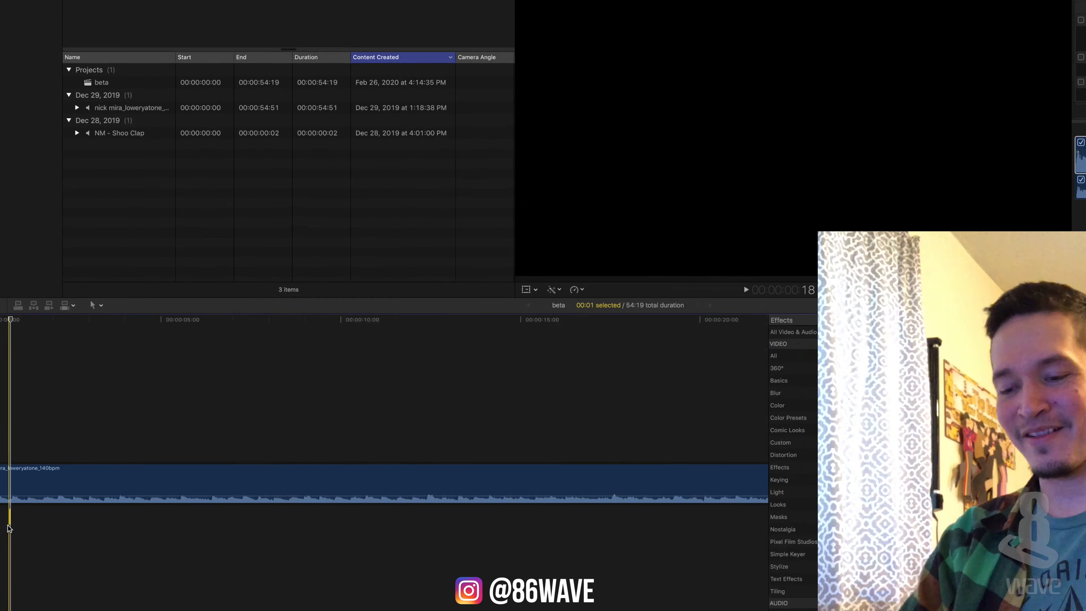
pyautogui.hscroll(-5, 41, 504)
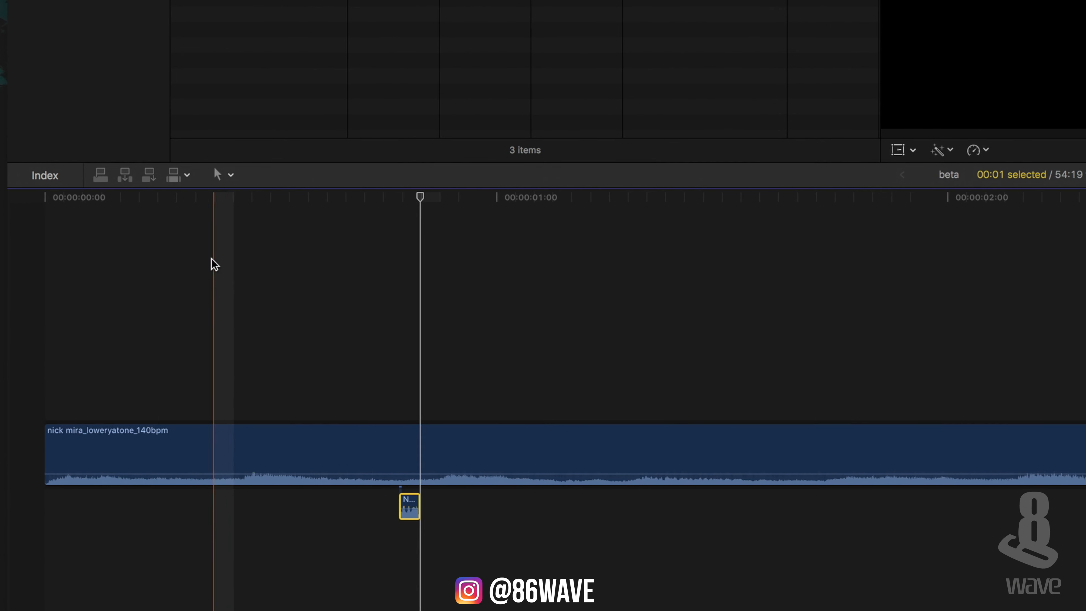
# - Play the beat from the start and shift the clap slightly later, to about 0.9 seconds
pyautogui.moveTo(156, 198); pyautogui.dragTo(0, 198)
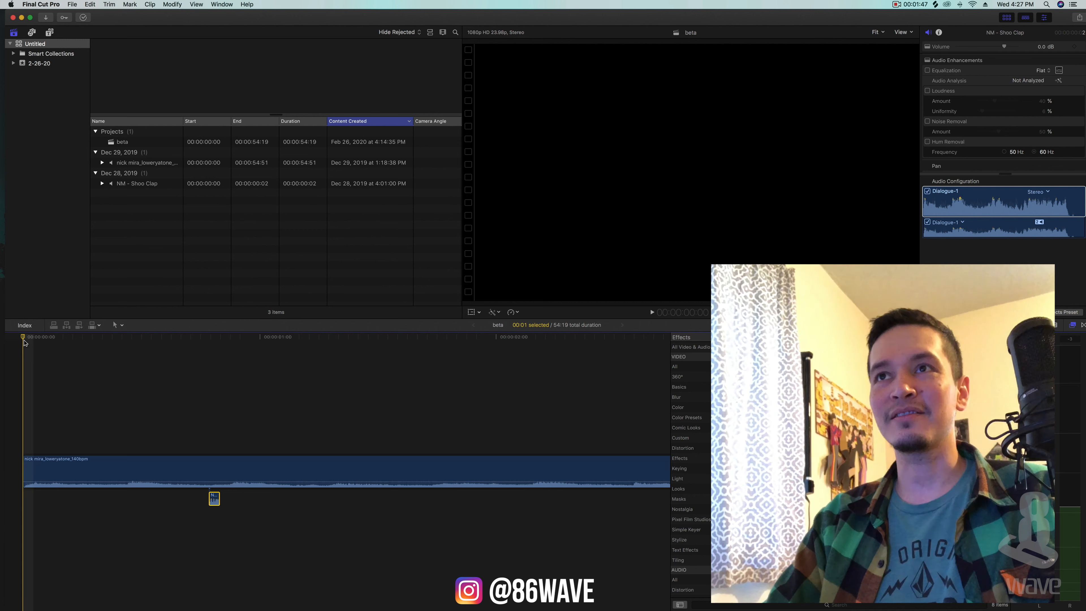
pyautogui.press('space')
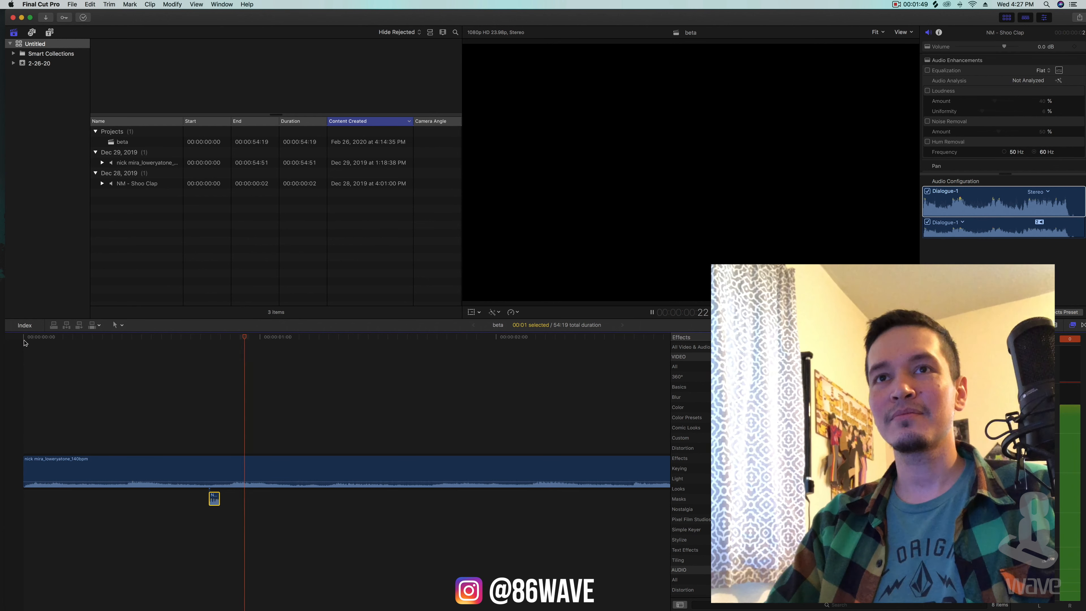
pyautogui.press('space')
pyautogui.press('super+minus')
pyautogui.moveTo(119, 496); pyautogui.dragTo(129, 492)
pyautogui.click(22, 340)
pyautogui.press('space')
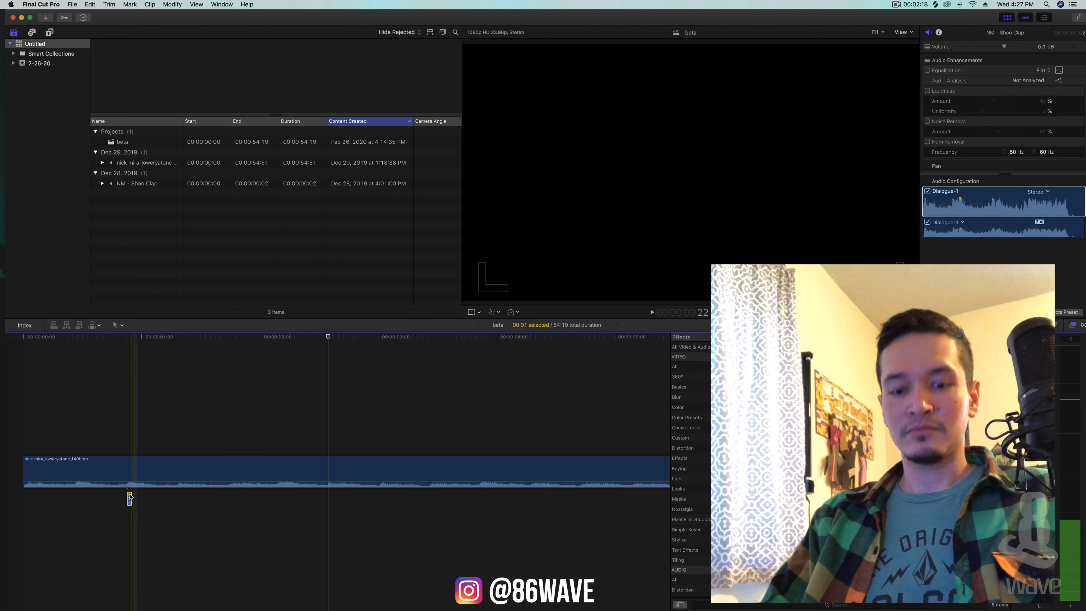
# - Copy the clap to about 2.6 seconds and about 4.3 seconds under the loop, checking the timing by playback
pyautogui.moveTo(130, 497); pyautogui.dragTo(326, 501)
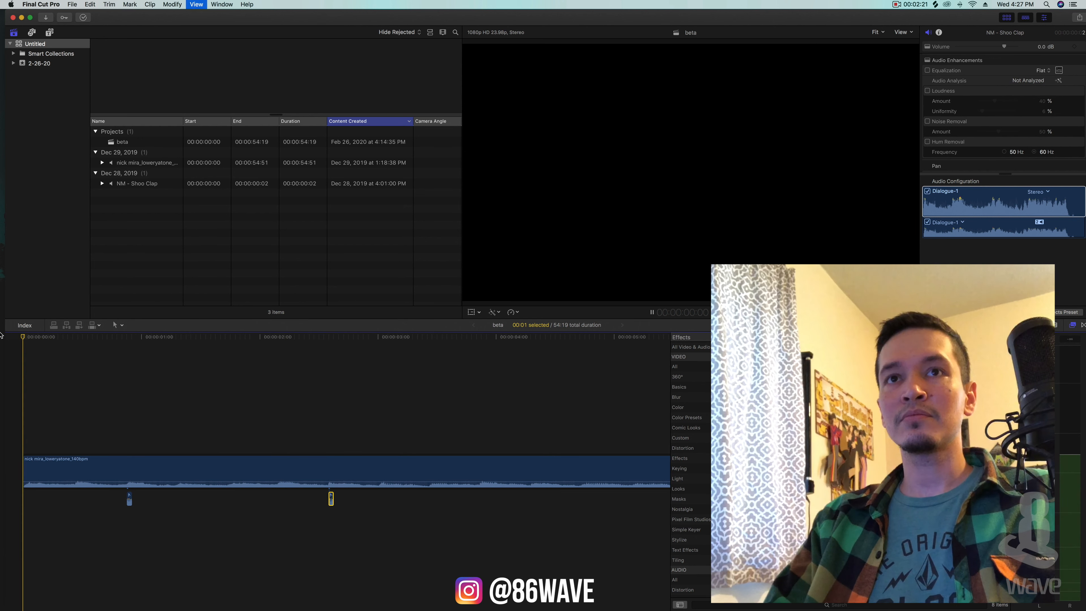
pyautogui.press('space')
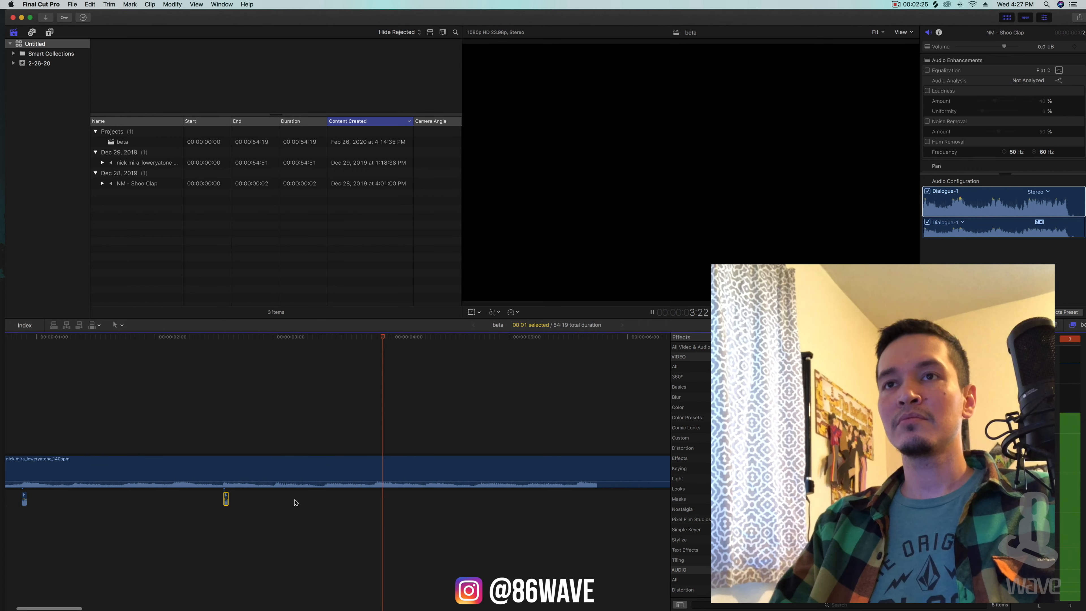
pyautogui.press('space')
pyautogui.moveTo(225, 497); pyautogui.dragTo(423, 499)
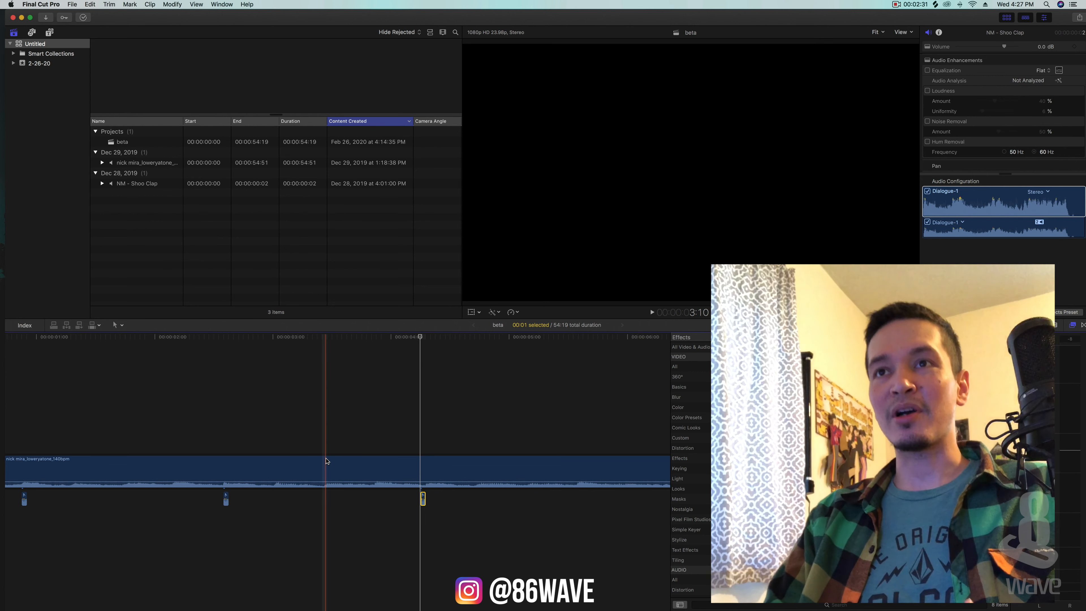
# - Copy the clap once more to about 6 seconds under the loop and return to the timeline start
pyautogui.moveTo(187, 341); pyautogui.dragTo(18, 339)
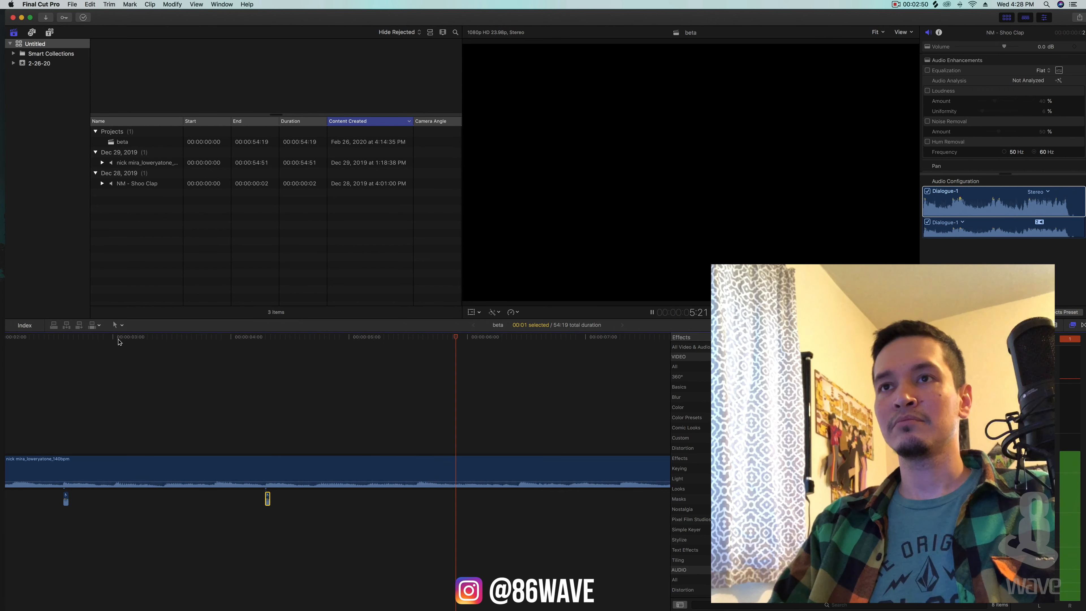
pyautogui.press('space')
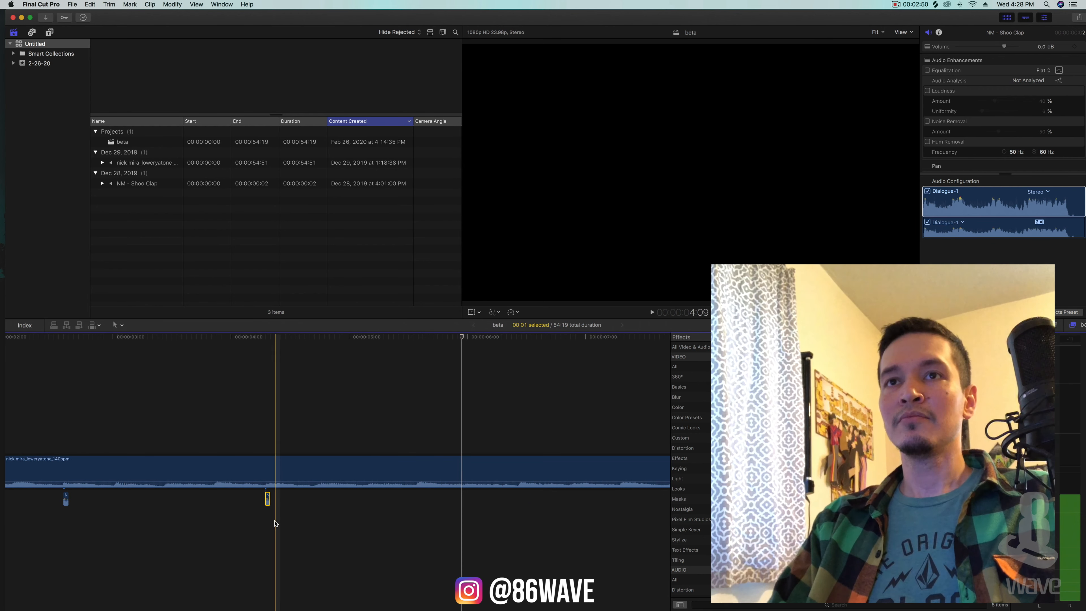
pyautogui.moveTo(428, 505); pyautogui.dragTo(465, 505)
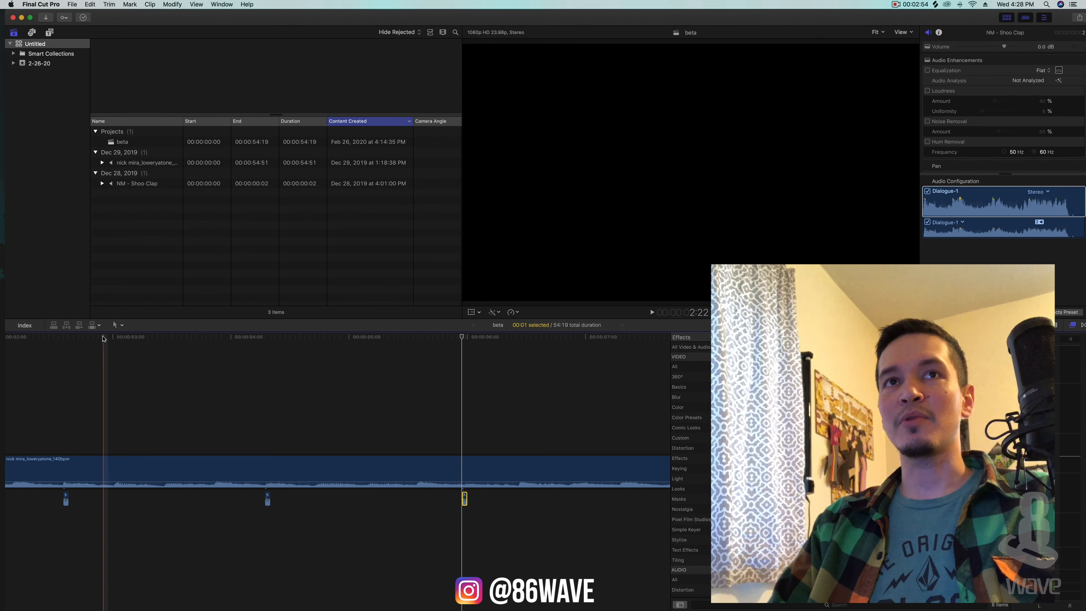
pyautogui.press('Home')
pyautogui.press('super+minus')
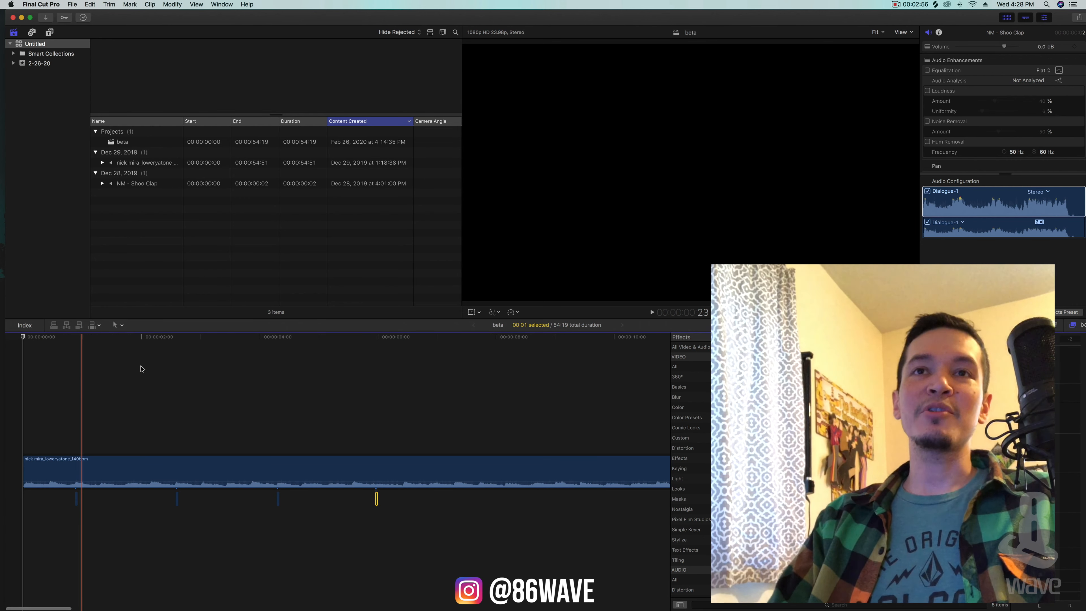
# - Select the loop clip in the timeline and show all audio effects
pyautogui.click(152, 468)
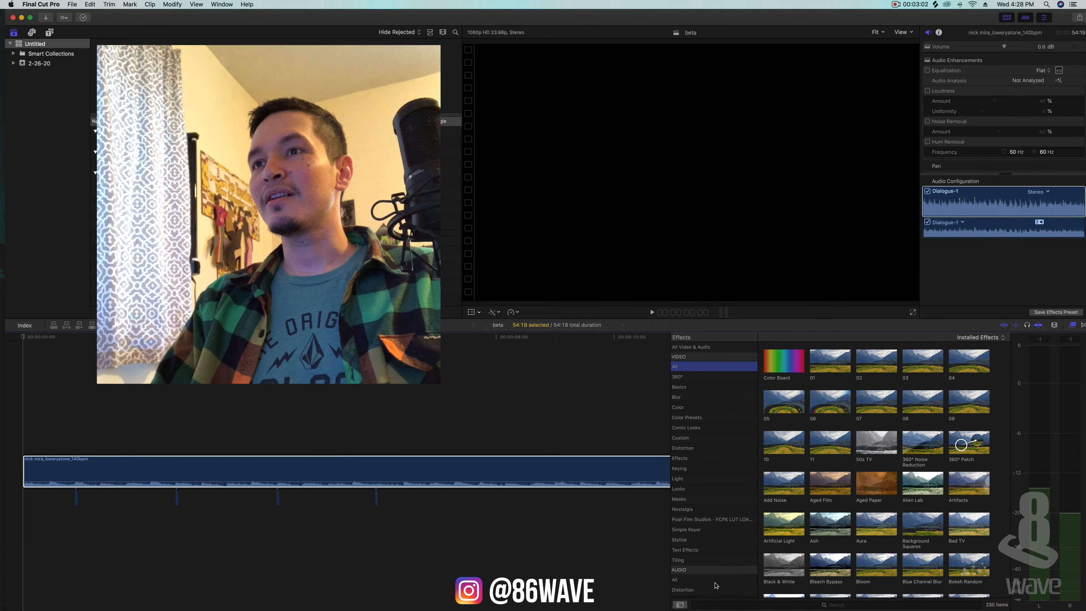
pyautogui.click(716, 581)
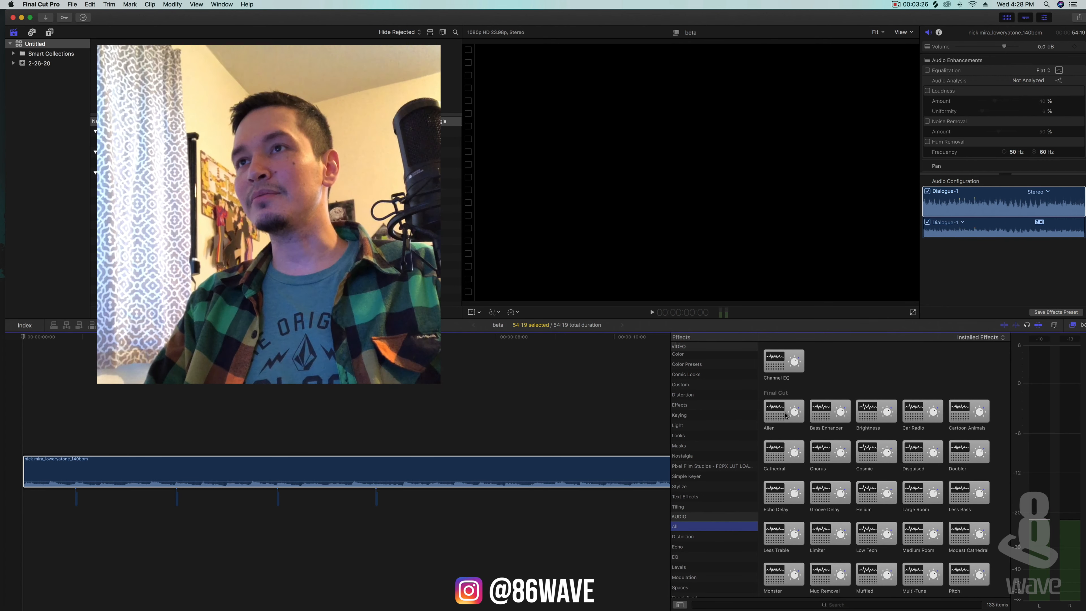
# - Try the Alien audio effect on the loop clip and play it back from the start
pyautogui.moveTo(786, 415); pyautogui.dragTo(184, 460)
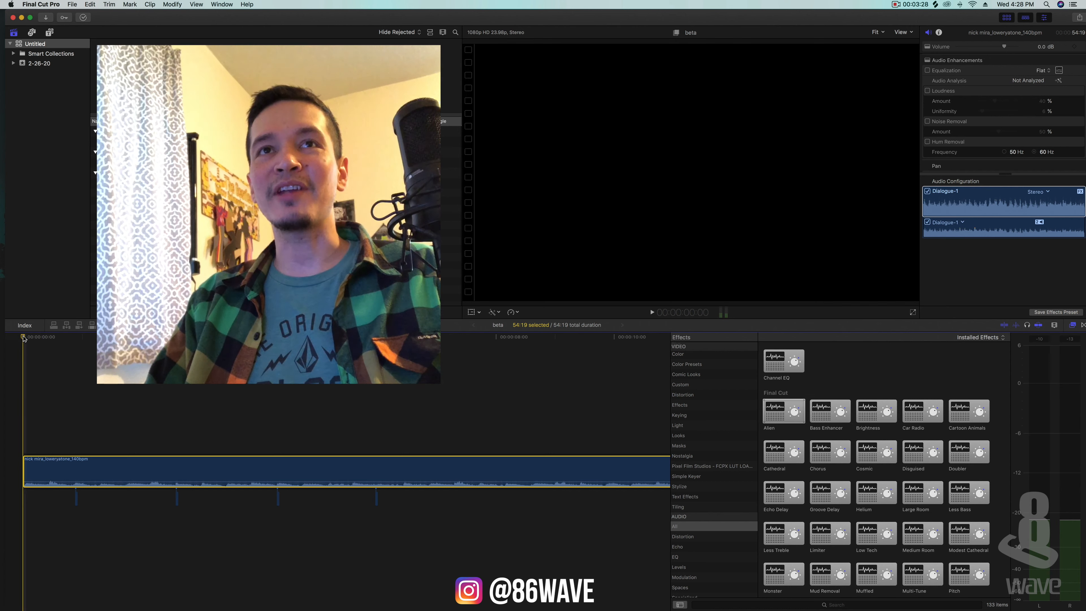
pyautogui.press('space')
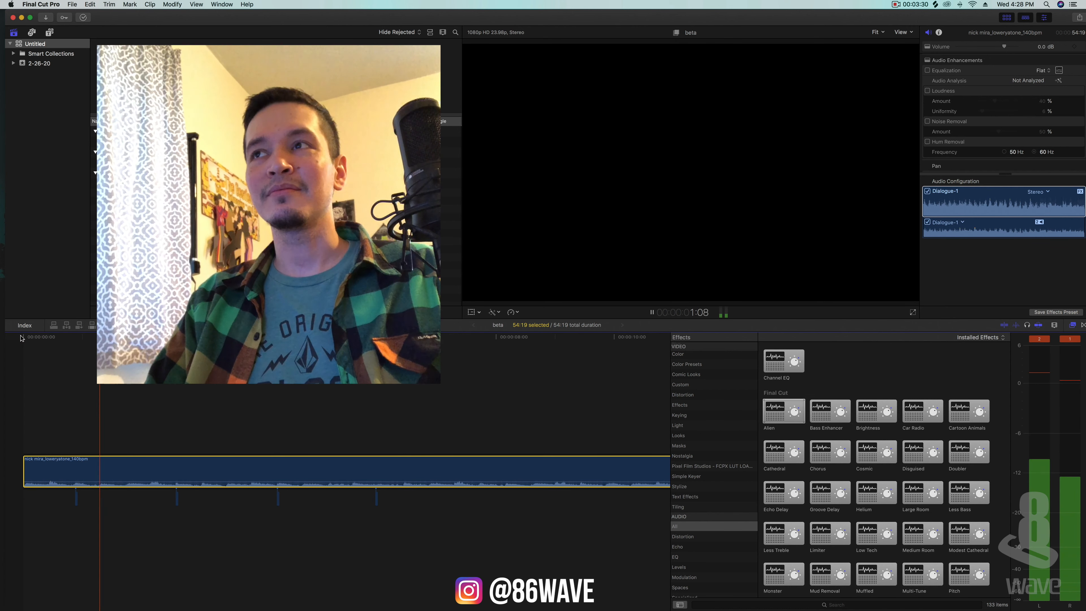
pyautogui.press('space')
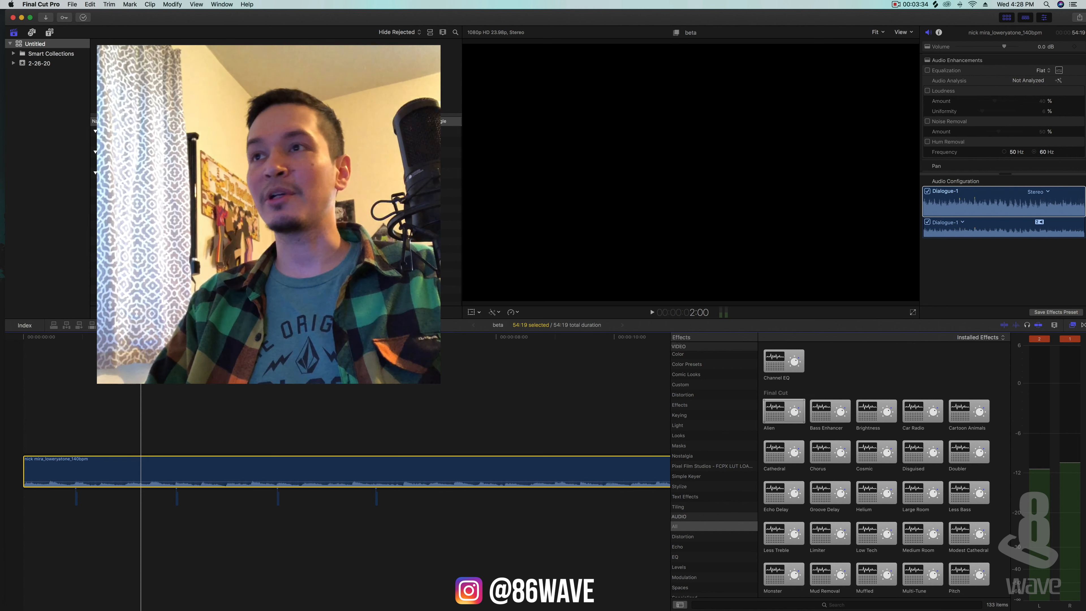
pyautogui.press('space')
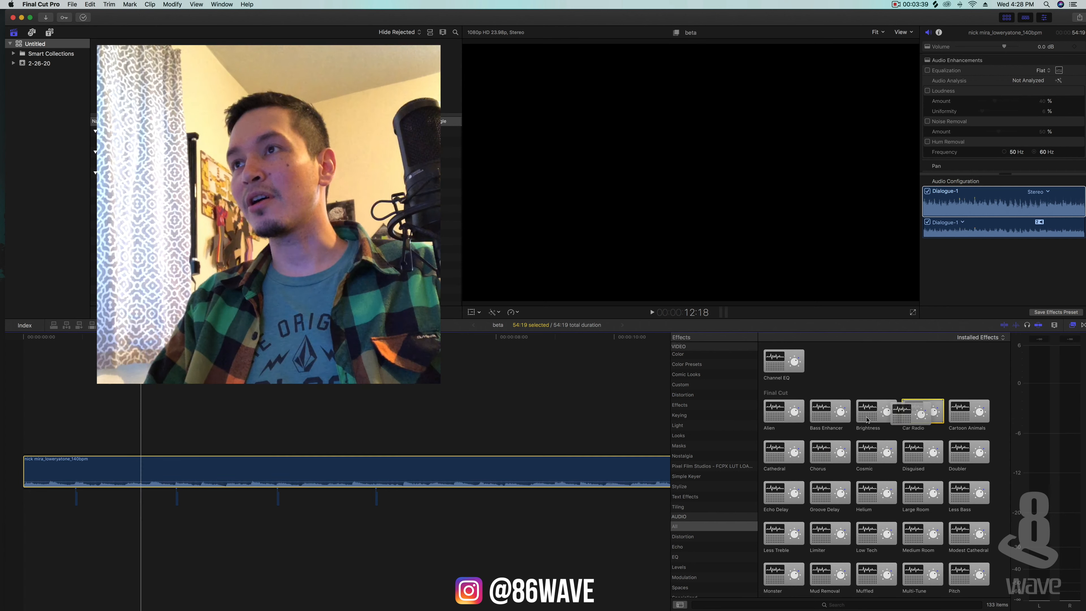
# - Apply the Chorus audio effect to the loop clip and play it back from the start
pyautogui.moveTo(829, 452); pyautogui.dragTo(231, 452)
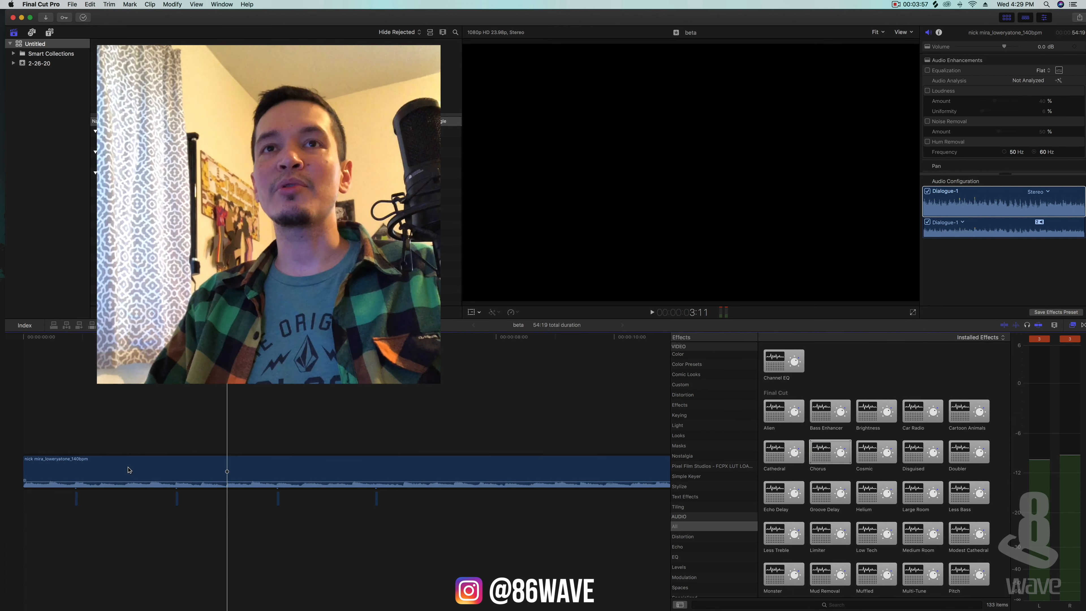
pyautogui.click(25, 337)
pyautogui.press('space')
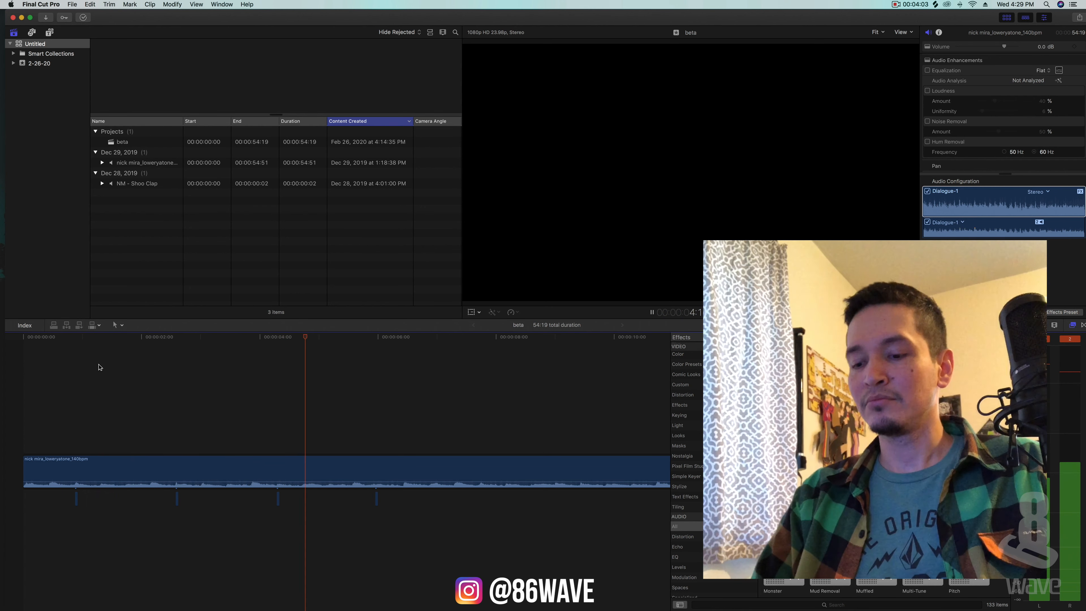
# - Copy the last clap further along the loop, to about 7.7 seconds
pyautogui.press('super+minus')
pyautogui.click(199, 496)
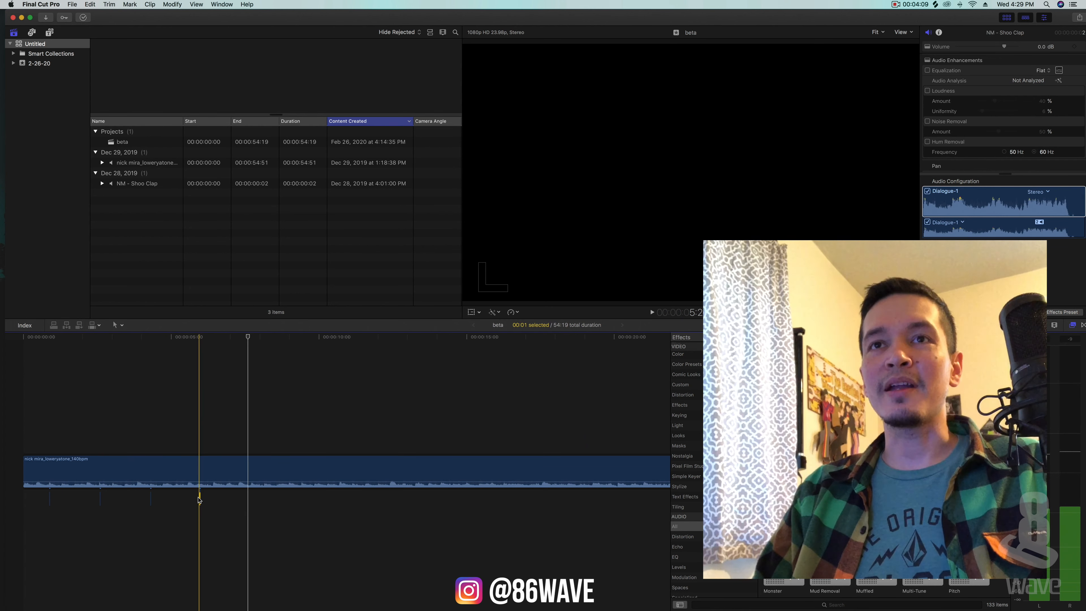
pyautogui.press('super+equal')
pyautogui.press('super+equal')
pyautogui.press('super+equal')
pyautogui.press('super+equal')
pyautogui.moveTo(351, 508); pyautogui.dragTo(620, 511)
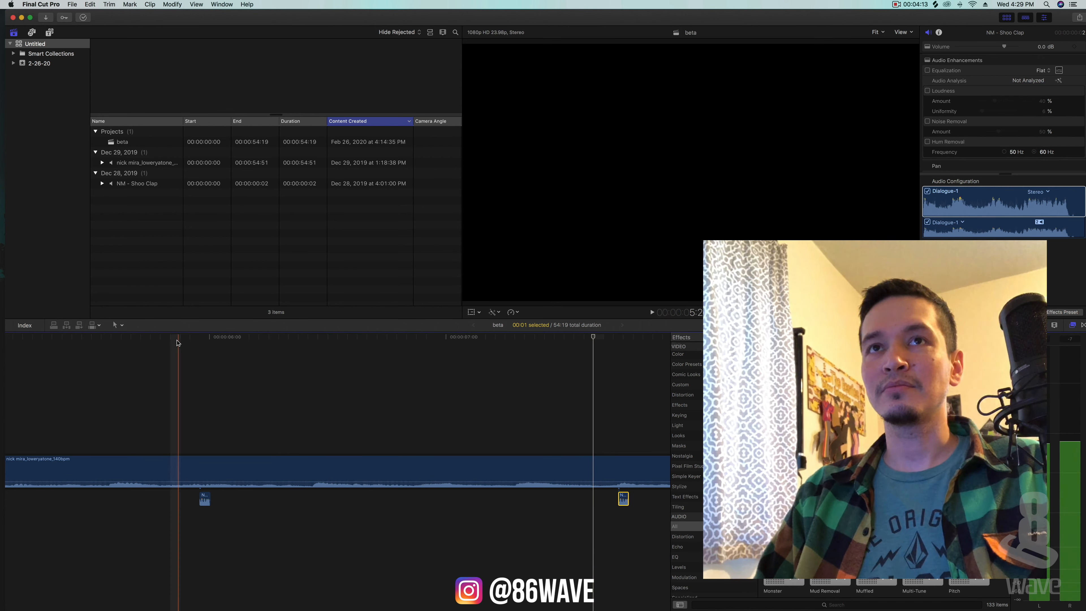
# - Play onward and add another clap at the same spacing, at about 9.4 seconds
pyautogui.press('space')
pyautogui.hscroll(8, 267, 383)
pyautogui.press('space')
pyautogui.hotkey('alt', 'v')
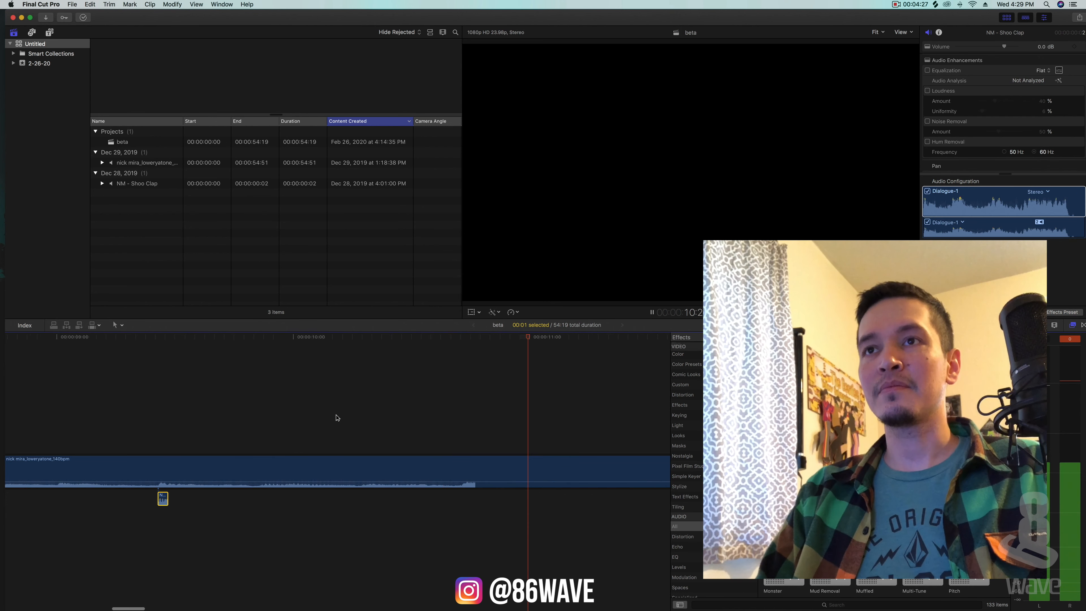
# - Cut the loop clip at 13:16 and delete the part after the cut
pyautogui.click(357, 471)
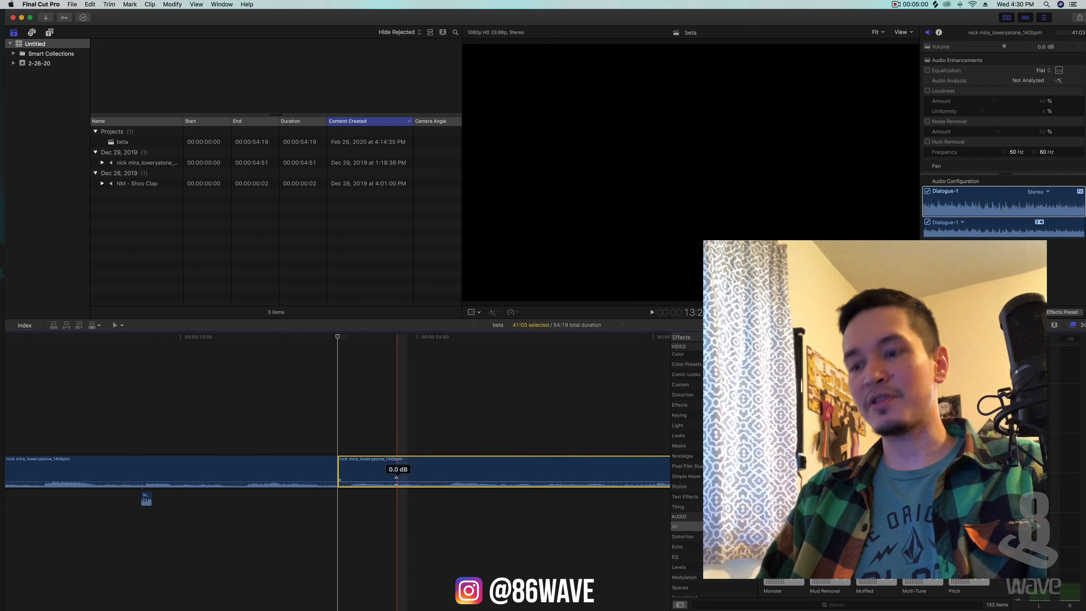
pyautogui.press('Delete')
pyautogui.hotkey('shift', 'z')
# - Duplicate the trimmed loop with its claps directly after the original and play across the join
pyautogui.moveTo(258, 427); pyautogui.dragTo(40, 472)
pyautogui.moveTo(175, 482)
pyautogui.mouseDown()
pyautogui.moveTo(215, 477)
pyautogui.moveTo(191, 476)
pyautogui.mouseUp()
pyautogui.click(156, 343)
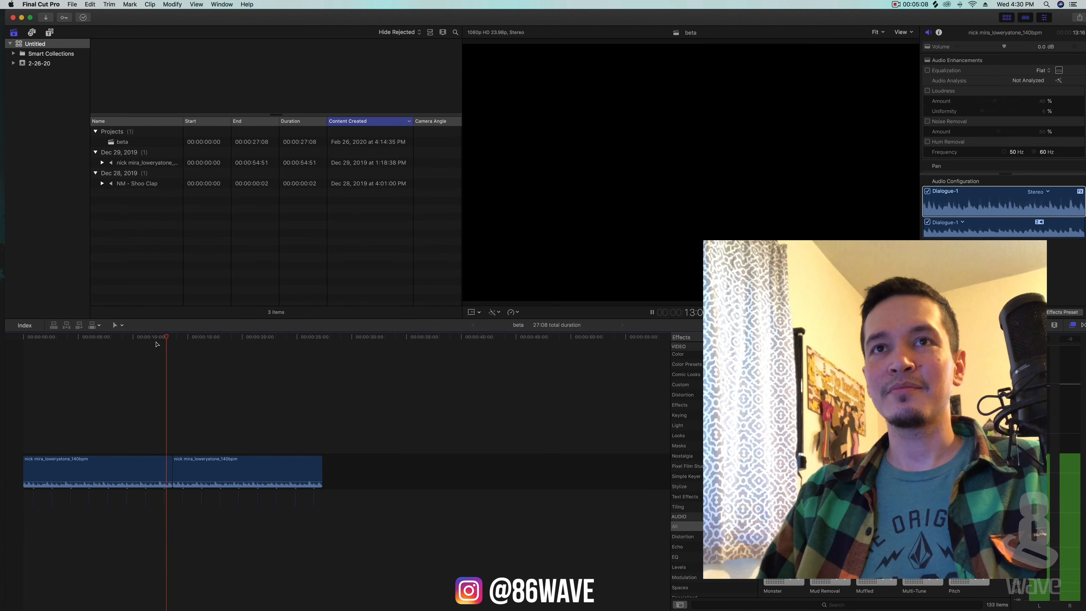
pyautogui.press('super+equal')
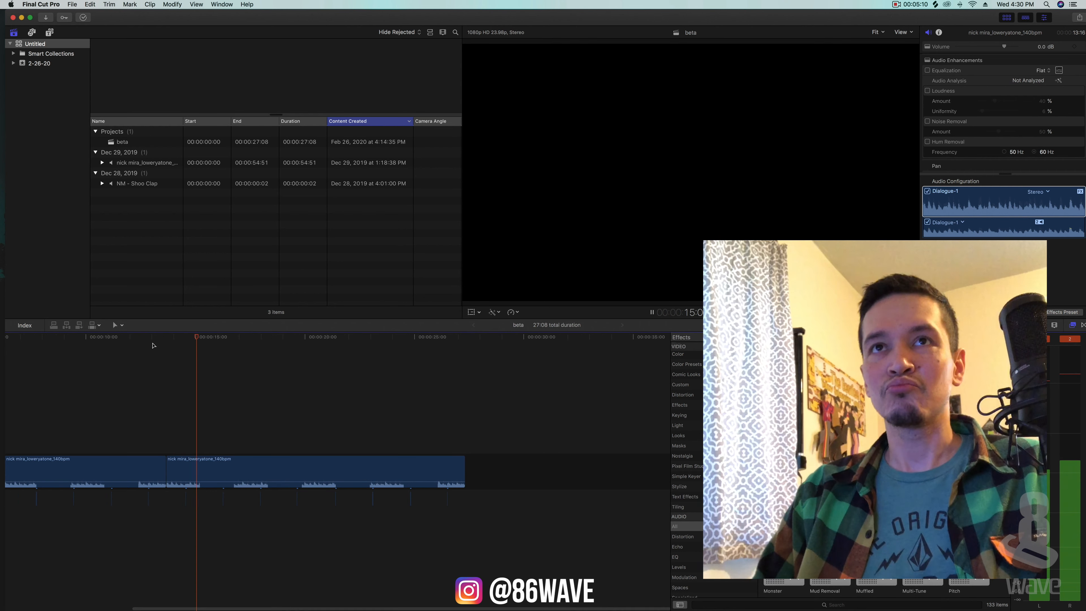
pyautogui.click(69, 336)
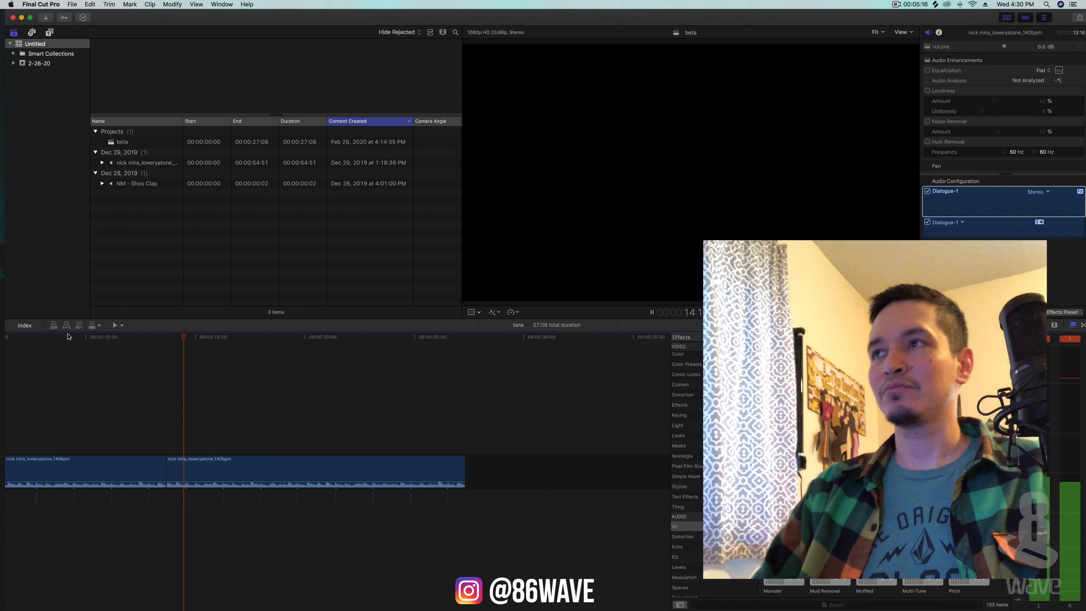
# - Stop playback and return the playhead to the beginning, with the whole project fitted in the timeline
pyautogui.press('space')
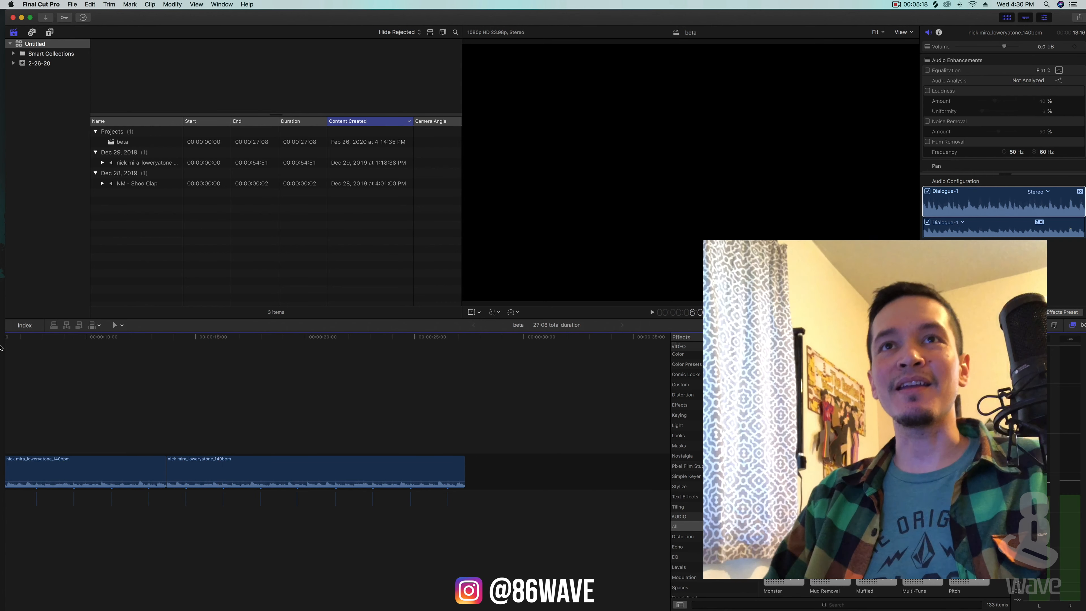
pyautogui.hotkey('shift', 'z')
pyautogui.press('Home')
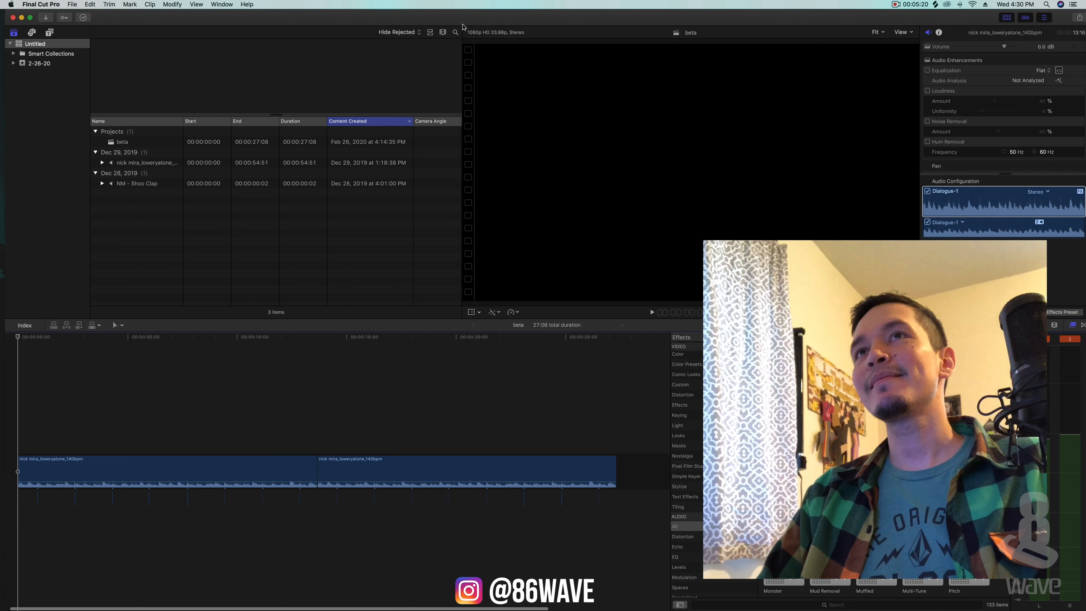
# - Switch to Finder and open the 808s folder of the Mira Touch Kit
pyautogui.moveTo(486, 27); pyautogui.dragTo(494, 93)
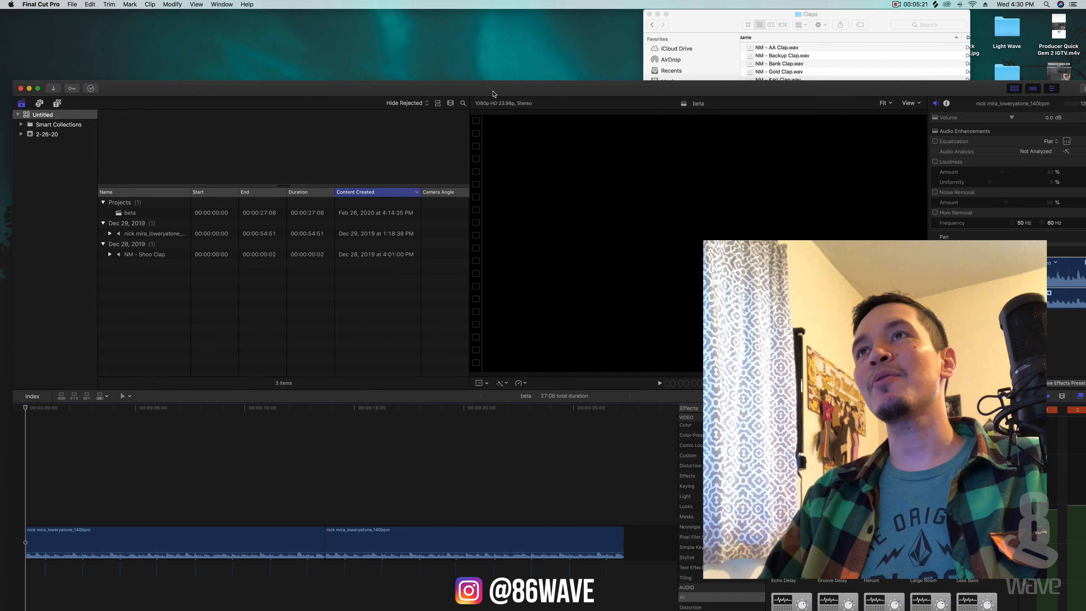
pyautogui.click(686, 22)
pyautogui.click(652, 24)
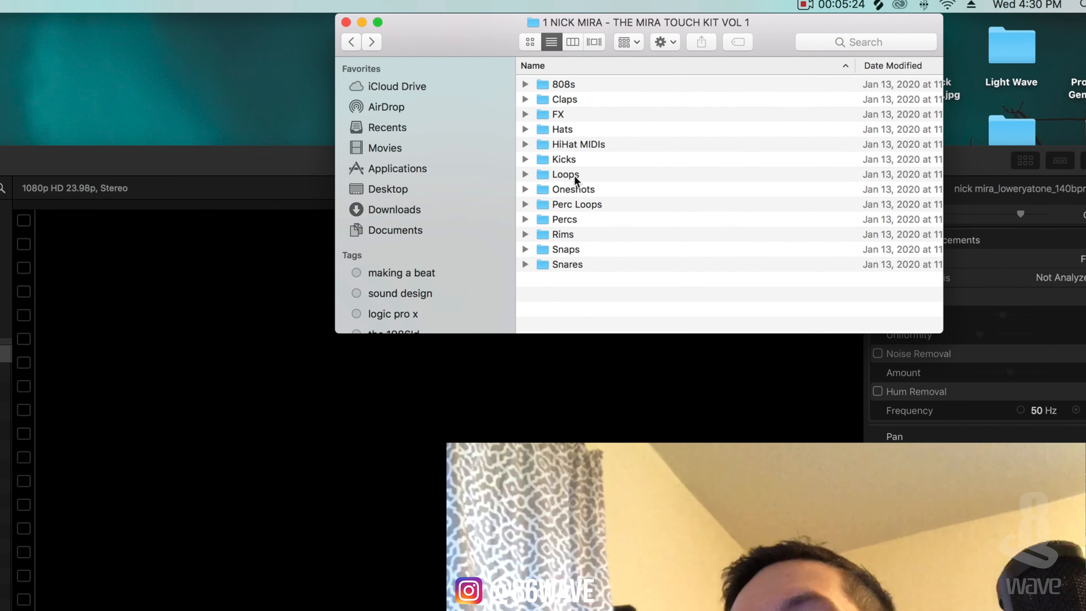
pyautogui.doubleClick(567, 84)
# - Preview the 808 samples one after another, from NM - Baby 808.wav through NM - Goat 808.wav
pyautogui.click(566, 83)
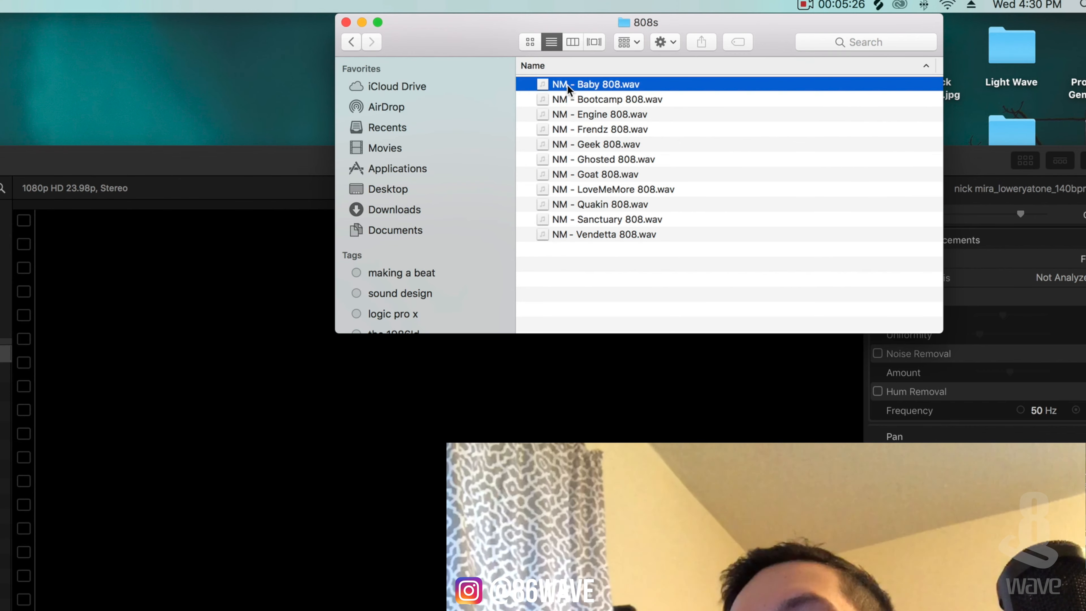
pyautogui.press('space')
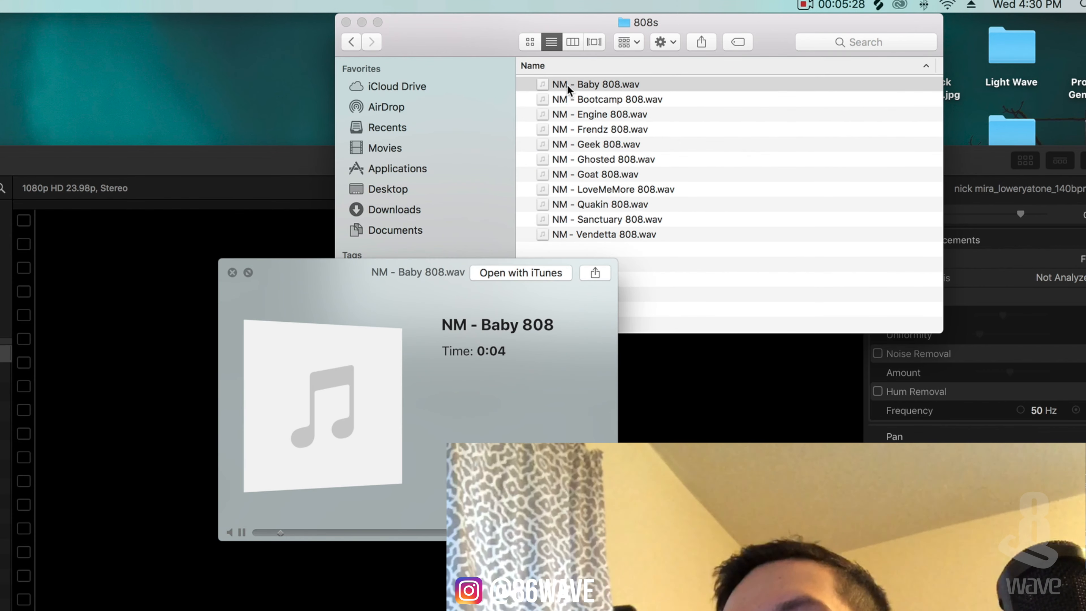
pyautogui.press('Down')
pyautogui.press('Down')
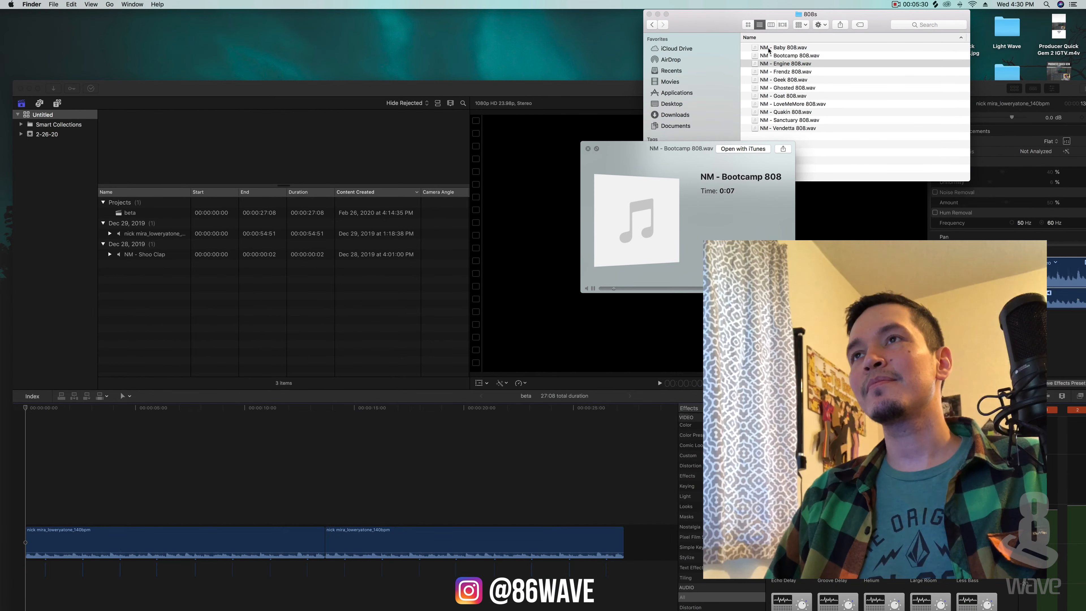
pyautogui.press('Down')
pyautogui.press('Down')
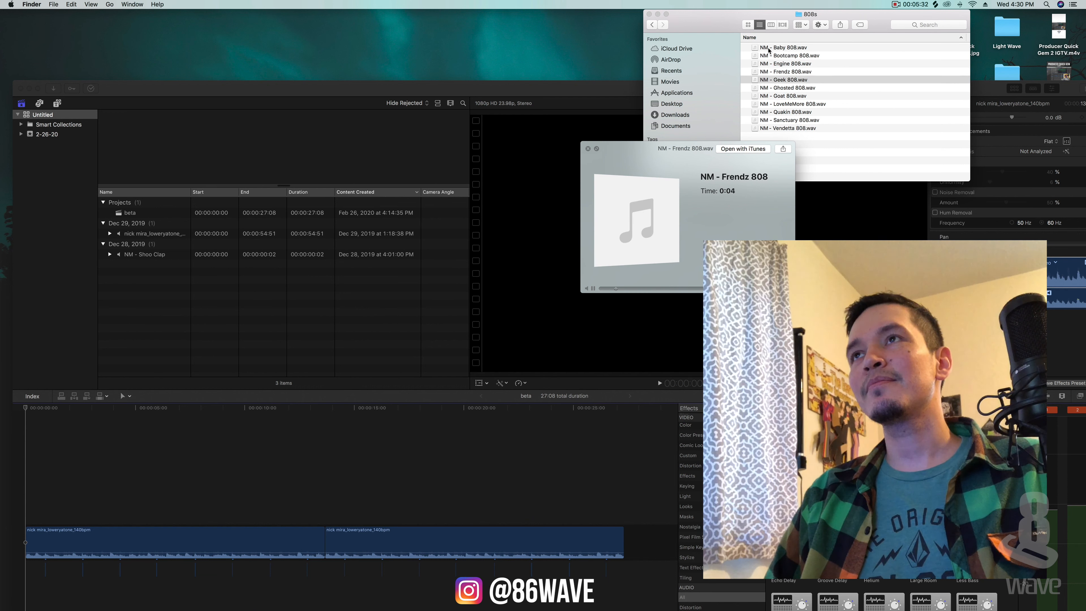
pyautogui.press('Down')
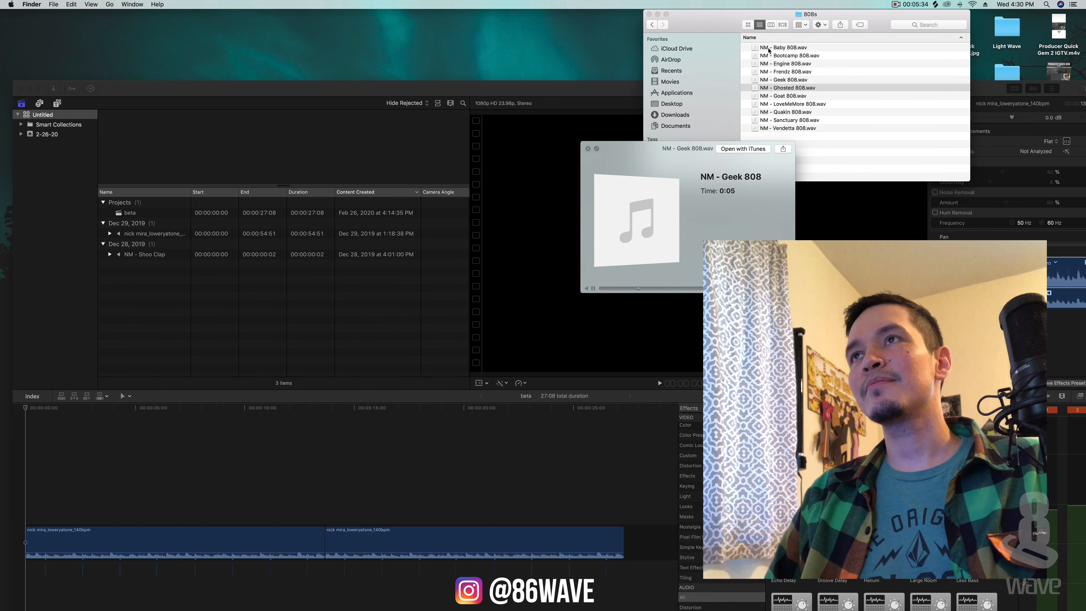
pyautogui.press('Down')
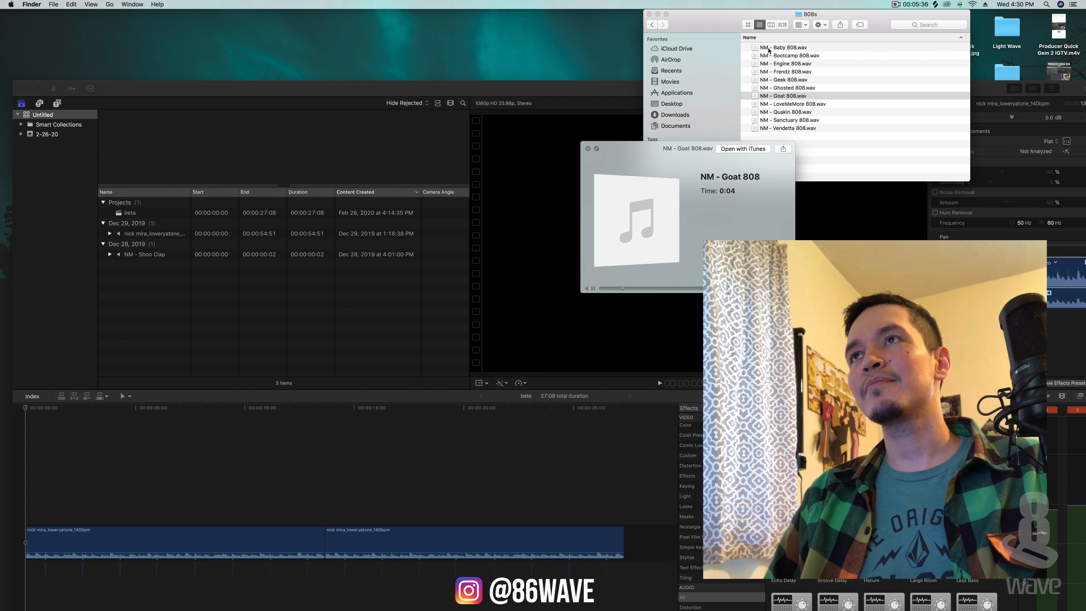
# - Add NM - Goat 808.wav beneath the loop at the start of the Final Cut Pro timeline and play it with the beat
pyautogui.moveTo(786, 95); pyautogui.dragTo(27, 492)
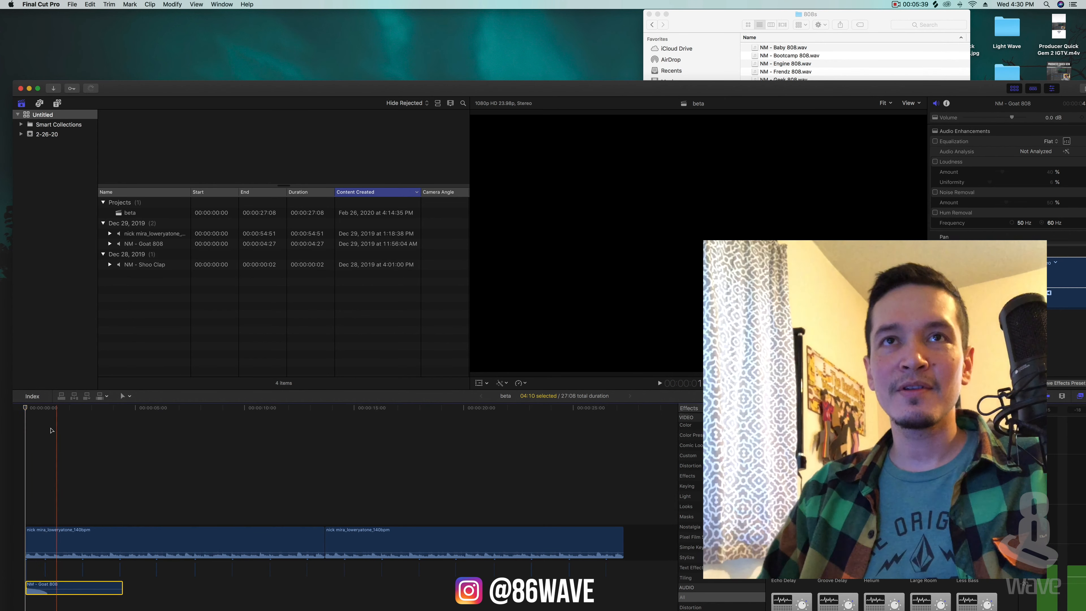
pyautogui.press('space')
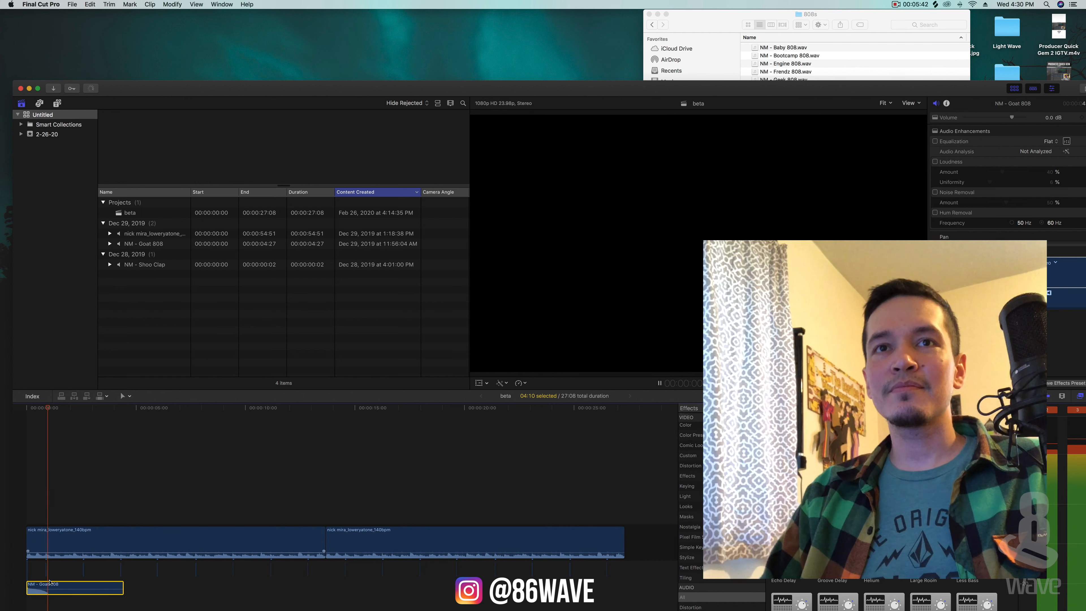
pyautogui.press('space')
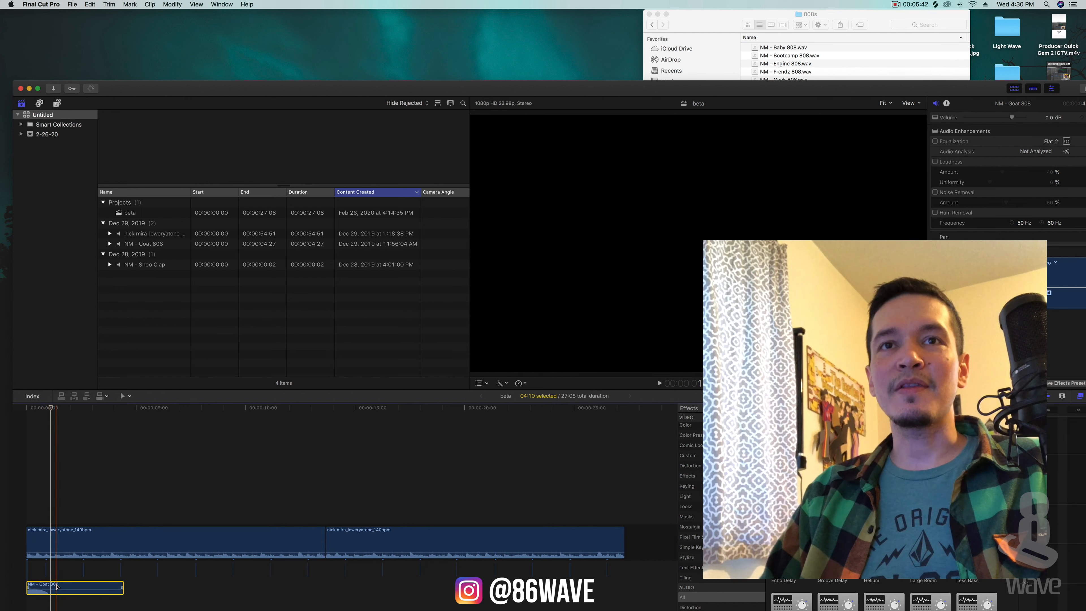
pyautogui.click(27, 408)
pyautogui.moveTo(122, 89); pyautogui.dragTo(110, 6)
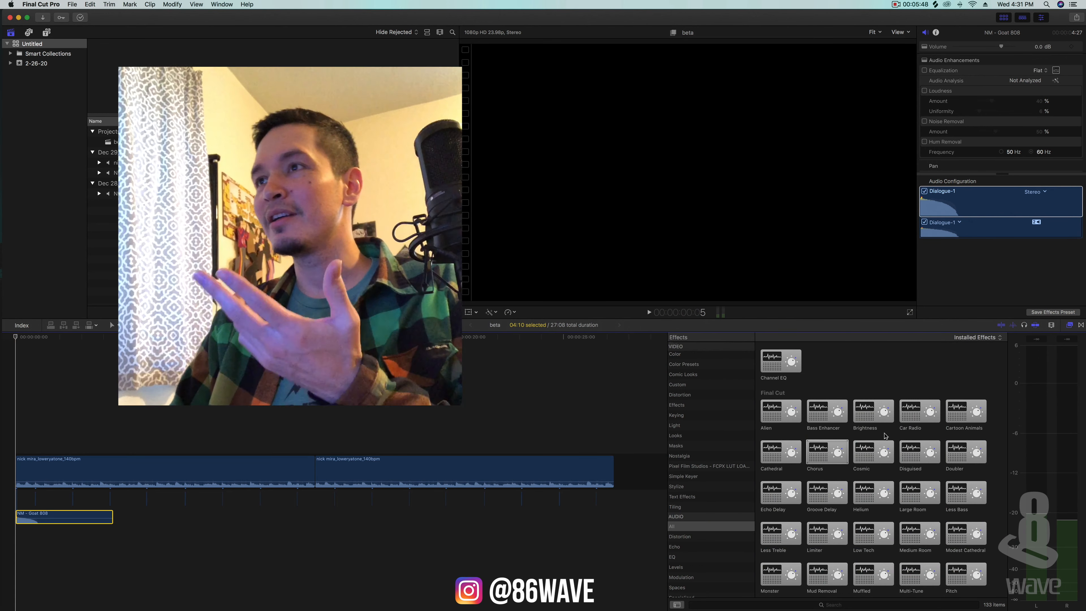
# - Browse the installed audio effects and the Antares category for an effect to tune the 808
pyautogui.scroll(-3, 884, 445)
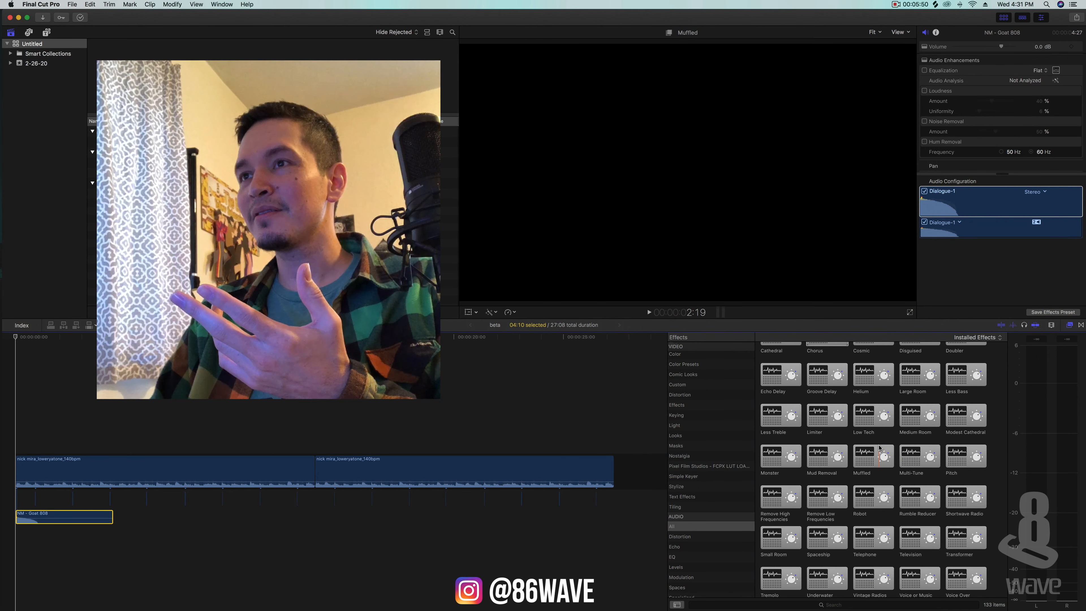
pyautogui.scroll(-5, 687, 553)
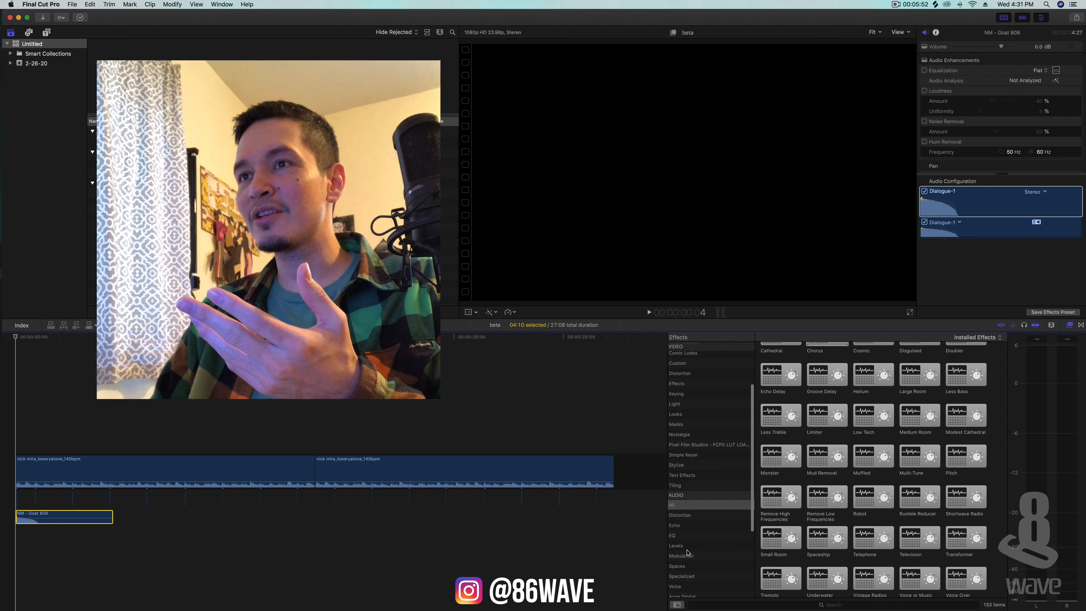
pyautogui.click(684, 530)
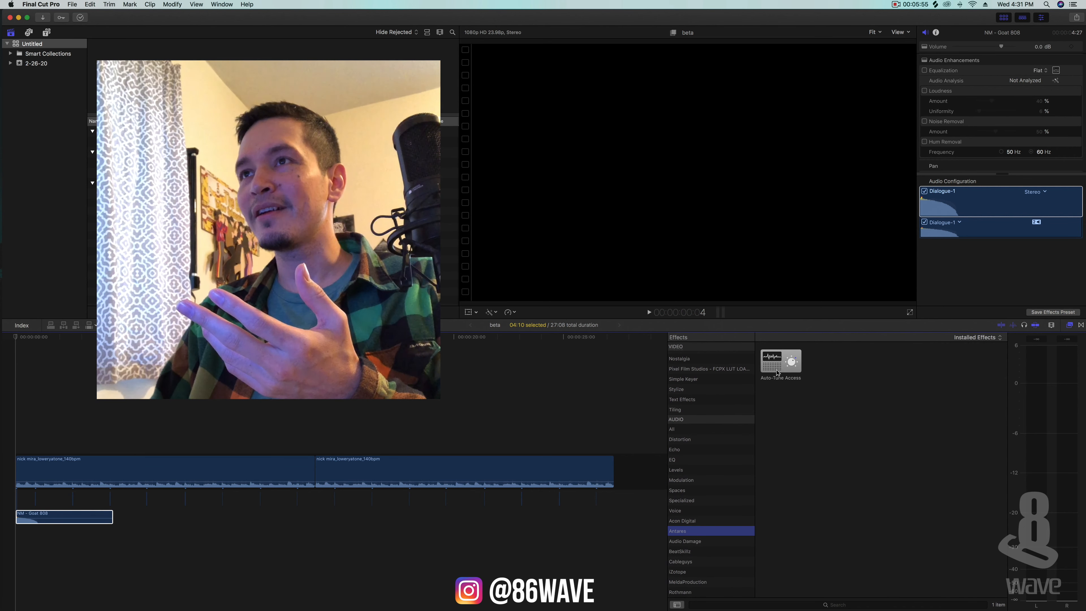
pyautogui.scroll(-2, 713, 533)
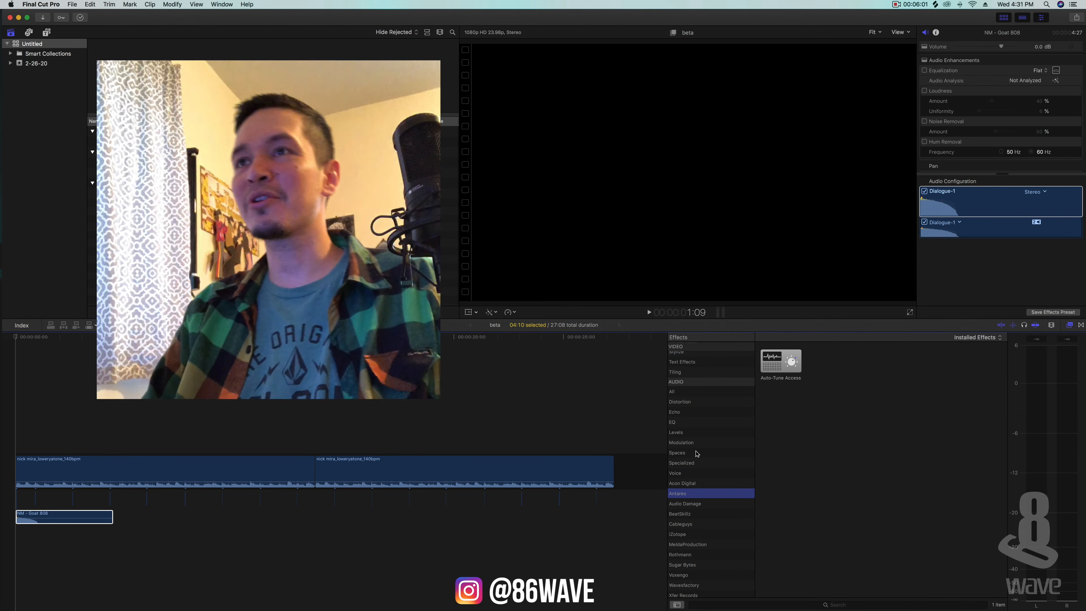
pyautogui.scroll(-1, 689, 552)
pyautogui.scroll(10, 689, 547)
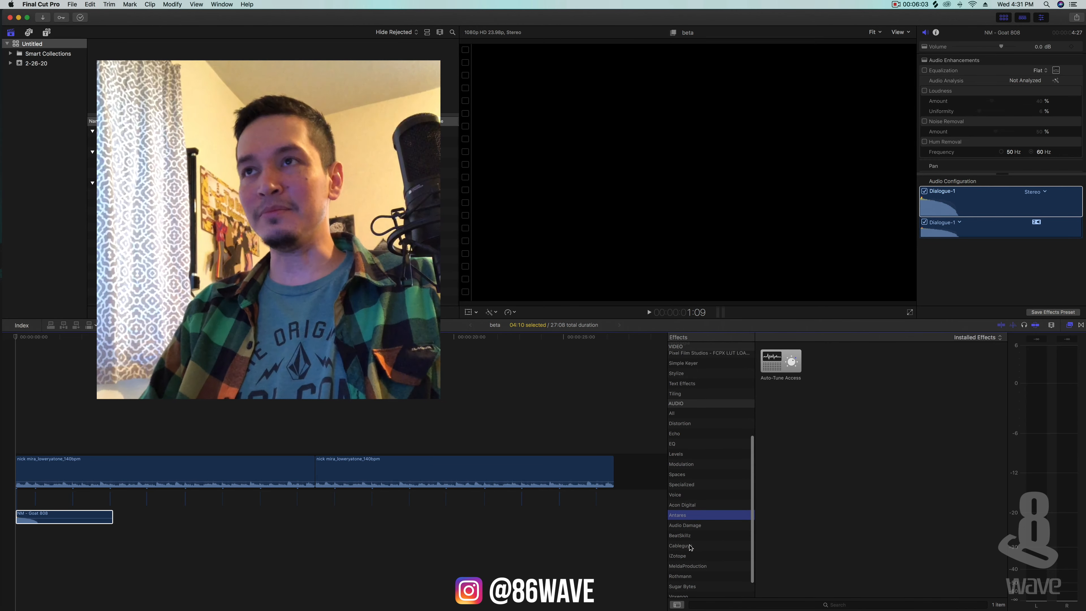
pyautogui.scroll(1, 691, 415)
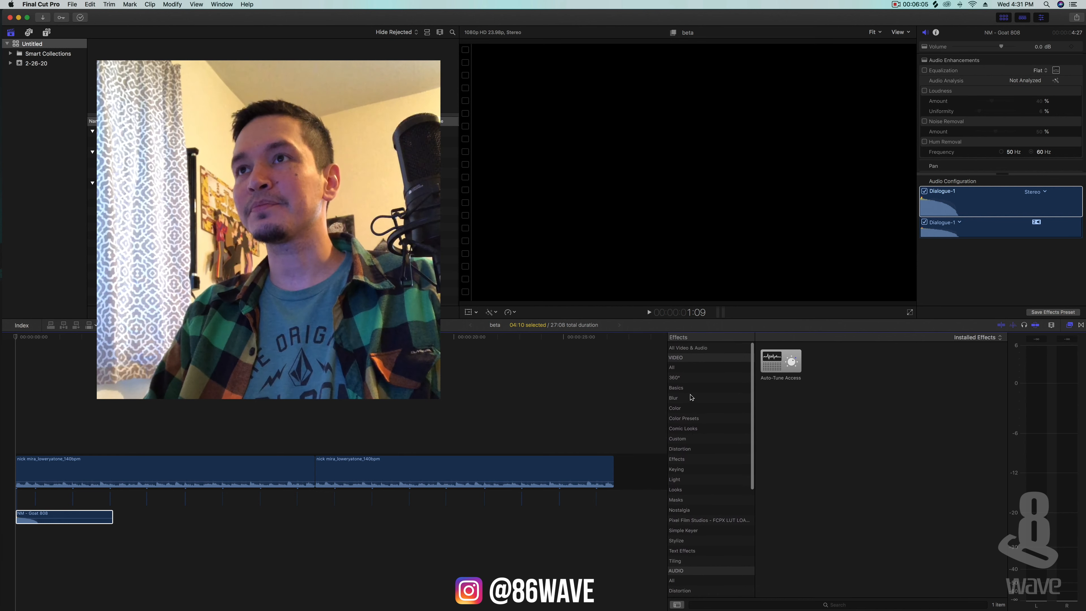
pyautogui.scroll(-5, 711, 492)
# - Find the Pitch effect among all audio effects and apply it to the NM - Goat 808 clip
pyautogui.click(701, 513)
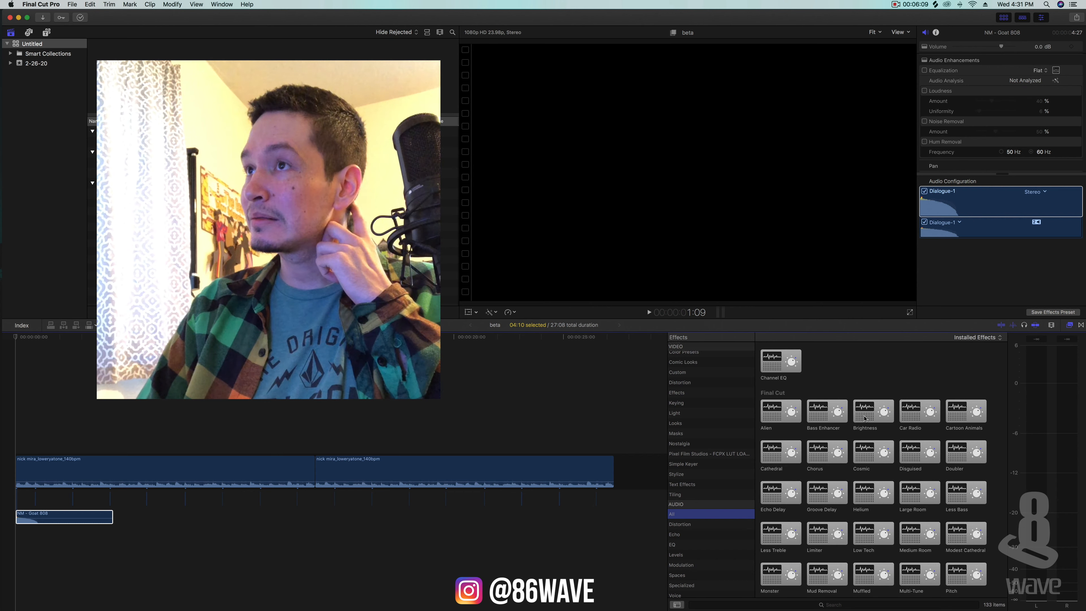
pyautogui.scroll(-3, 867, 417)
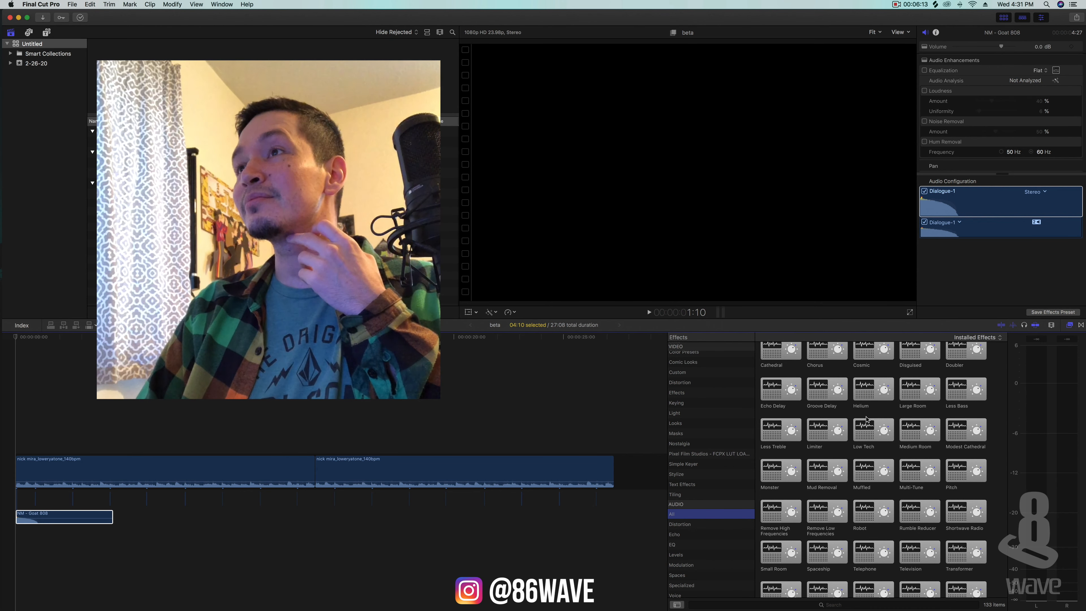
pyautogui.scroll(-3, 866, 417)
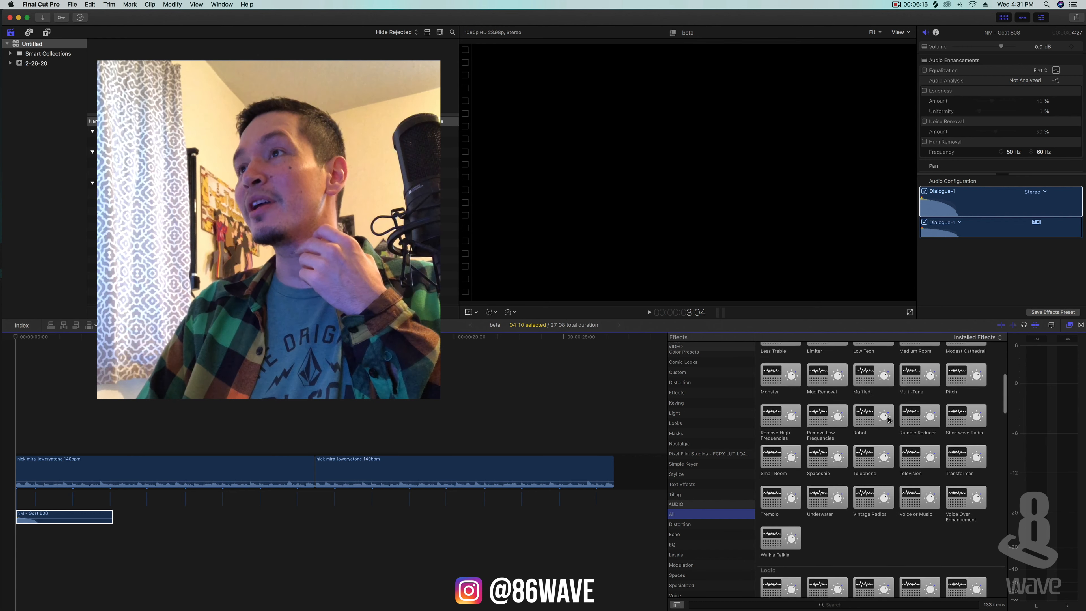
pyautogui.moveTo(953, 391); pyautogui.dragTo(59, 517)
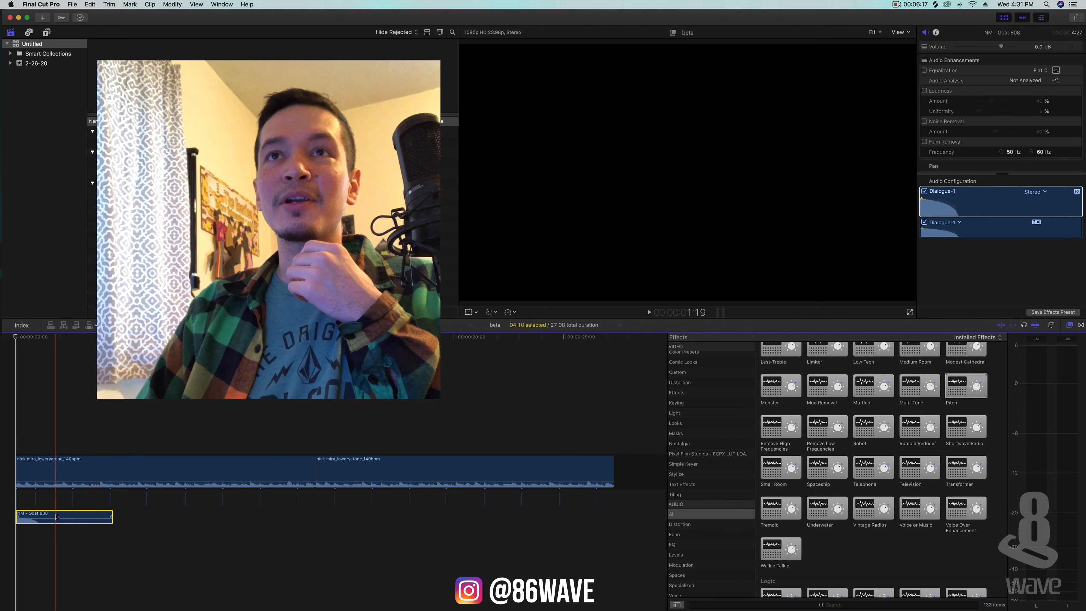
# - Disable the first melody loop clip and play the opening with only the claps and the 808
pyautogui.press('space')
pyautogui.click(54, 469)
pyautogui.press('v')
pyautogui.click(12, 339)
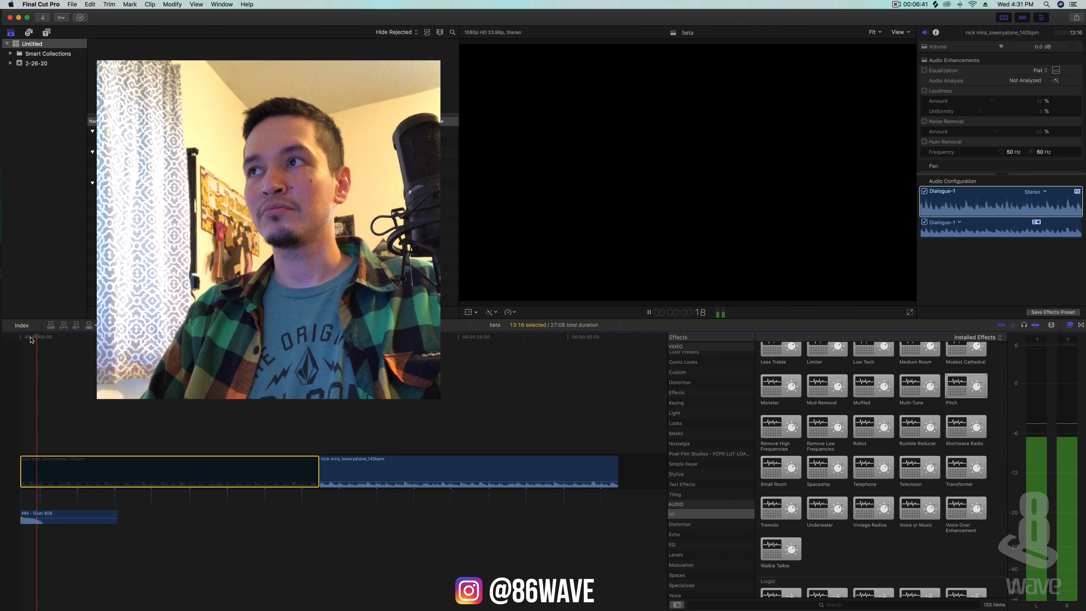
pyautogui.press('space')
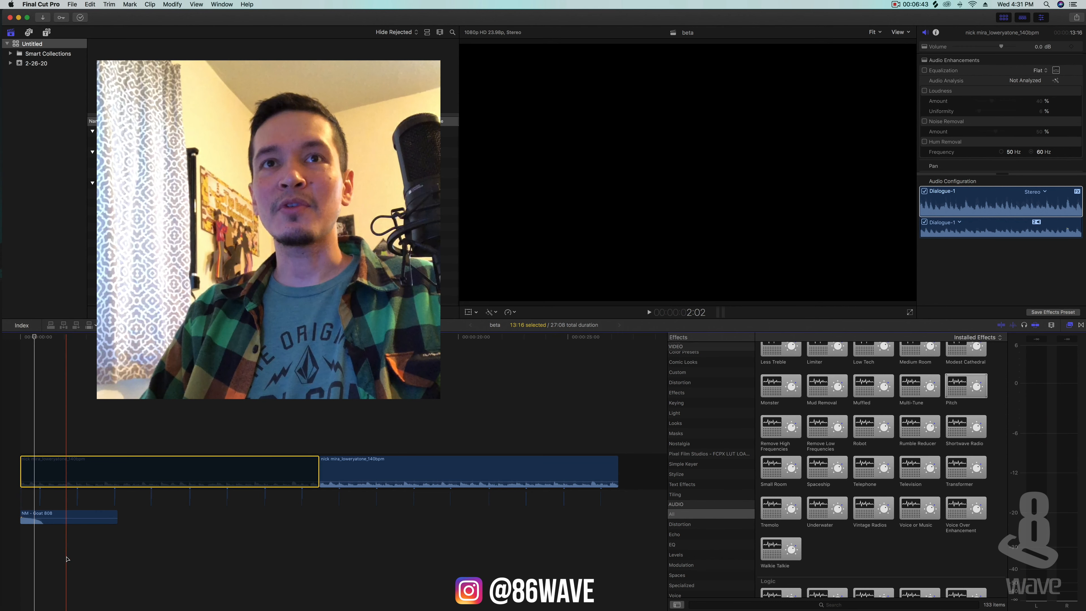
# - Set the NM - Goat 808 clip's volume to -1.0 dB and play it from the start
pyautogui.click(54, 521)
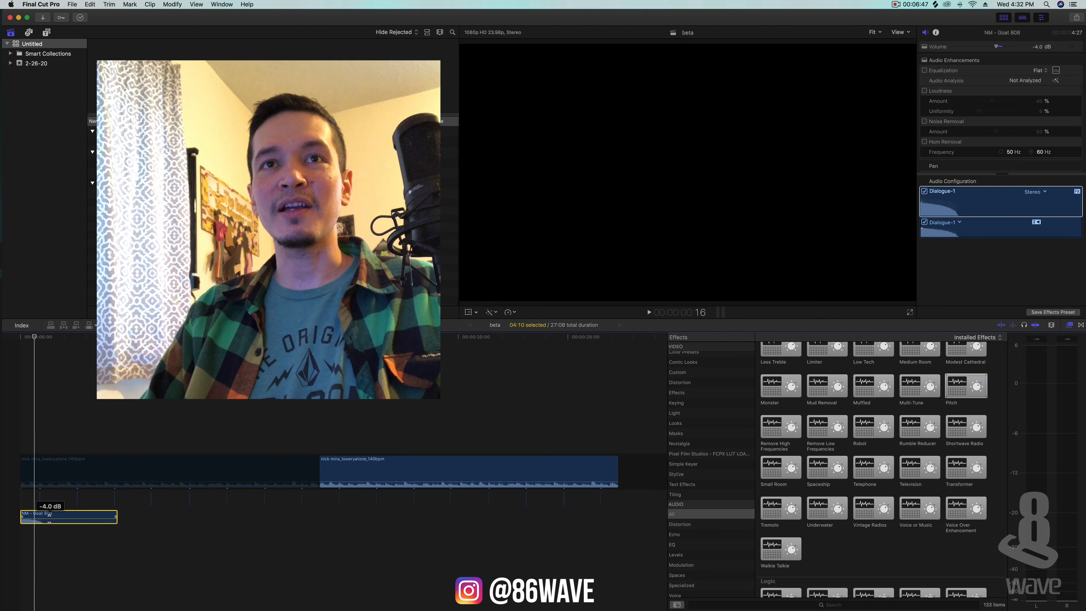
pyautogui.click(19, 338)
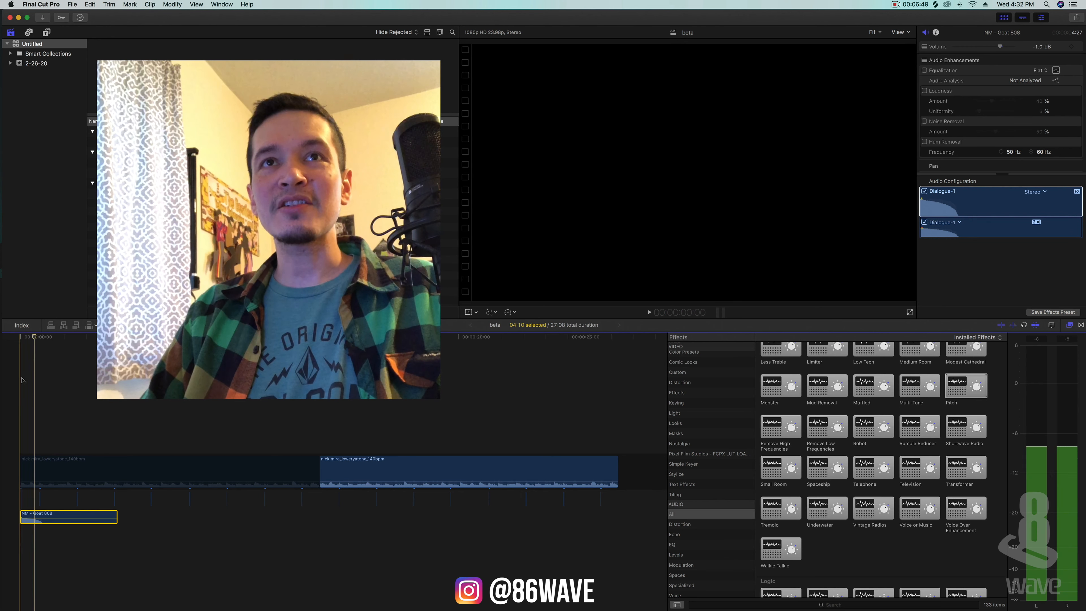
pyautogui.press('space')
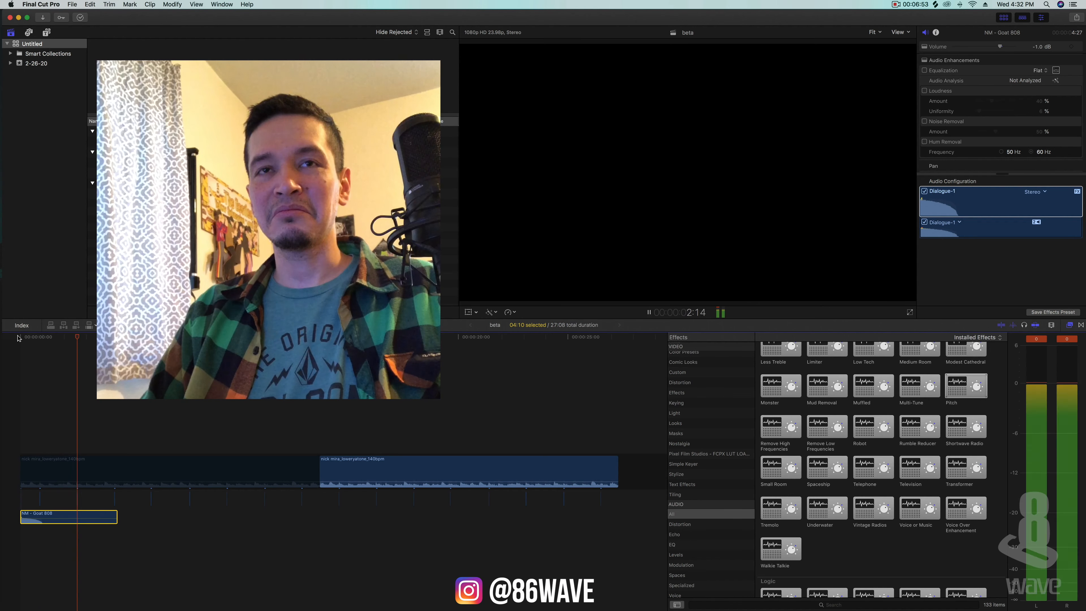
pyautogui.press('space')
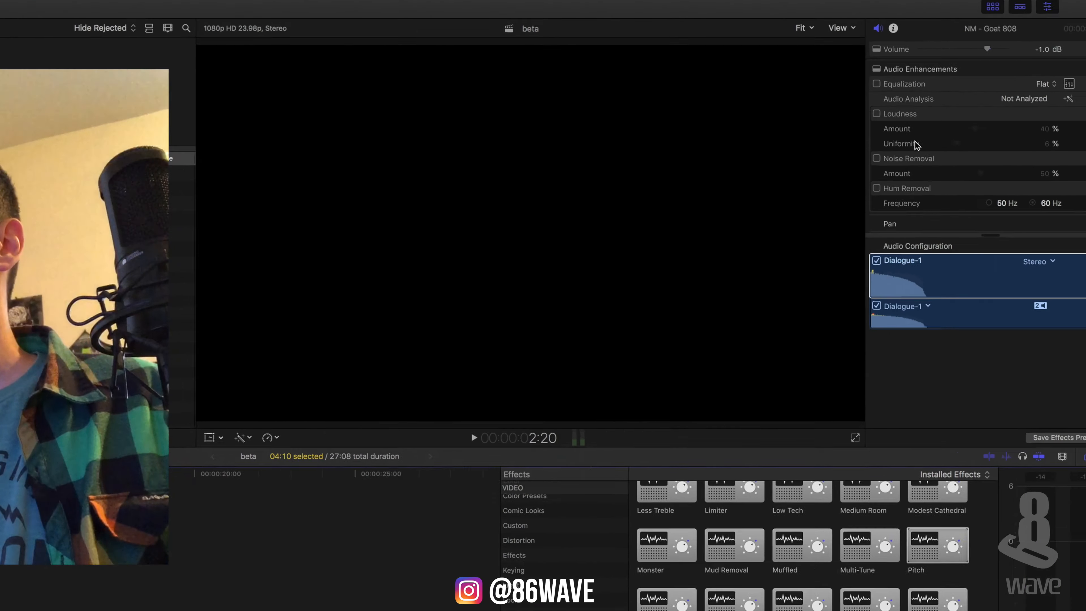
# - Set the 808's Pitch effect Amount to -0.04, its plug-in pitch to 228 cents and Tightness to 100%, and replay from the start
pyautogui.scroll(-5, 953, 110)
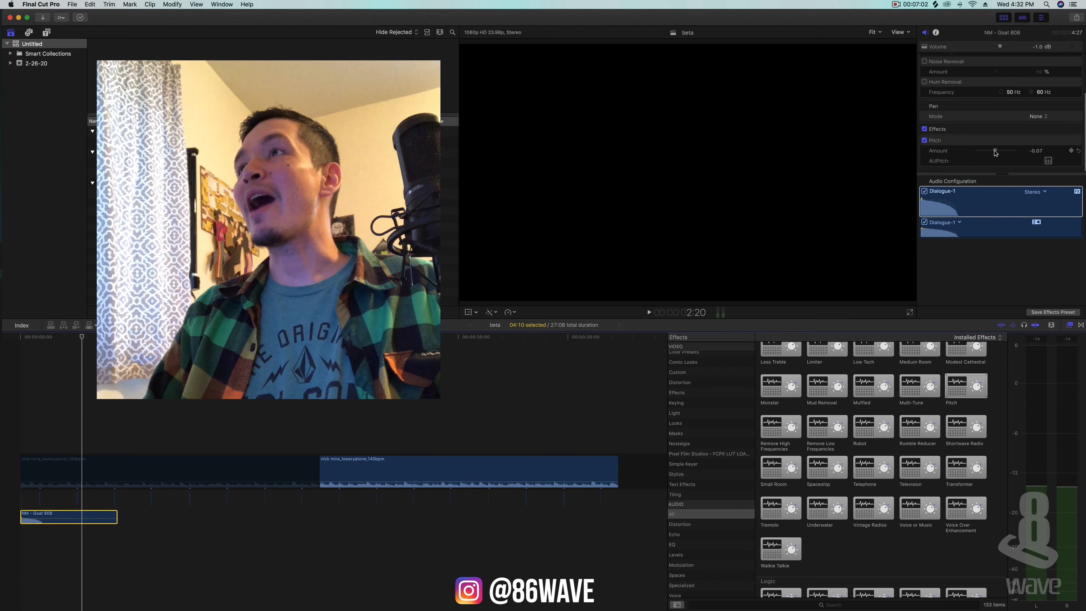
pyautogui.moveTo(995, 153); pyautogui.dragTo(996, 152)
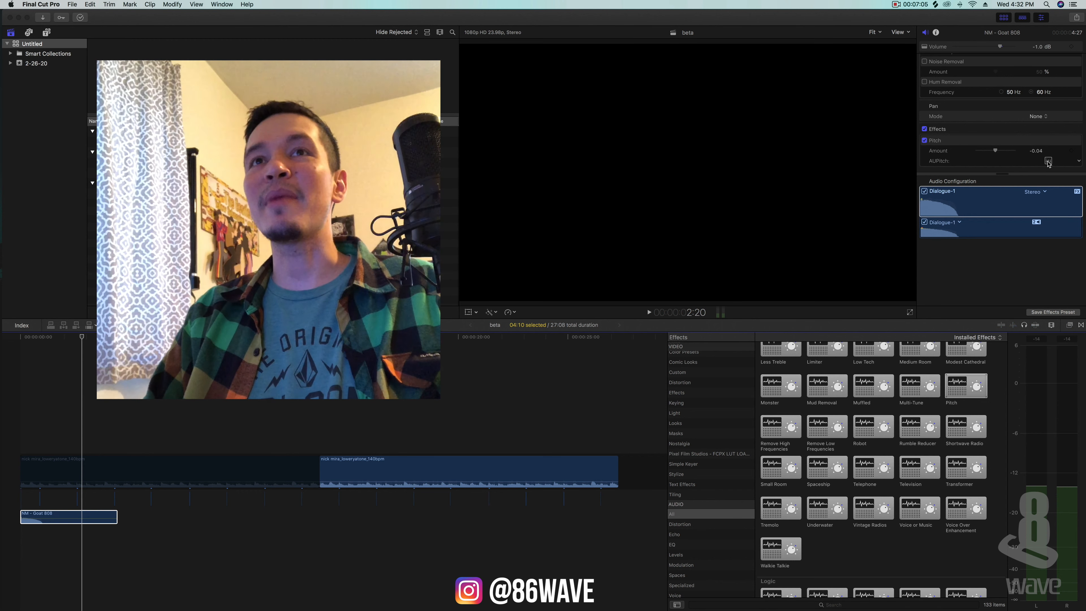
pyautogui.moveTo(282, 256); pyautogui.dragTo(472, 317)
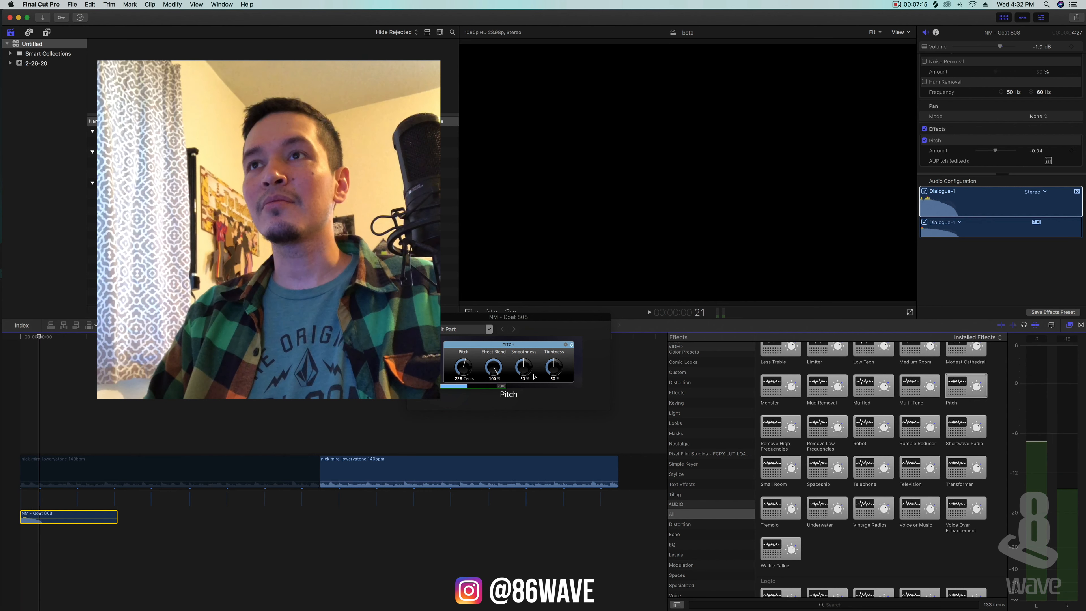
pyautogui.moveTo(559, 371); pyautogui.dragTo(559, 342)
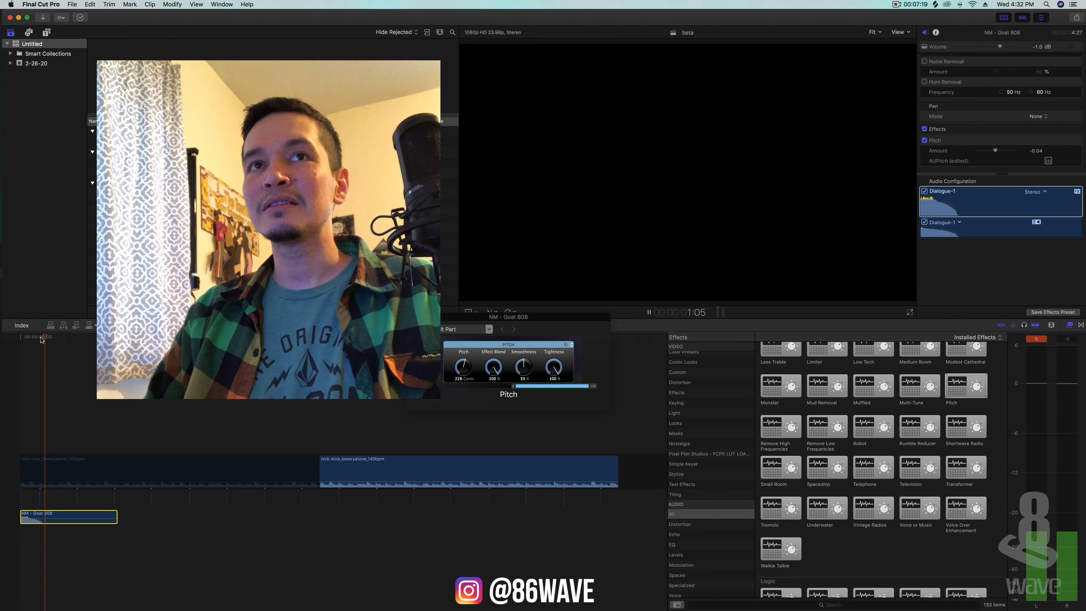
pyautogui.click(10, 340)
pyautogui.press('space')
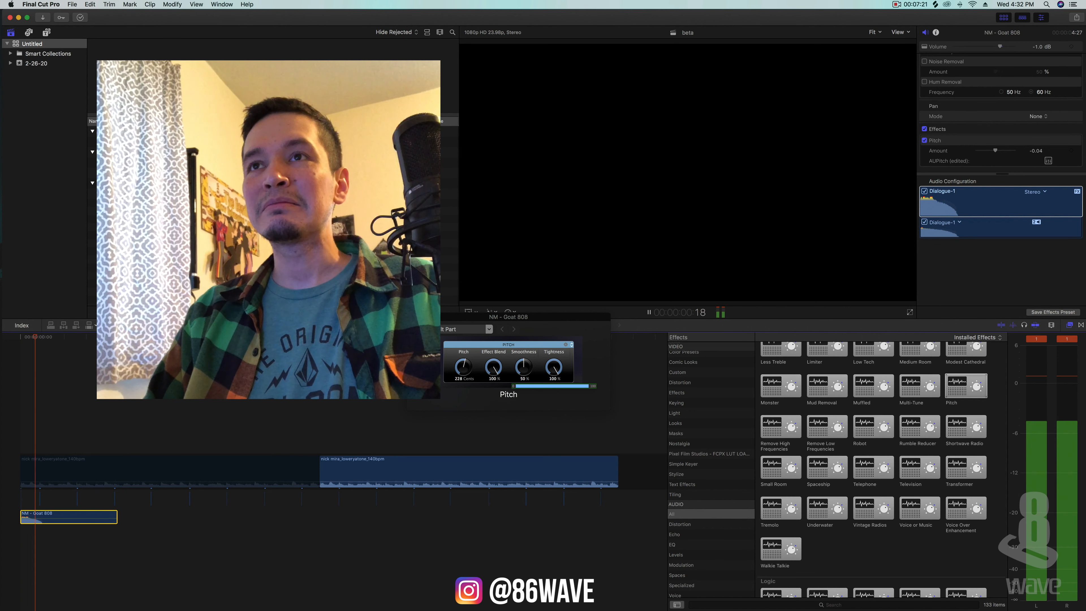
# - Audition the pitched 808 once more and remove the Pitch effect from the NM - Goat 808 clip
pyautogui.press('space')
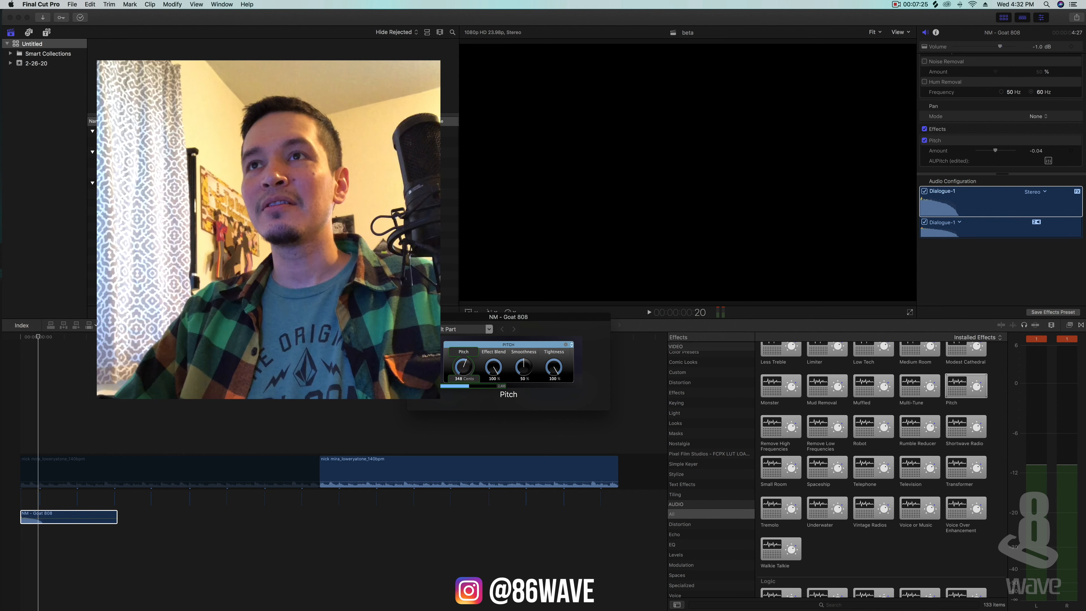
pyautogui.press('space')
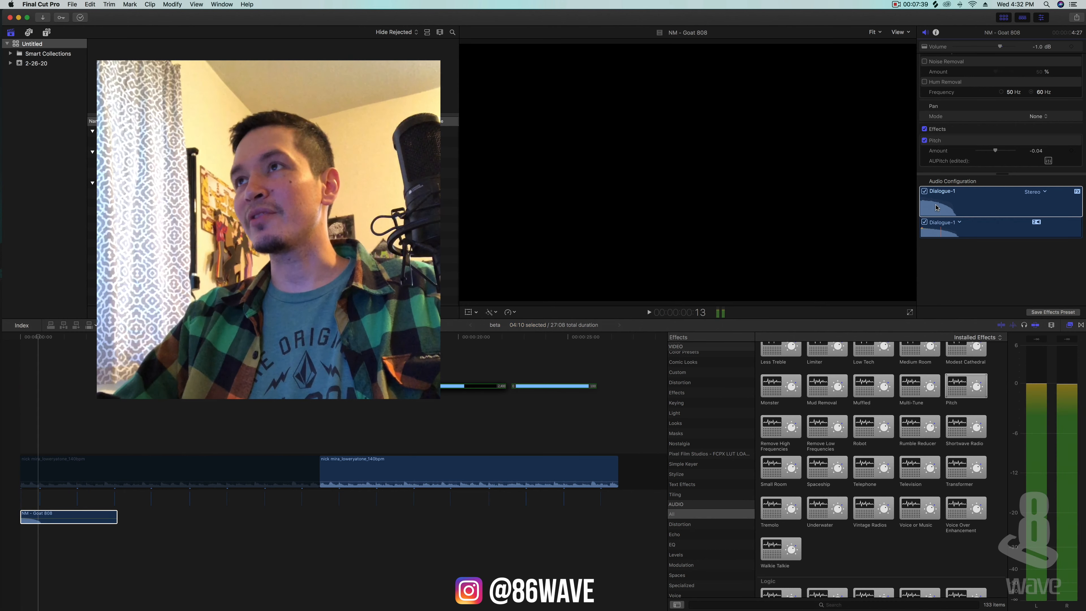
pyautogui.click(948, 141)
pyautogui.press('Delete')
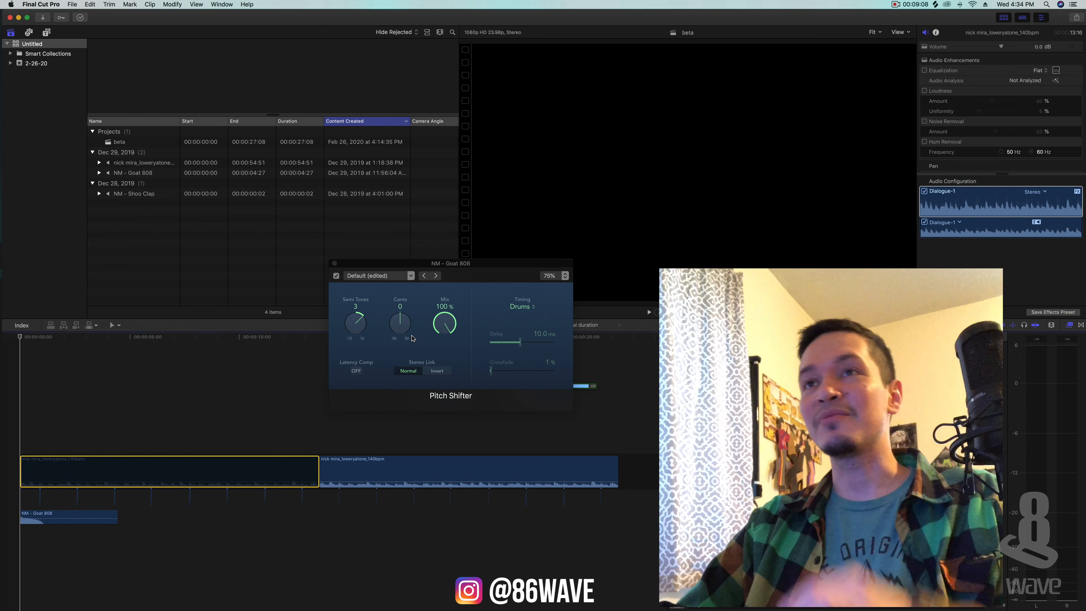
# - Set the 808's Pitch Shifter to 0 semitones, re-enable the first melody loop clip and play both from the start
pyautogui.press('space')
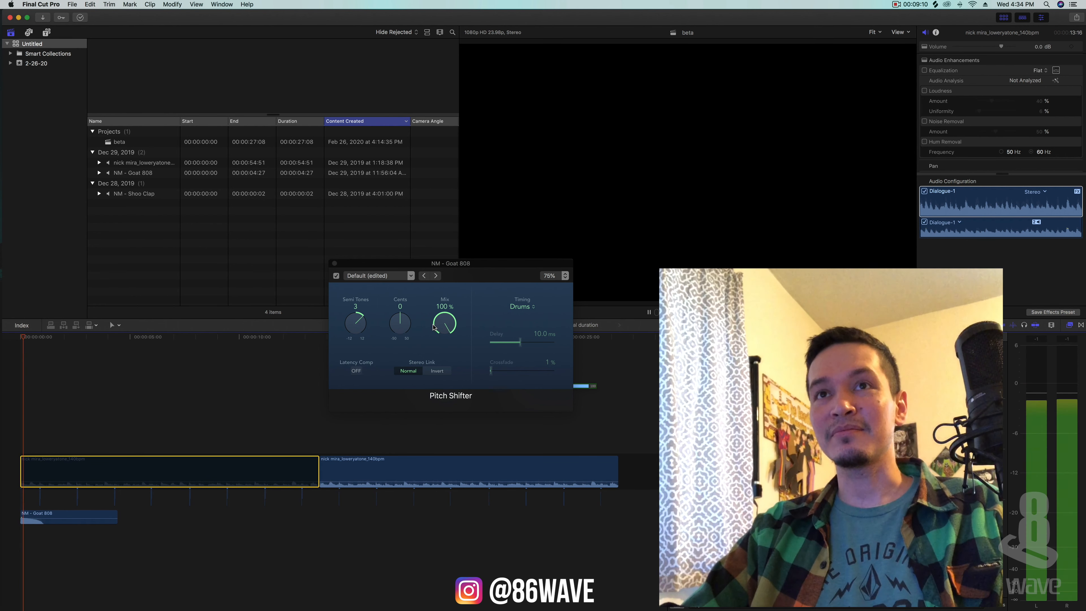
pyautogui.press('space')
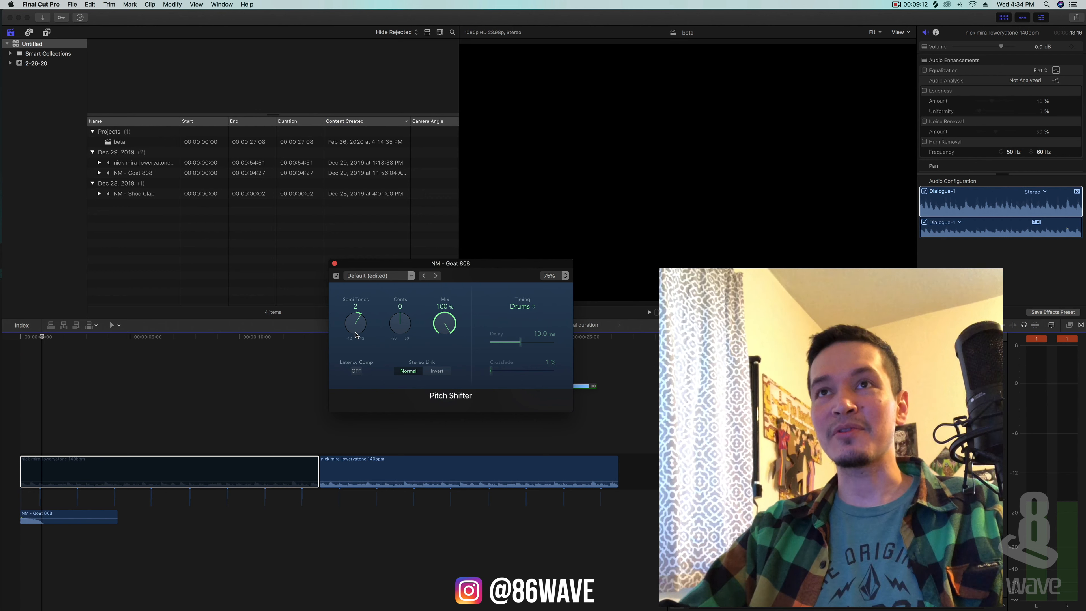
pyautogui.press('space')
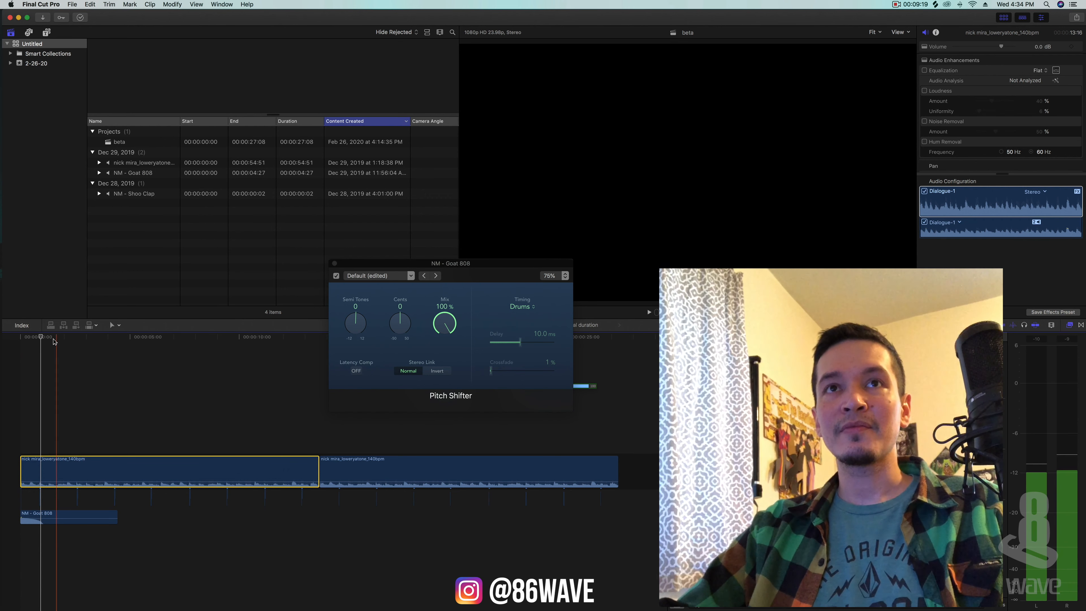
pyautogui.click(21, 338)
pyautogui.press('space')
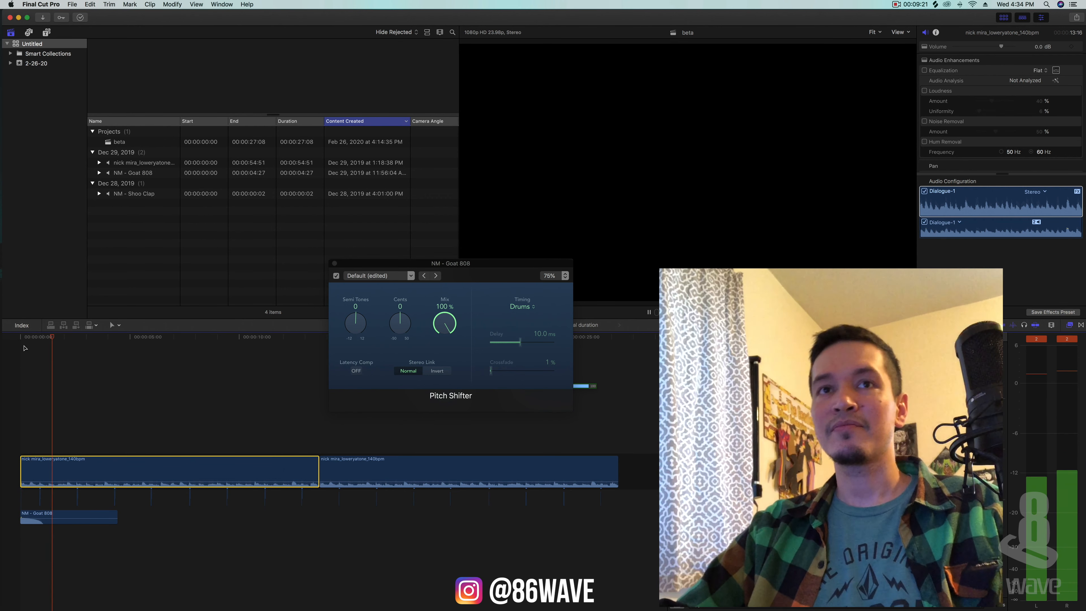
pyautogui.press('space')
# - Place two copies of the NM - Goat 808 clip at about 2 and 3.5 seconds and play from the start
pyautogui.moveTo(57, 514); pyautogui.dragTo(104, 514)
pyautogui.click(11, 341)
pyautogui.press('space')
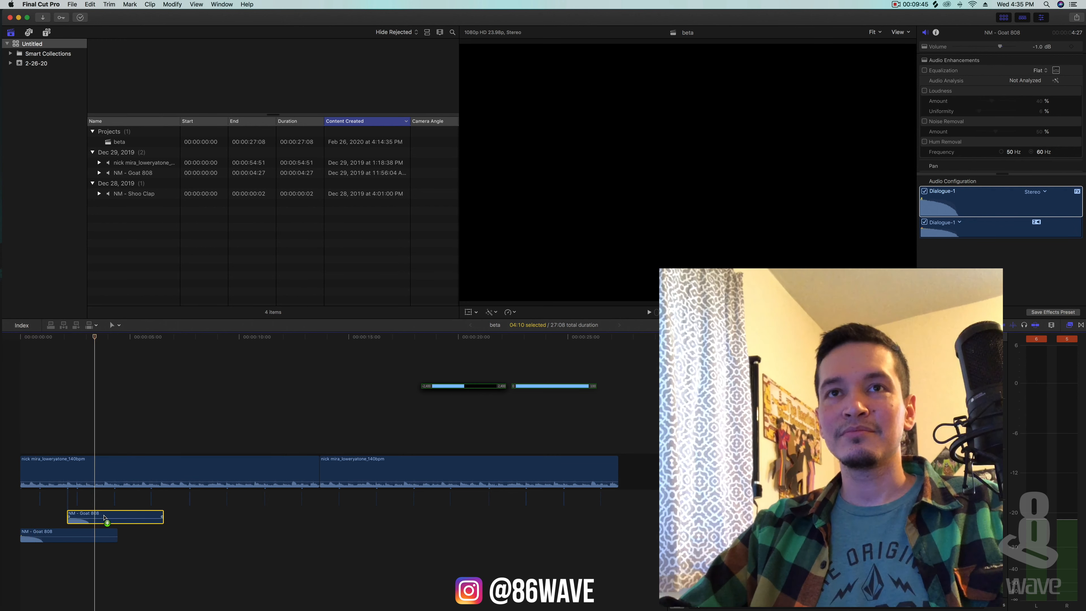
pyautogui.moveTo(96, 517); pyautogui.dragTo(123, 518)
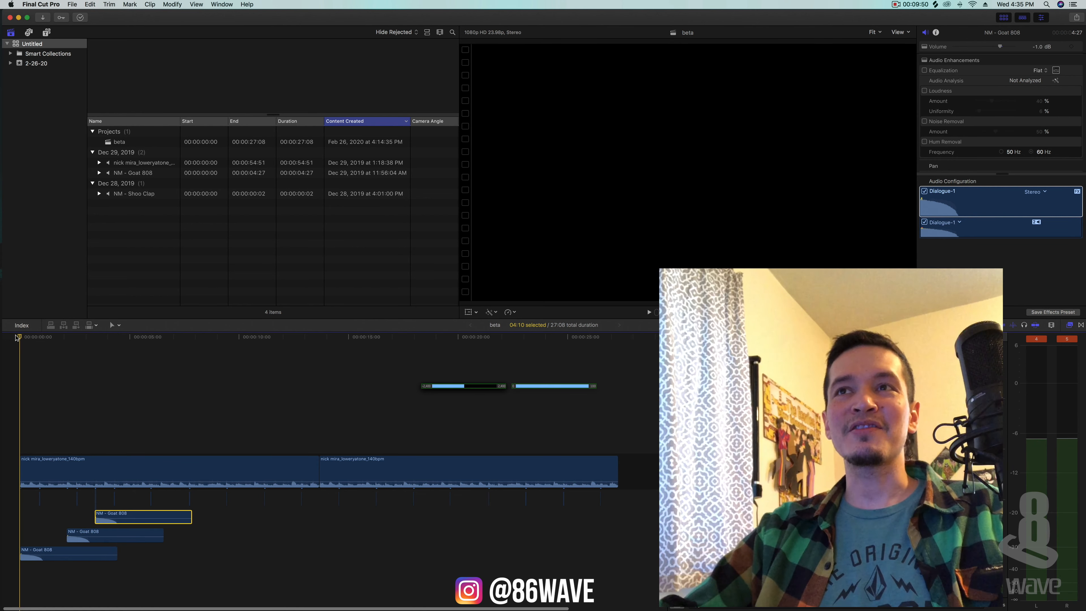
pyautogui.click(25, 337)
pyautogui.press('space')
pyautogui.press('space')
# - Add a third copy of the NM - Goat 808 clip at about 5.5 seconds and play the sequence from the start
pyautogui.moveTo(427, 380); pyautogui.dragTo(516, 402)
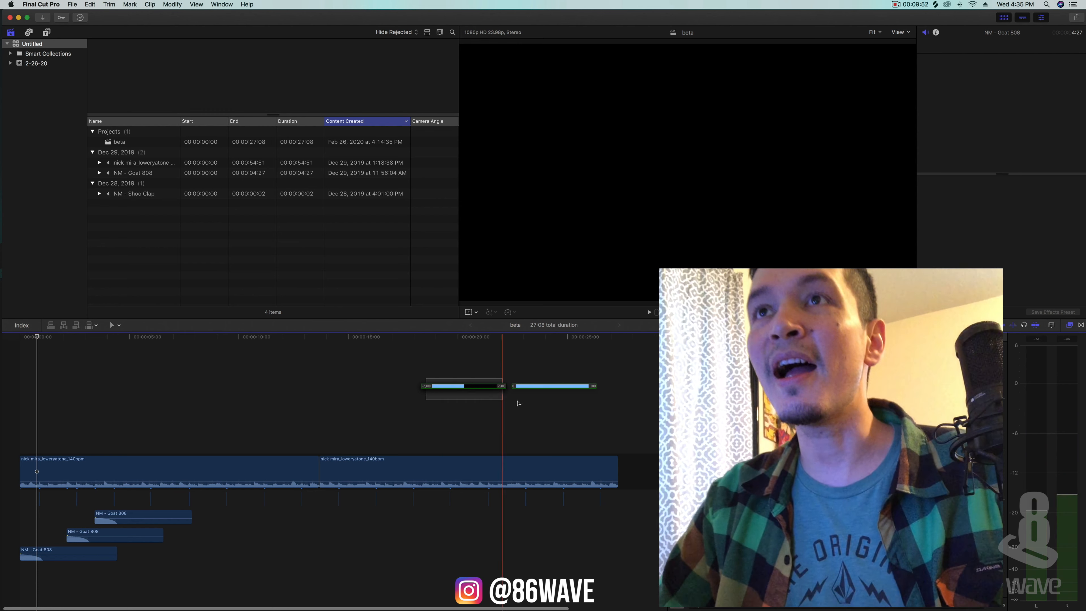
pyautogui.click(547, 389)
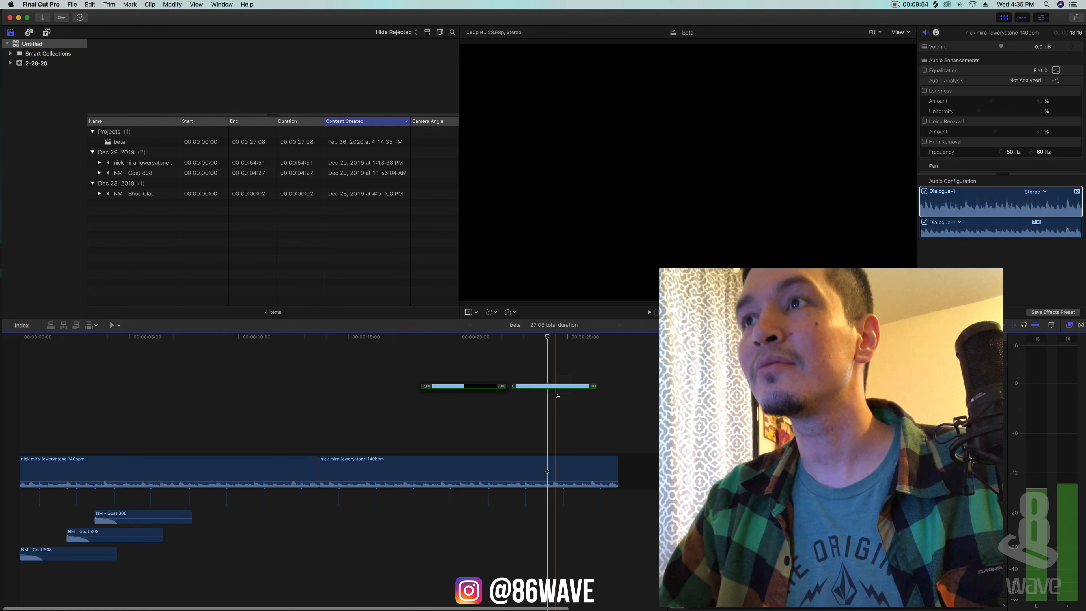
pyautogui.moveTo(76, 337); pyautogui.dragTo(1, 336)
pyautogui.press('space')
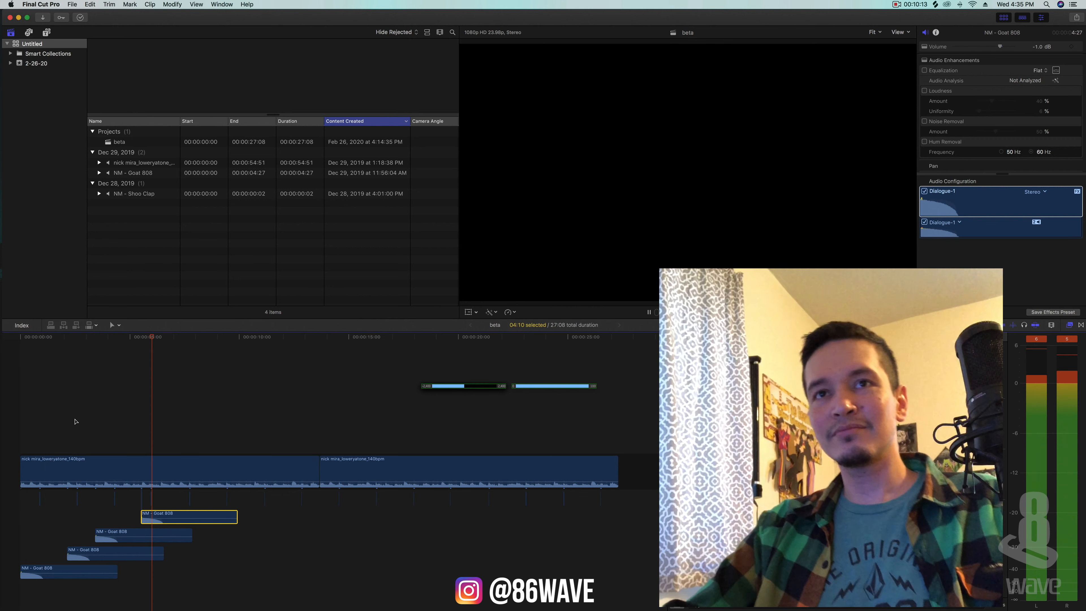
pyautogui.hscroll(1, 75, 421)
pyautogui.press('space')
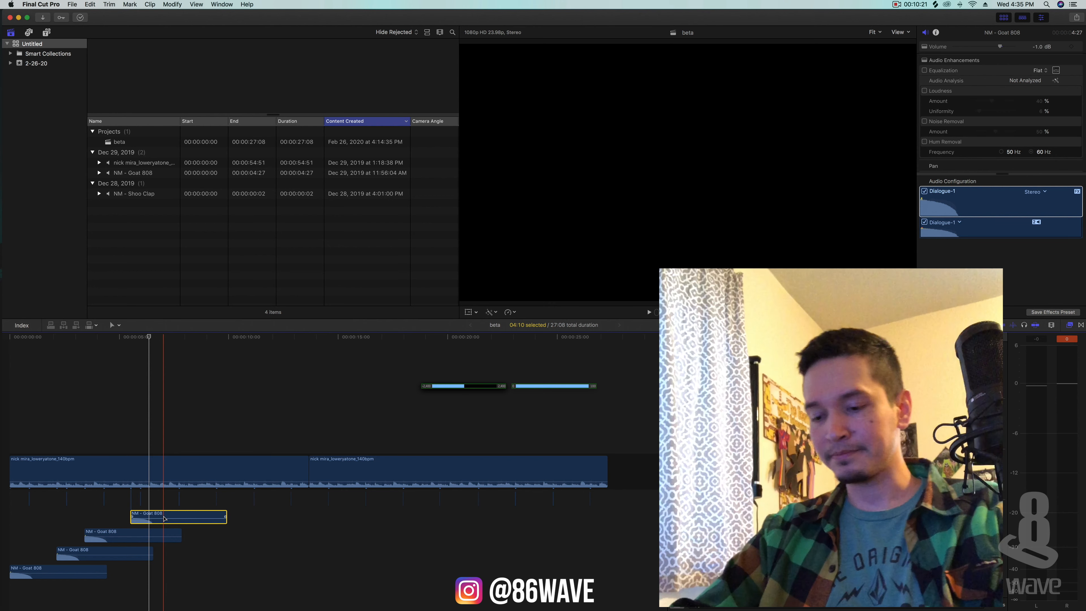
# - Fine-tune the timing of the last 808 copy, nudging it two frames earlier, and replay that passage
pyautogui.press(',')
pyautogui.press(',')
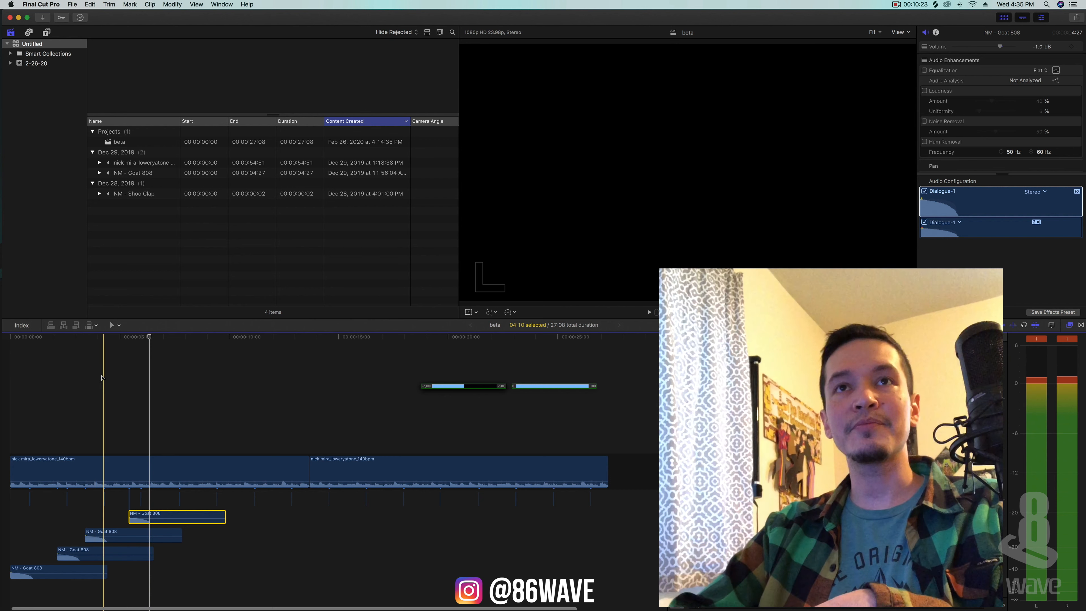
pyautogui.press('space')
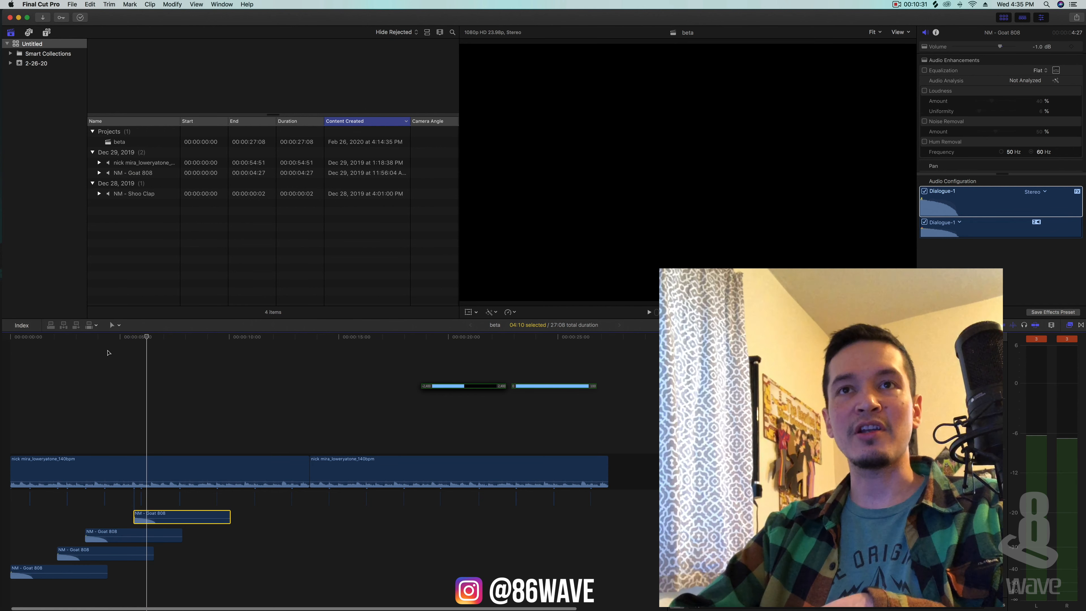
pyautogui.click(97, 344)
pyautogui.press('space')
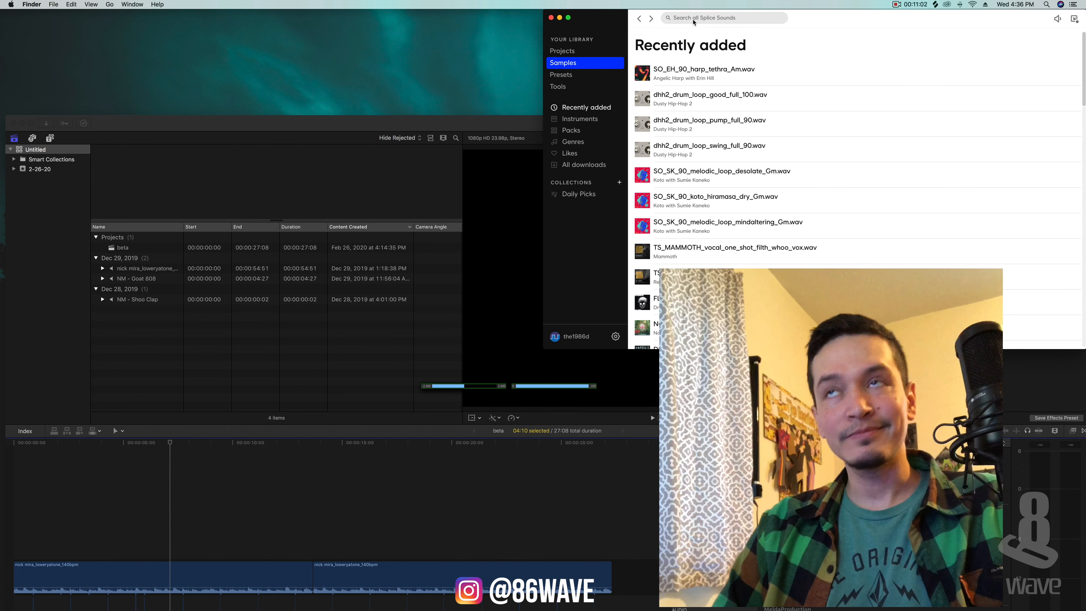
# - Search the Splice samples for hats and add PMET_Hi_Hat_Loop_04_140.wav at the start of the timeline, beneath the 808 clips
pyautogui.press('Return')
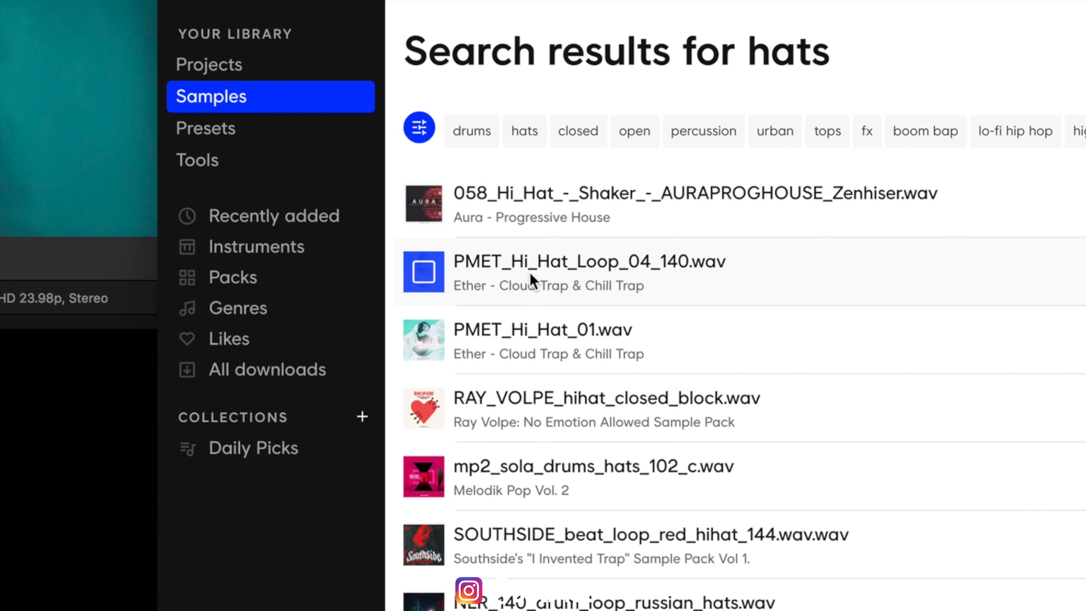
pyautogui.moveTo(681, 132); pyautogui.dragTo(26, 537)
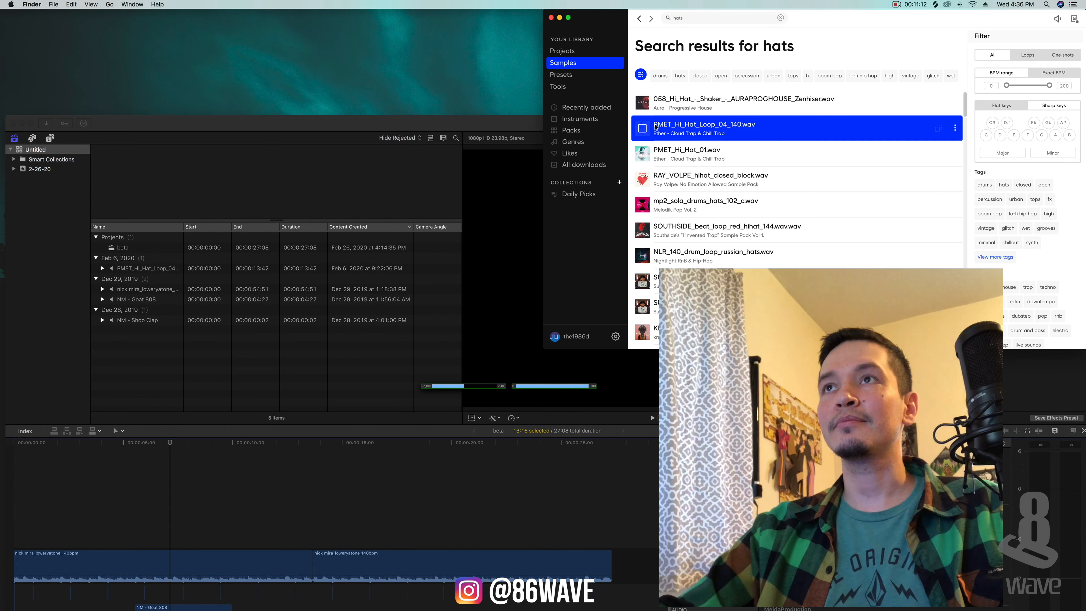
pyautogui.doubleClick(144, 131)
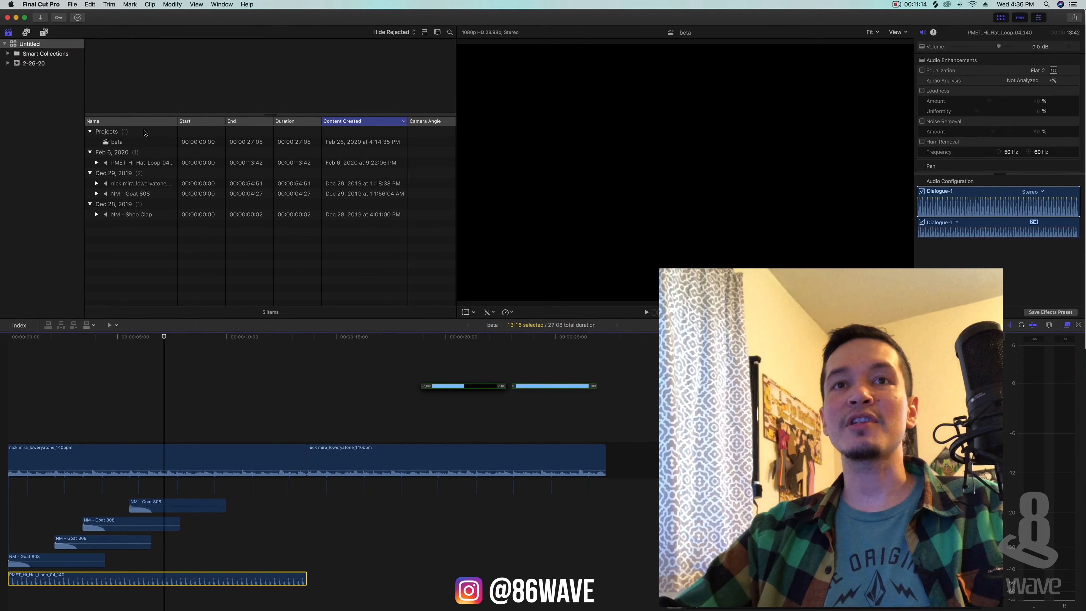
# - Play from the start, lower the hi-hat loop's volume to -13.0 dB and replay the beat
pyautogui.click(9, 335)
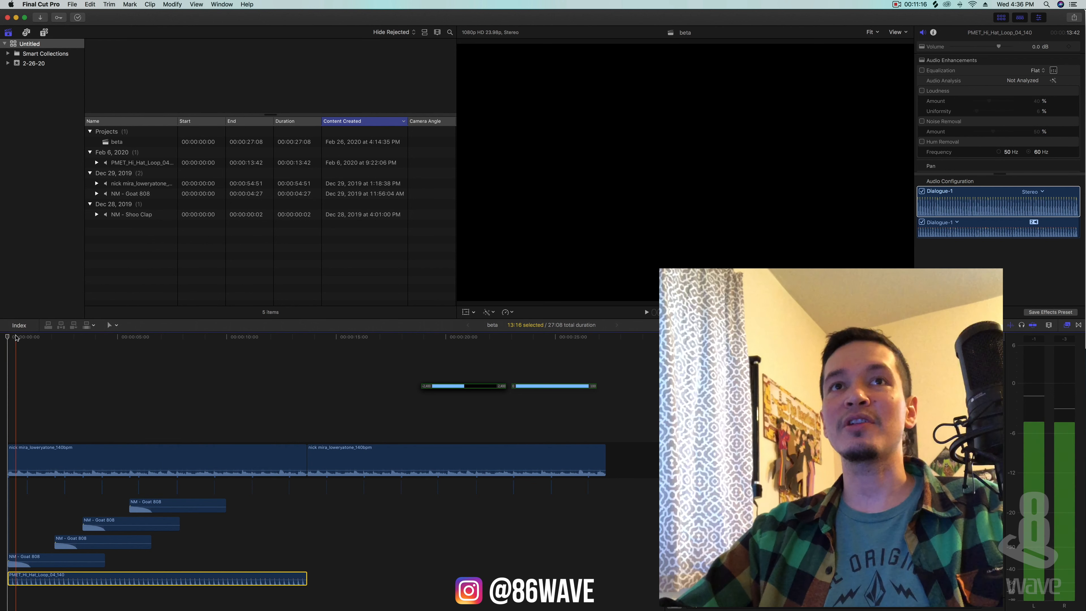
pyautogui.hscroll(-1, 12, 334)
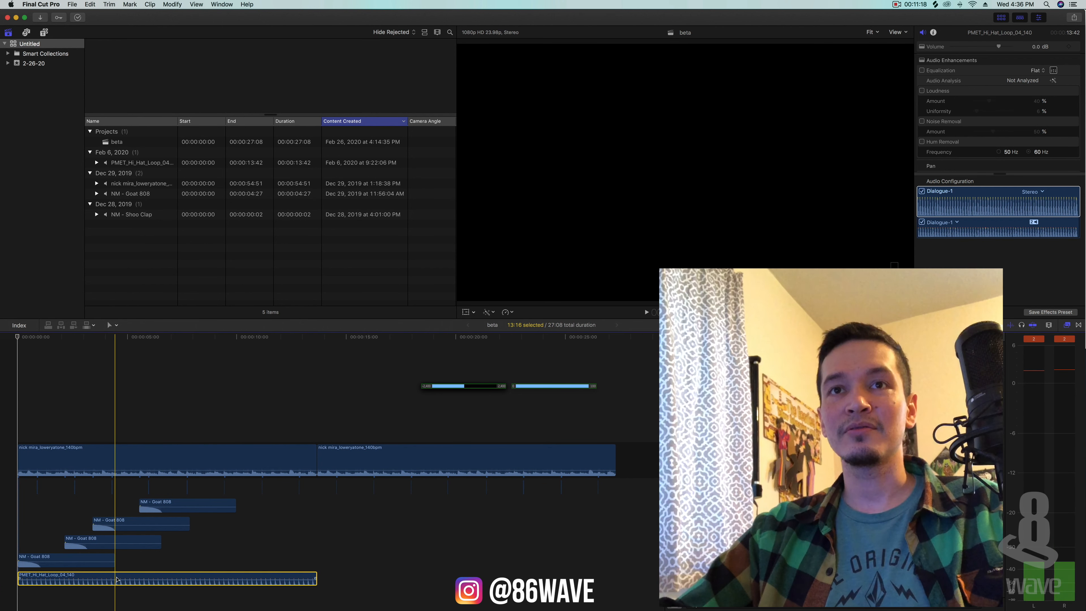
pyautogui.moveTo(117, 580); pyautogui.dragTo(118, 582)
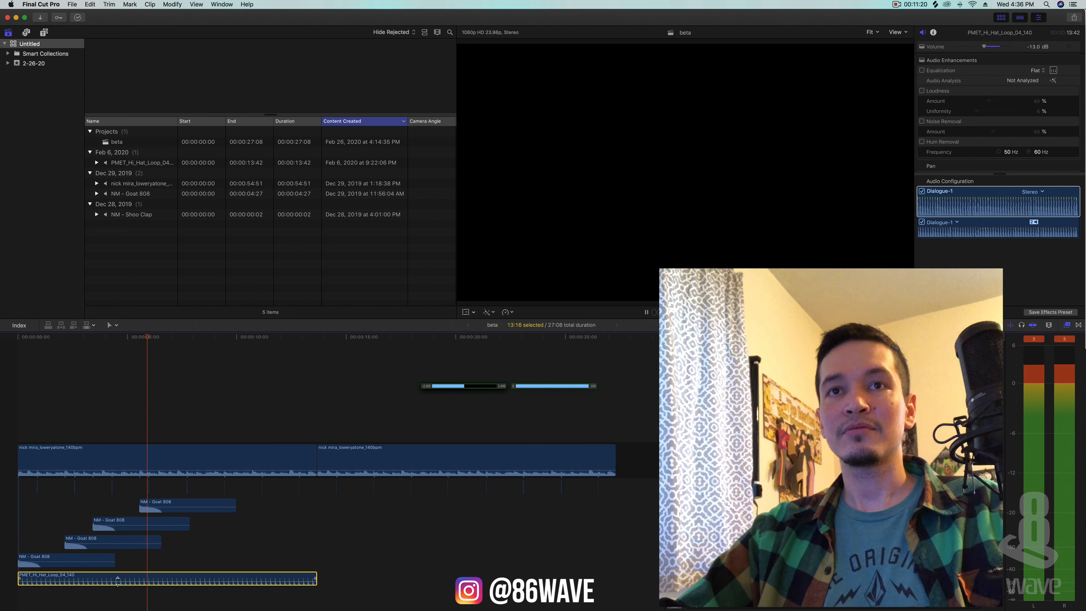
pyautogui.click(14, 337)
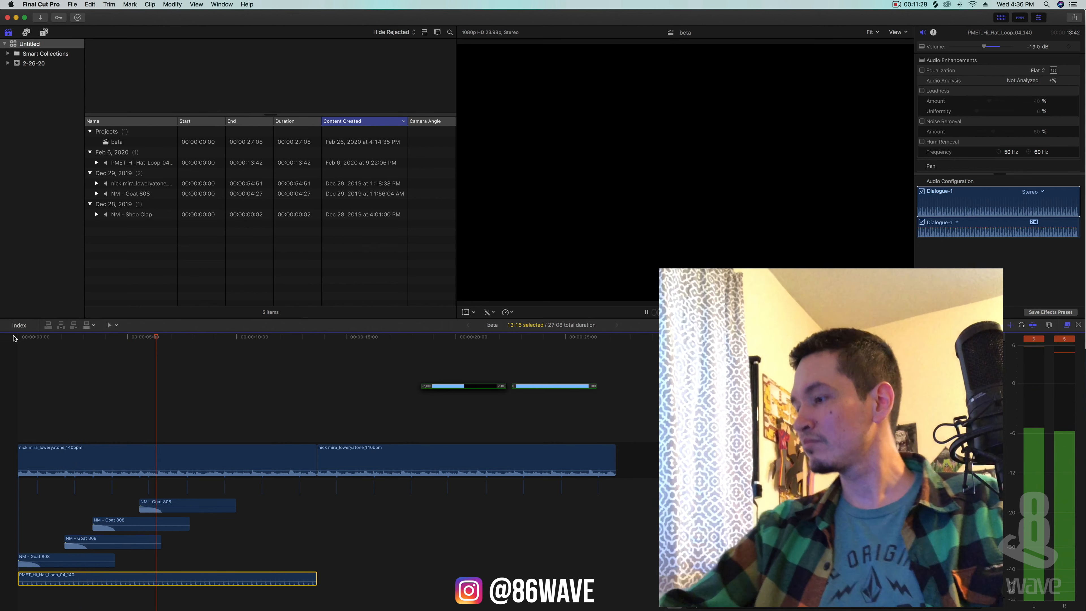
# - Delete all four NM - Goat 808 clips and play the remaining melody, claps and hi-hats from the start
pyautogui.moveTo(261, 507); pyautogui.dragTo(75, 558)
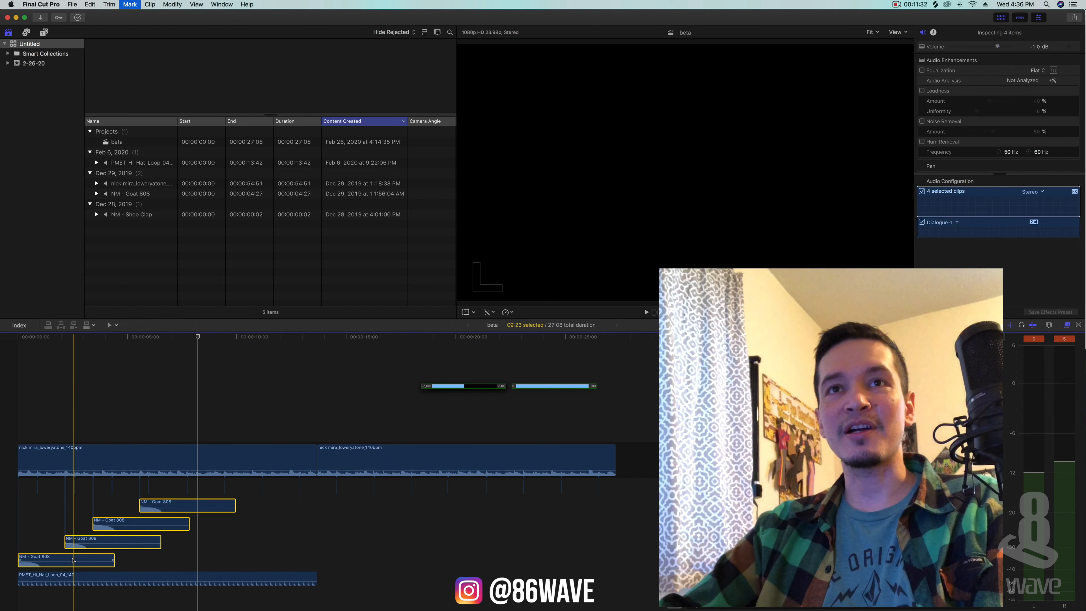
pyautogui.press('Delete')
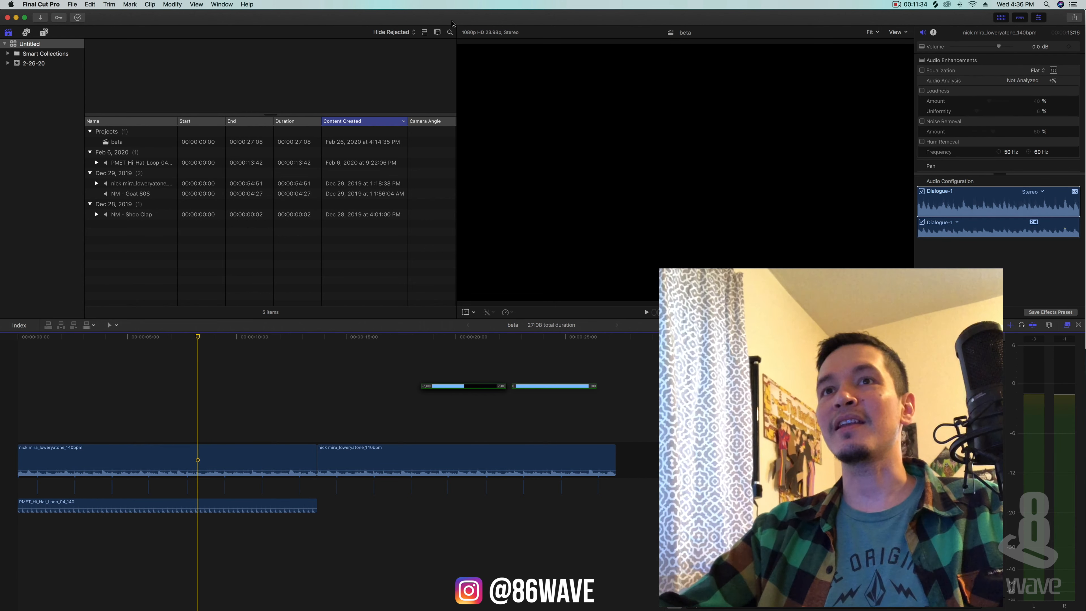
pyautogui.moveTo(453, 23); pyautogui.dragTo(453, 74)
pyautogui.press('space')
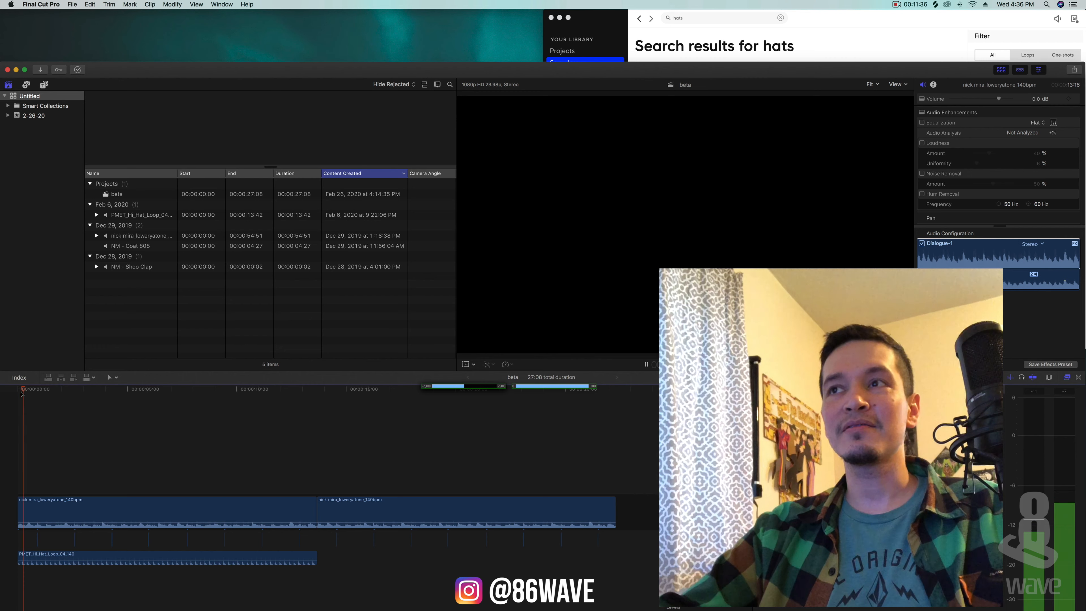
# - Switch to Splice, open the Bass samples under Instruments and audition the 808 sounds
pyautogui.click(581, 54)
pyautogui.click(577, 64)
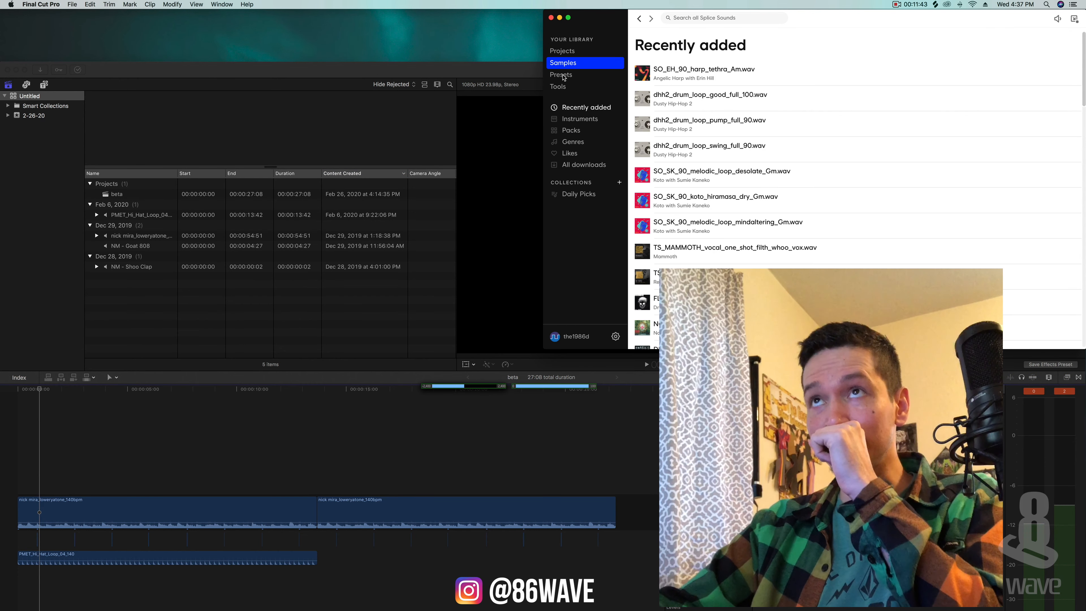
pyautogui.click(566, 76)
pyautogui.click(574, 63)
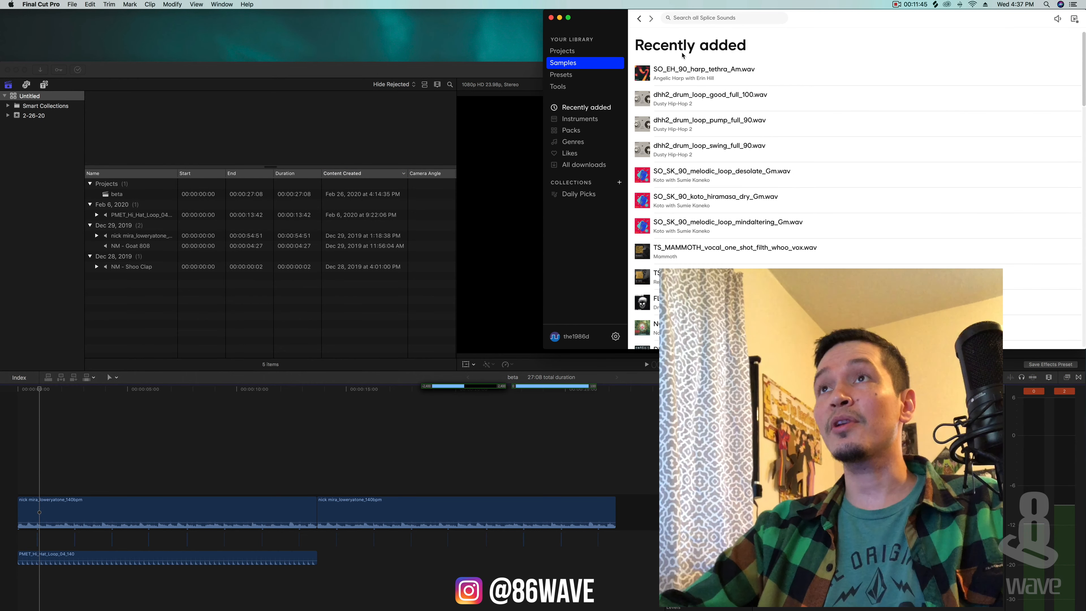
pyautogui.click(574, 51)
pyautogui.click(572, 65)
pyautogui.click(585, 118)
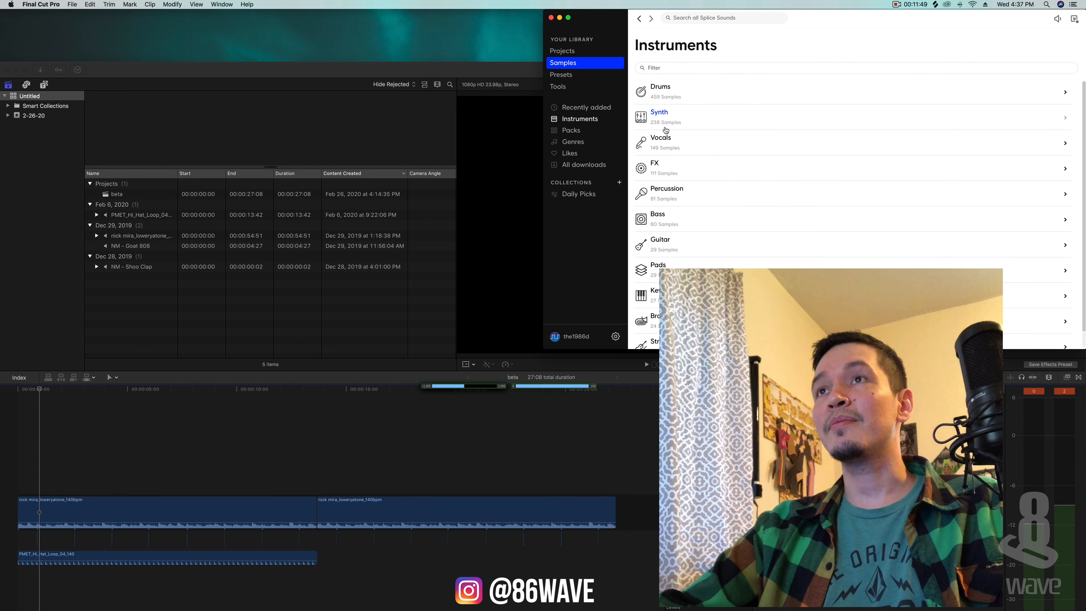
pyautogui.click(658, 210)
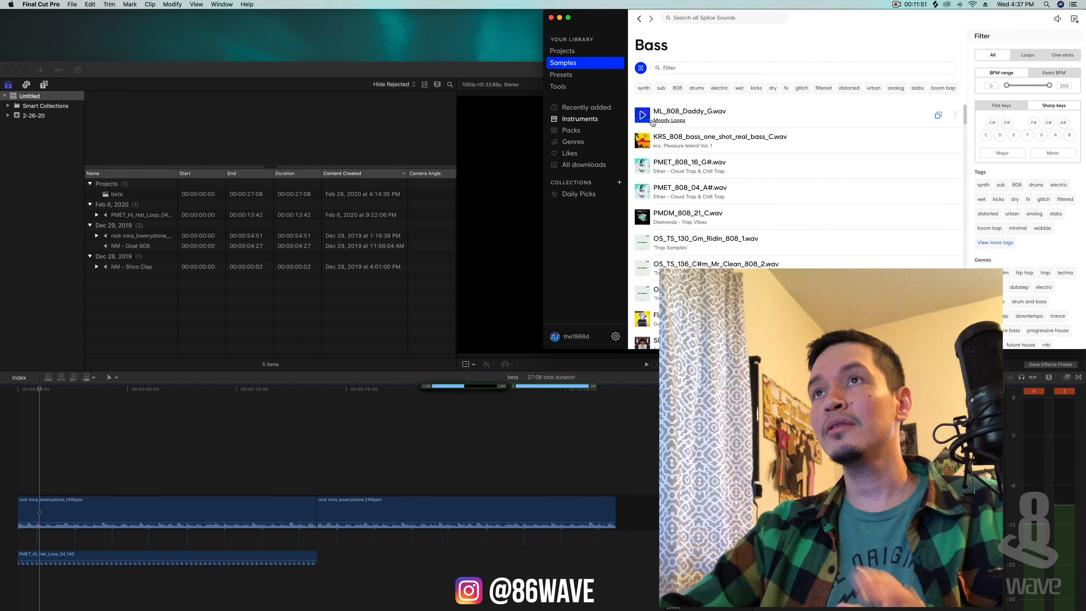
pyautogui.scroll(-3, 646, 120)
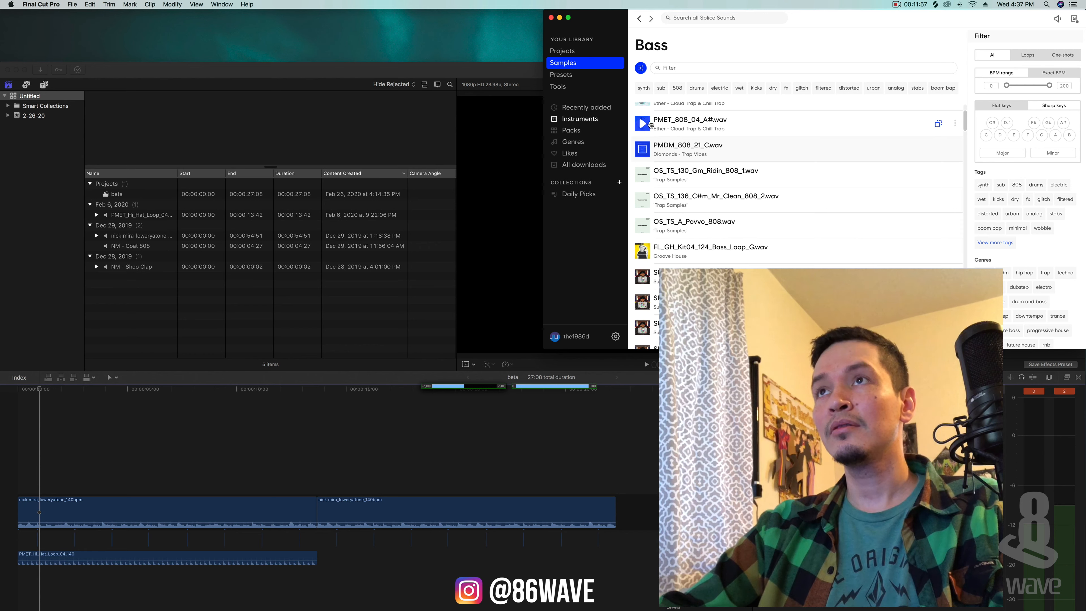
pyautogui.press('Down')
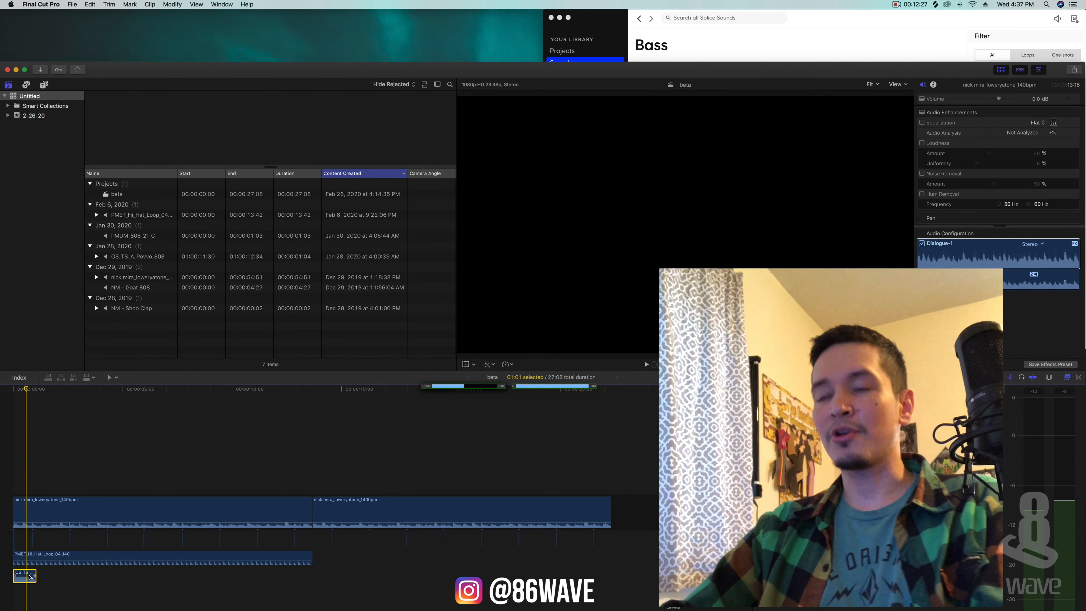
# - Remove the trial 808 clip beneath the hi-hat loop and audition further 808 samples in Splice's Bass list
pyautogui.press('Left')
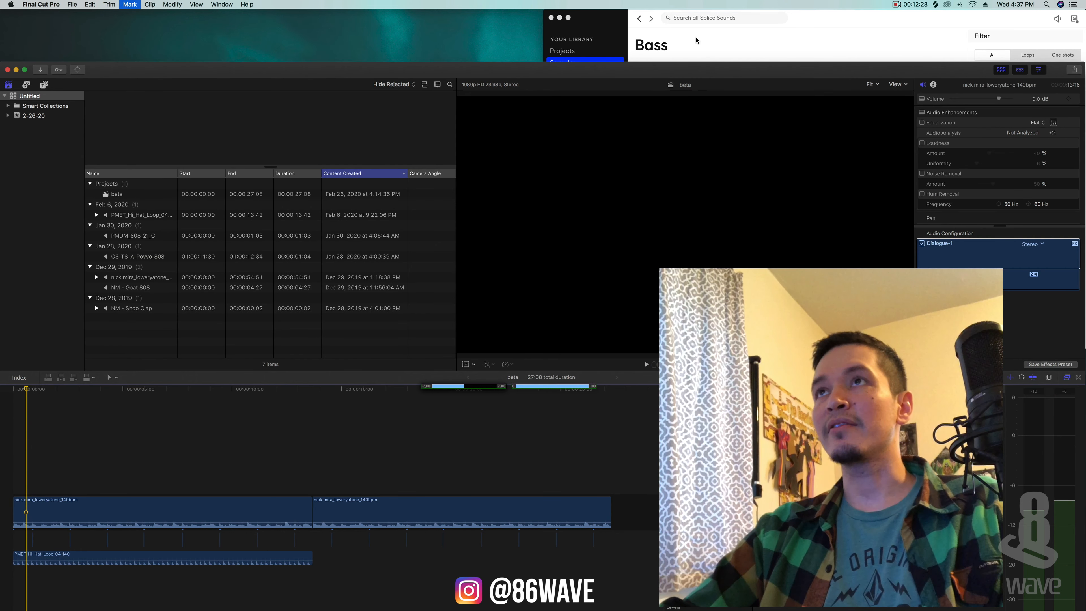
pyautogui.click(695, 40)
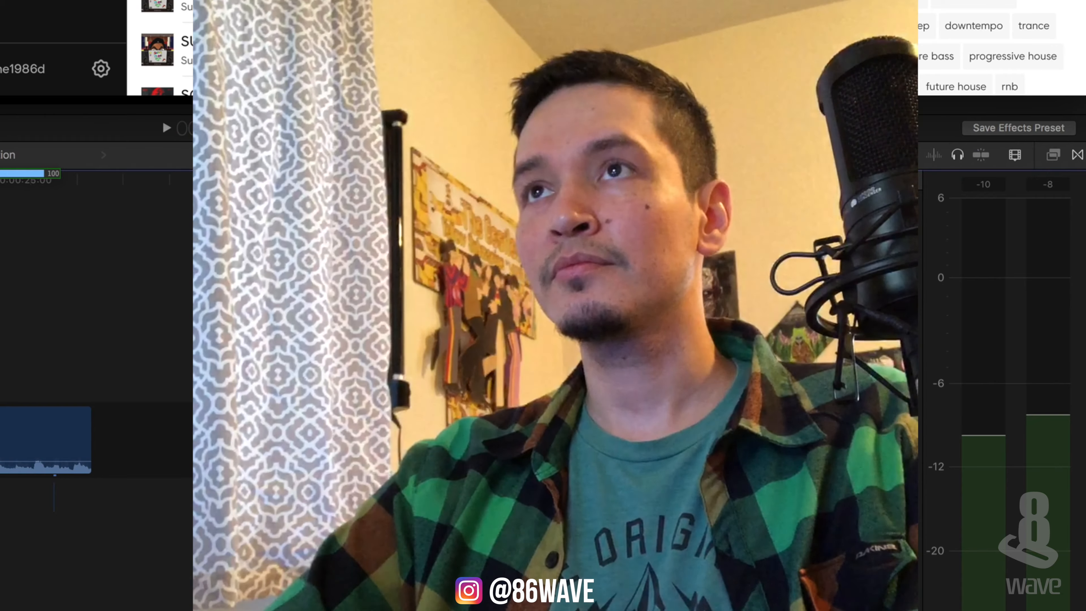
pyautogui.scroll(-1, 160, 47)
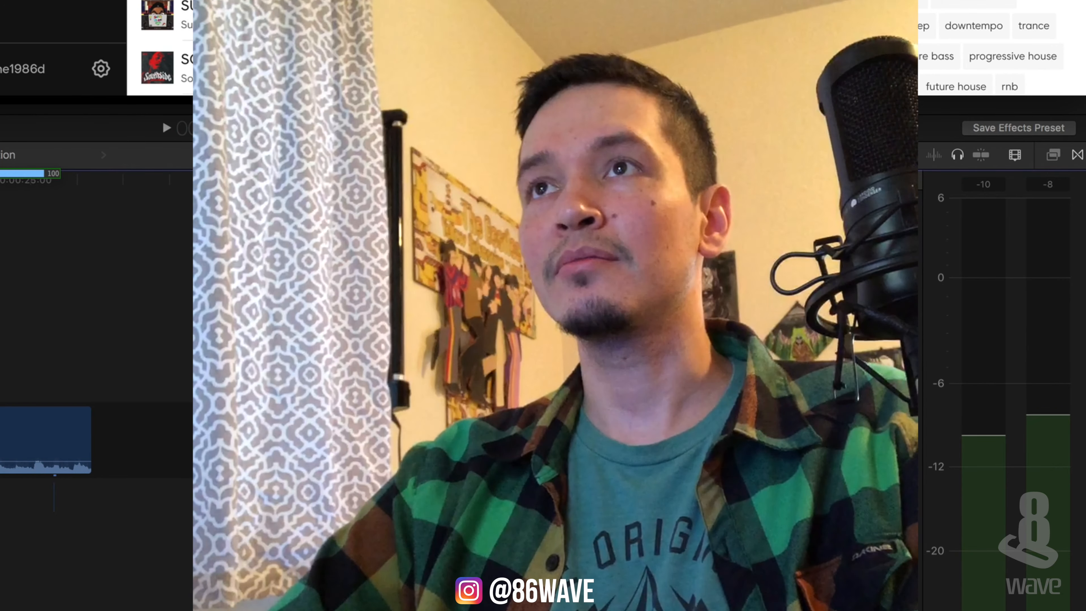
pyautogui.scroll(-1, 159, 47)
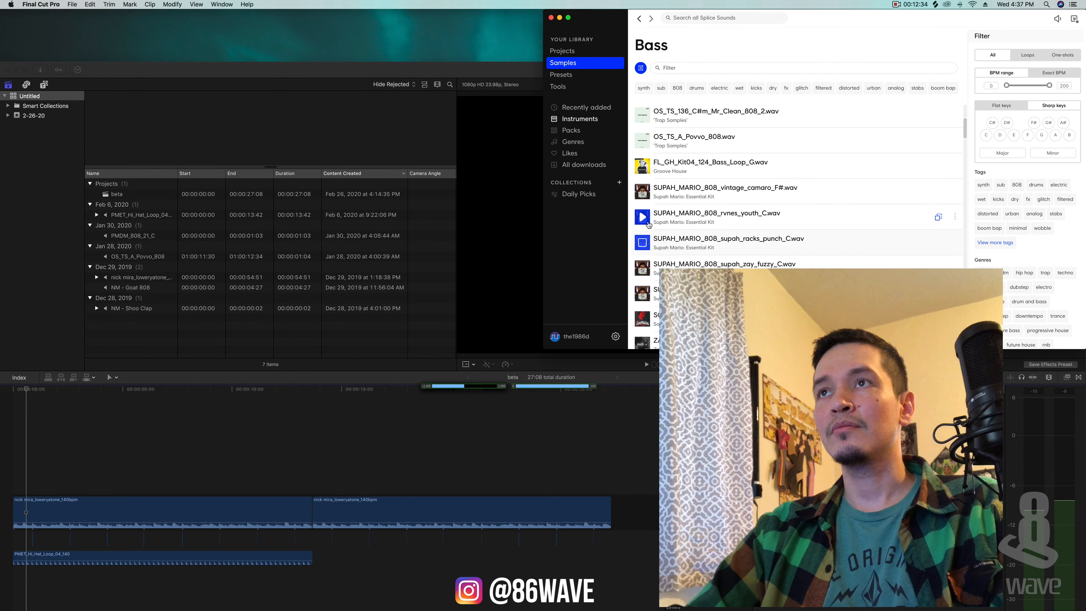
# - Try SUPAH_MARIO_808_supah_racks_punch_C.wav at the start of the timeline beneath the hi-hat loop and play the beat
pyautogui.moveTo(661, 244); pyautogui.dragTo(31, 573)
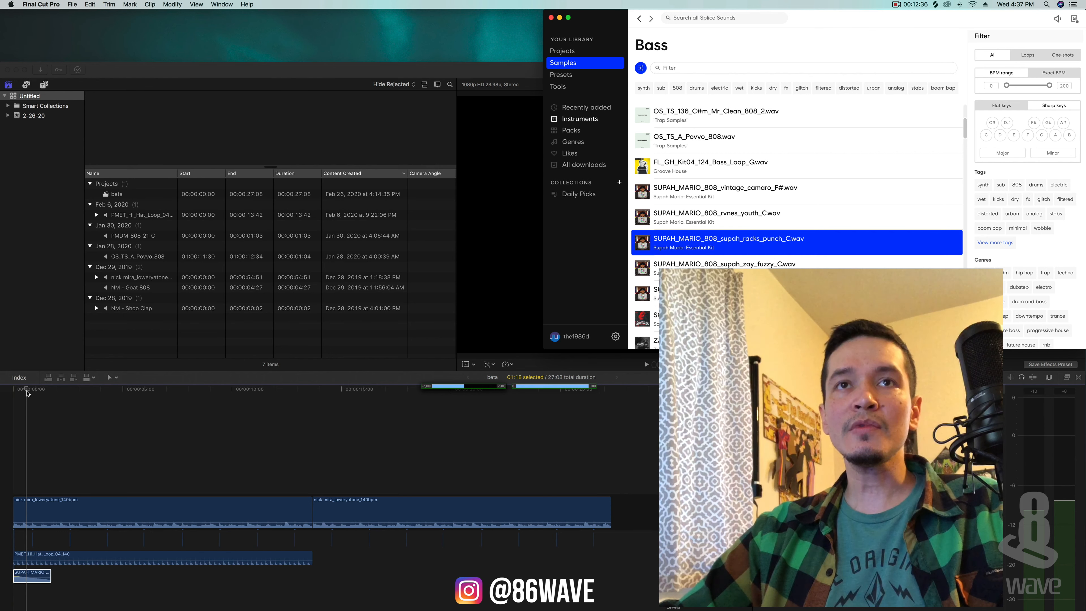
pyautogui.click(25, 390)
pyautogui.press('space')
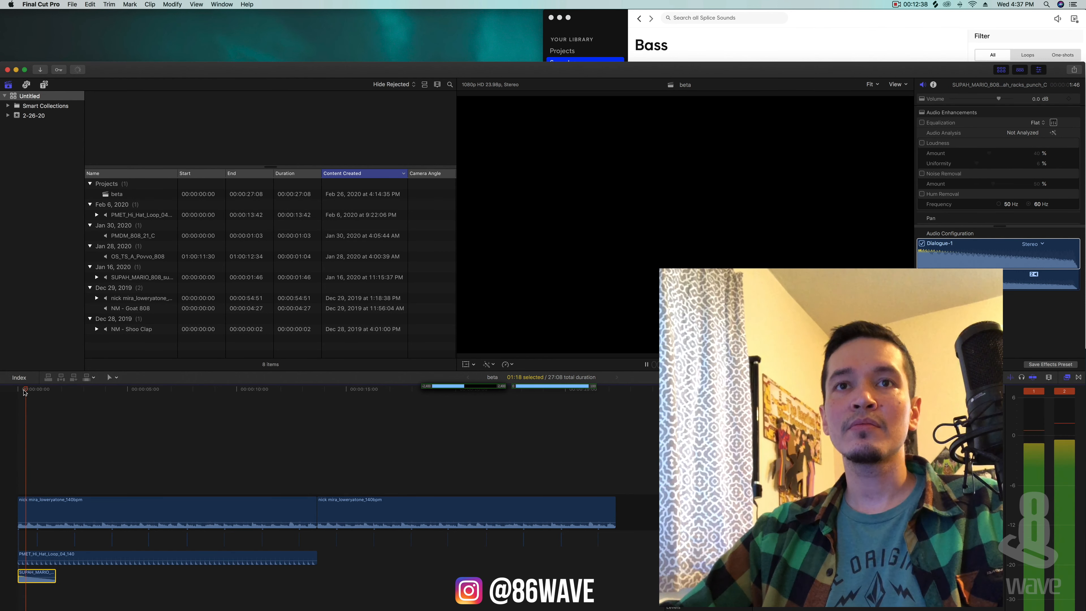
pyautogui.press('space')
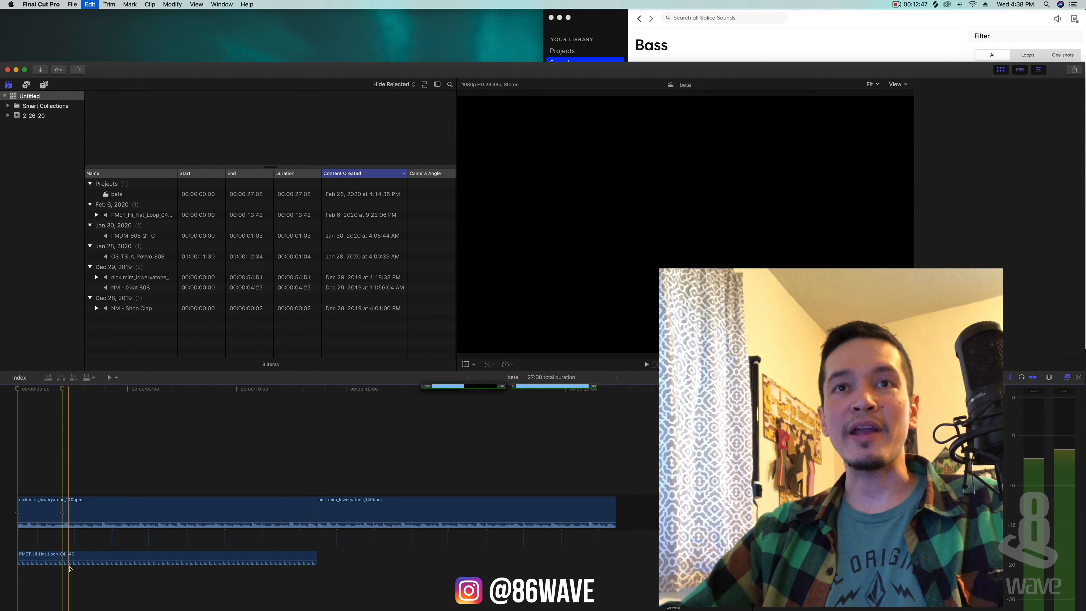
# - Audition more 808 samples in Splice and try ZAY_808_09_F#.wav in the timeline
pyautogui.click(751, 57)
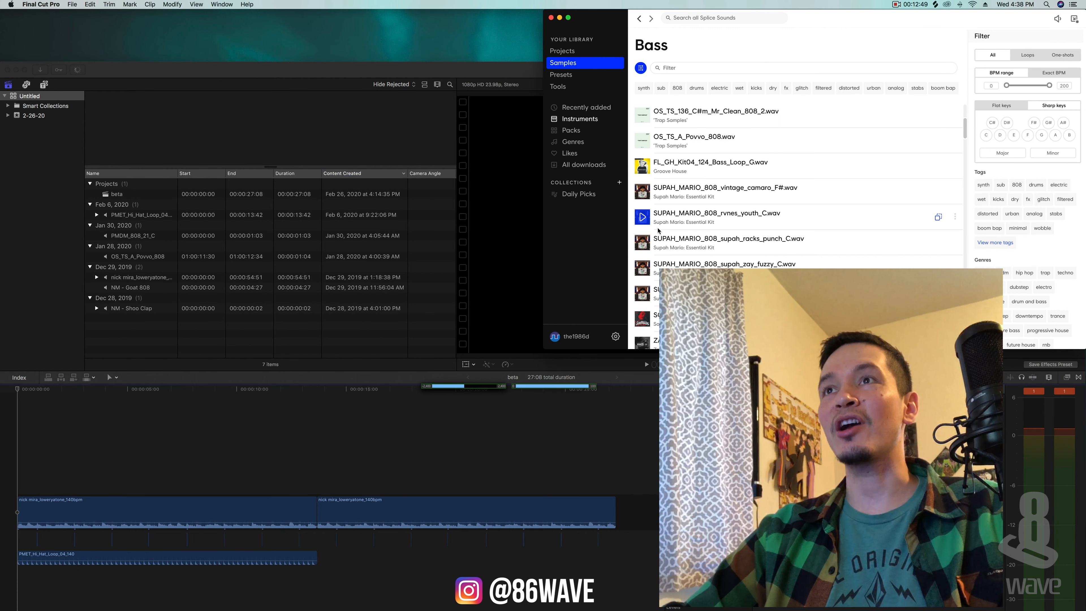
pyautogui.click(648, 247)
pyautogui.scroll(-2, 648, 247)
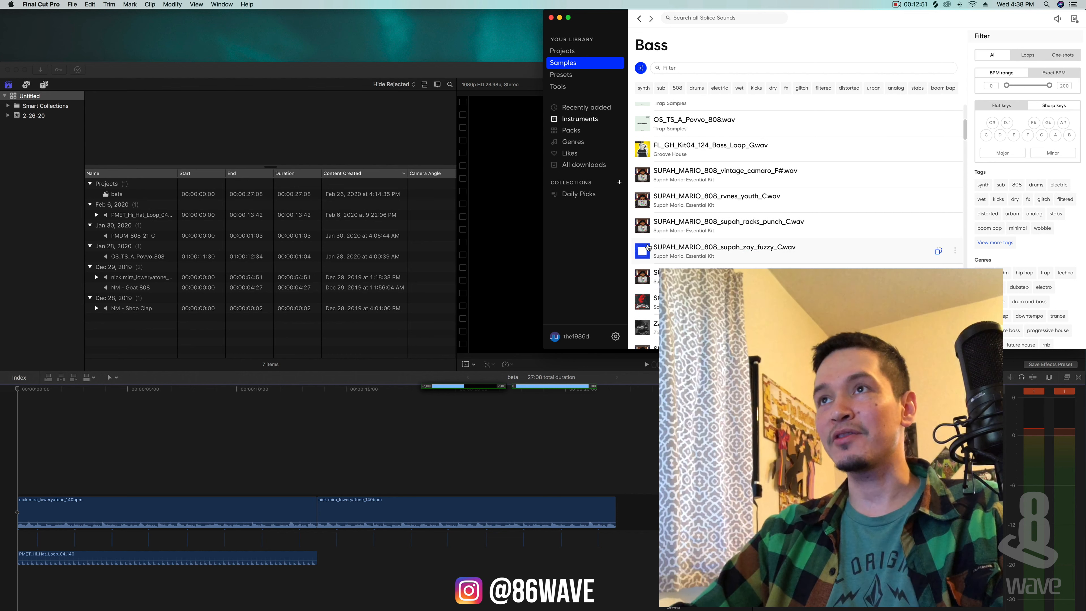
pyautogui.scroll(-2, 684, 257)
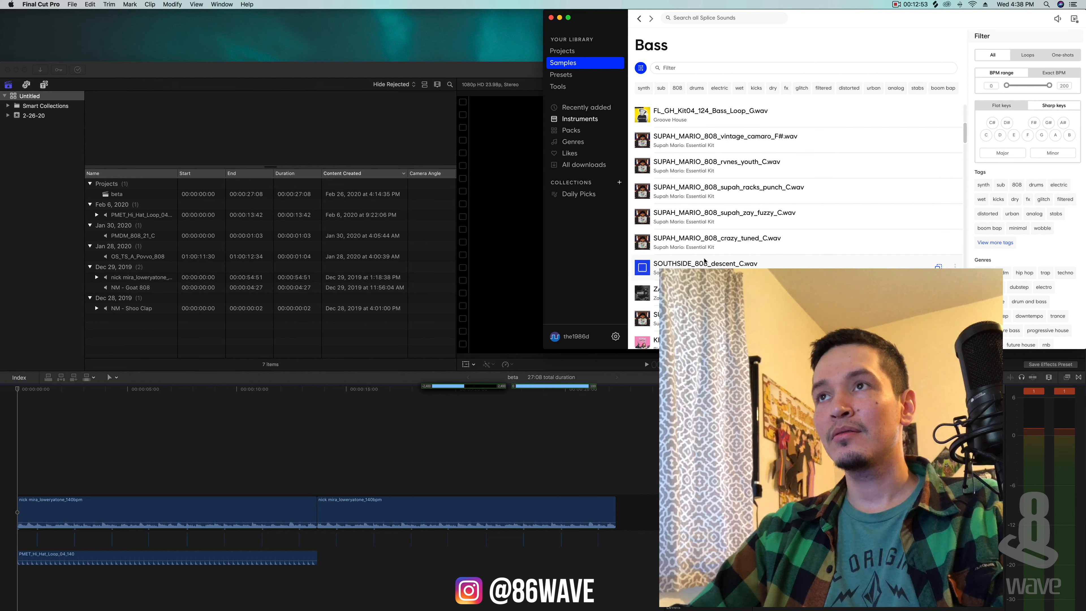
pyautogui.moveTo(705, 276); pyautogui.dragTo(32, 477)
pyautogui.moveTo(32, 477); pyautogui.dragTo(13, 473)
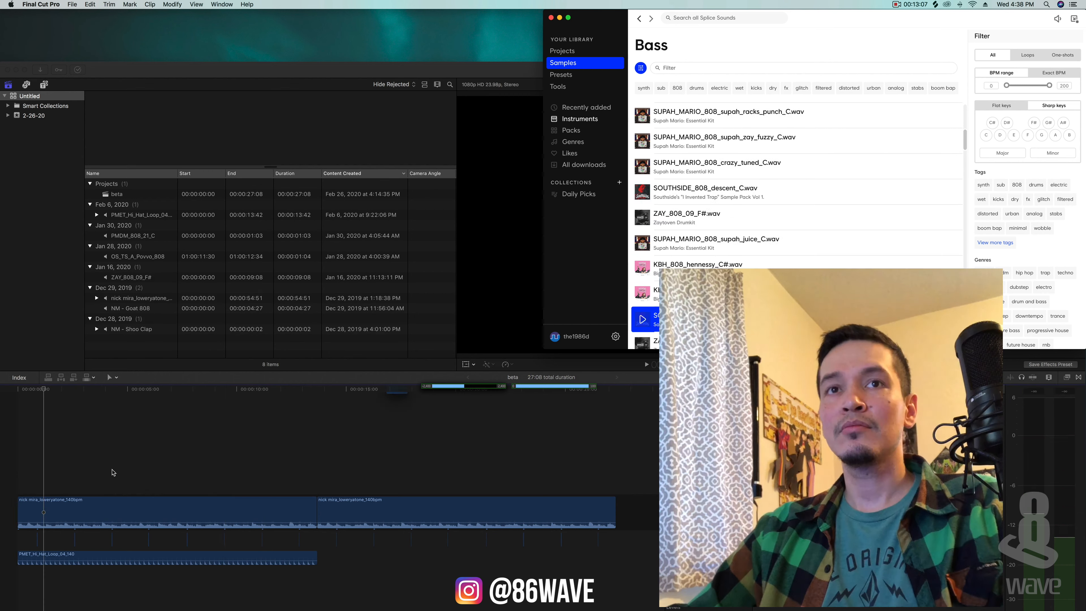
# - Place SOUTHSIDE_808_hood_C# at the start beneath the hi-hat loop, add two copies at intervals after it and play the beat
pyautogui.moveTo(112, 471); pyautogui.dragTo(14, 473)
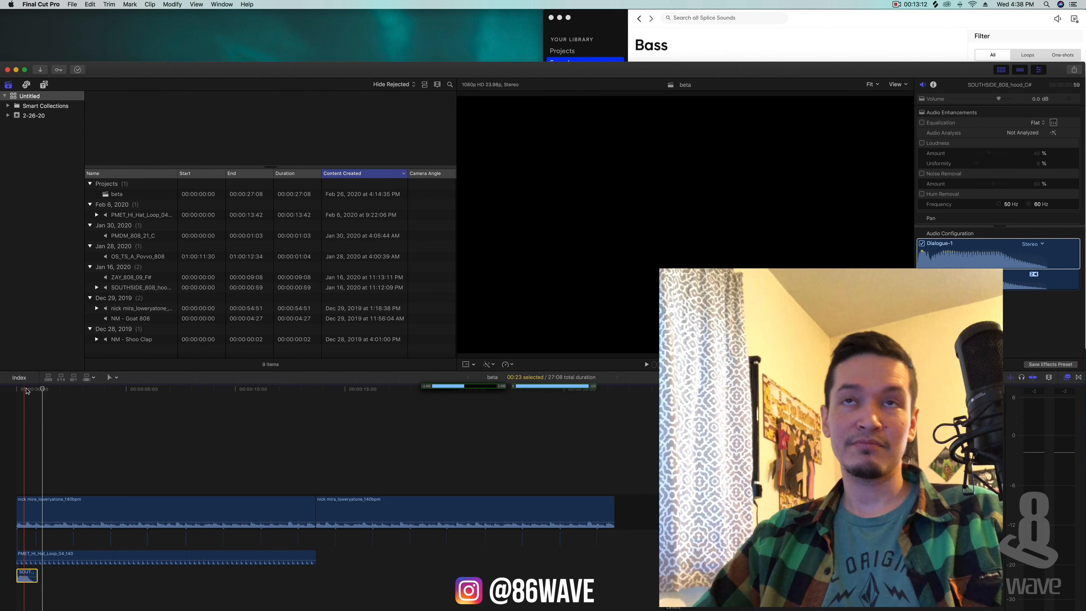
pyautogui.press('space')
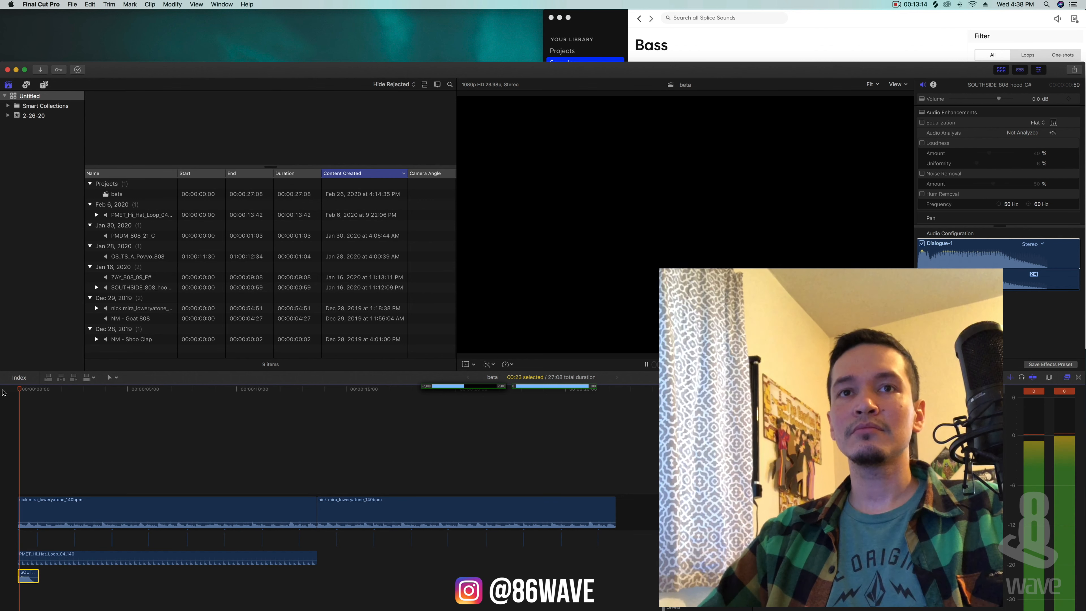
pyautogui.press('space')
pyautogui.moveTo(29, 575); pyautogui.dragTo(67, 578)
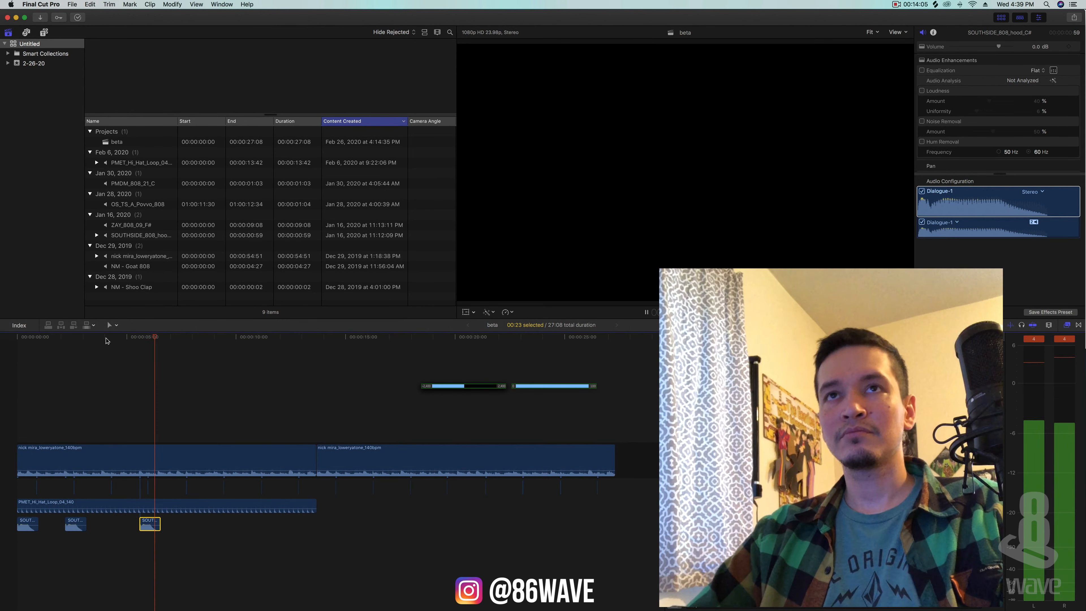
pyautogui.press('space')
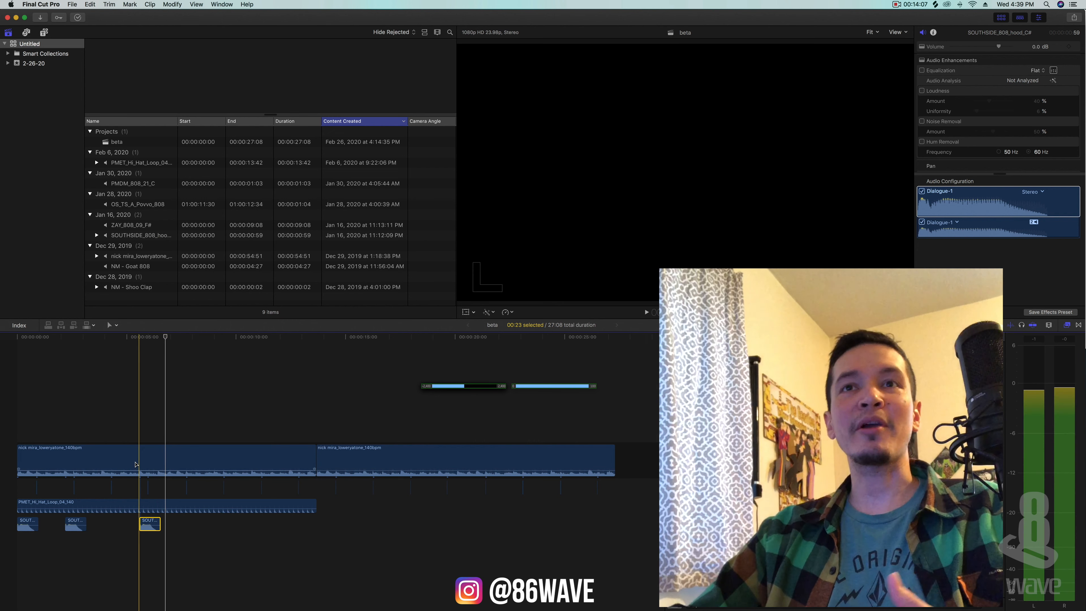
# - Switch to Finder, place Lebron And 2chainz in da studio meme.mp4 from Downloads above the melody at the timeline's start and mute its audio
pyautogui.click(176, 593)
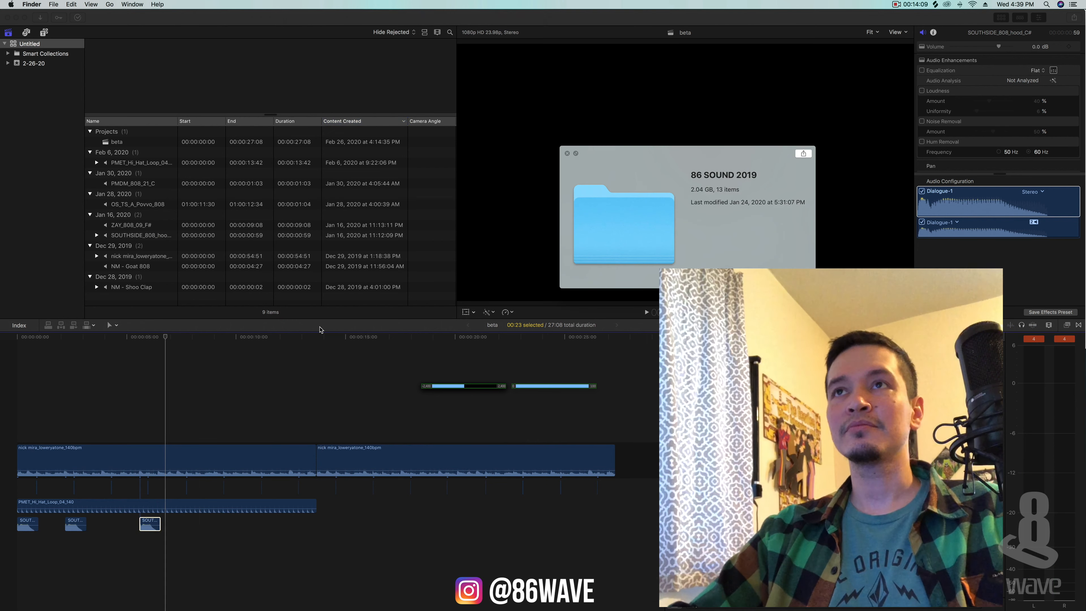
pyautogui.press('space')
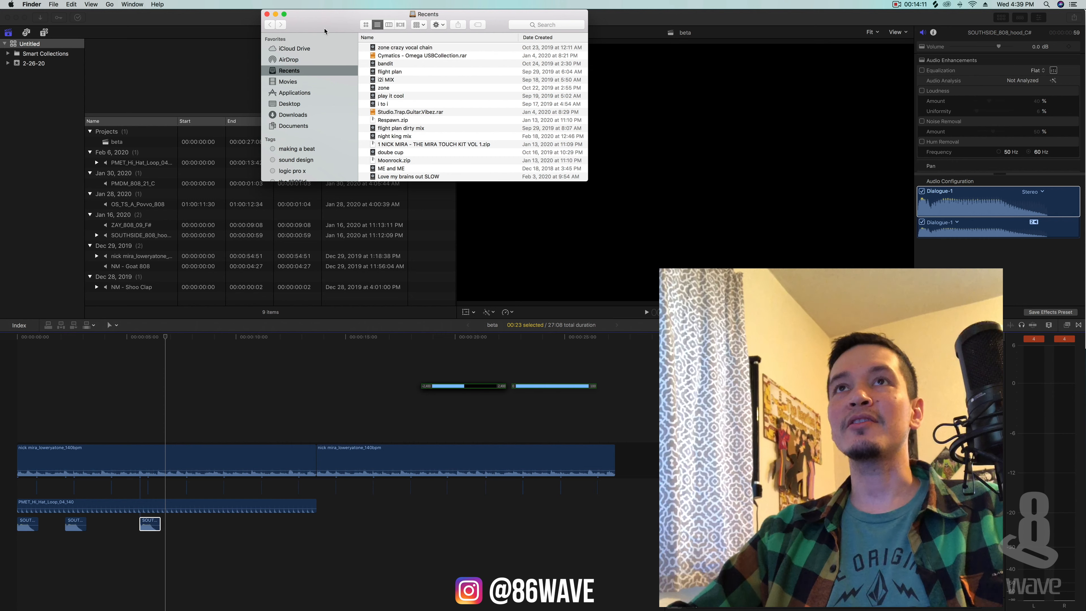
pyautogui.moveTo(324, 29); pyautogui.dragTo(296, 26)
pyautogui.click(265, 114)
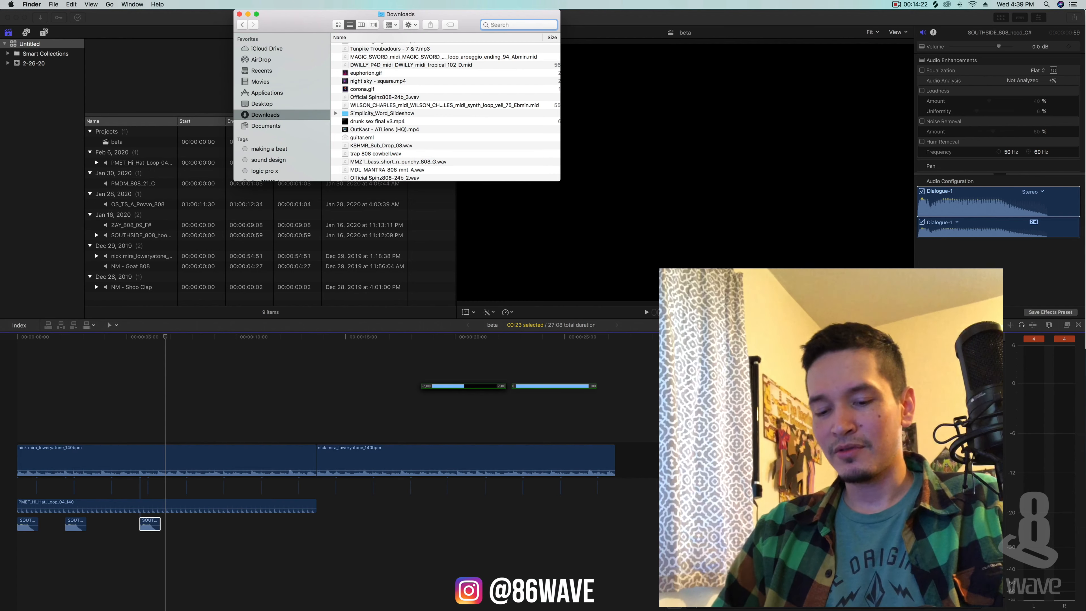
pyautogui.write('labo')
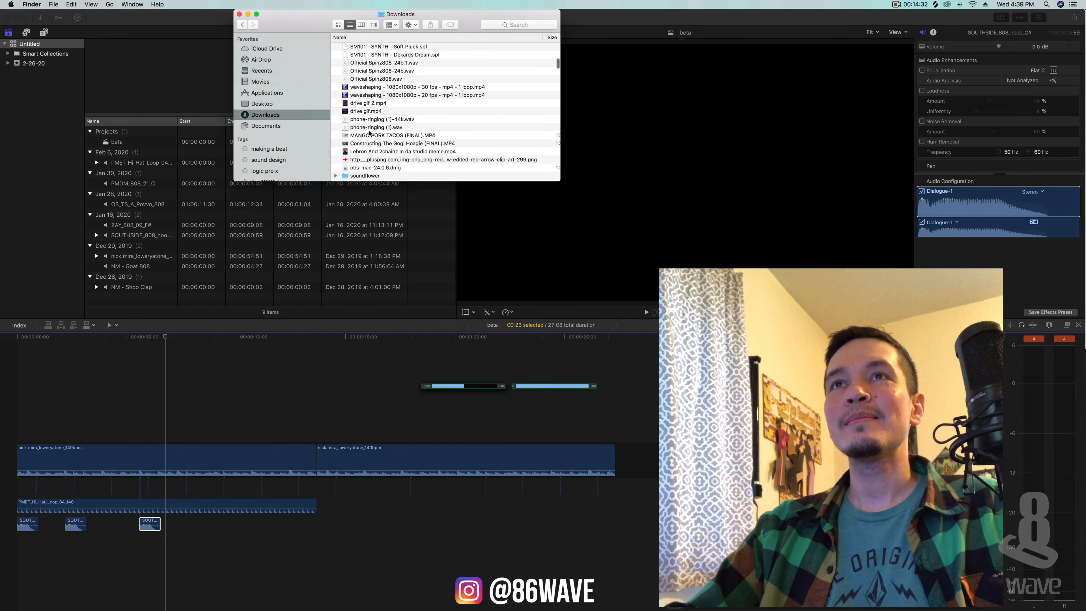
pyautogui.moveTo(38, 417); pyautogui.dragTo(38, 423)
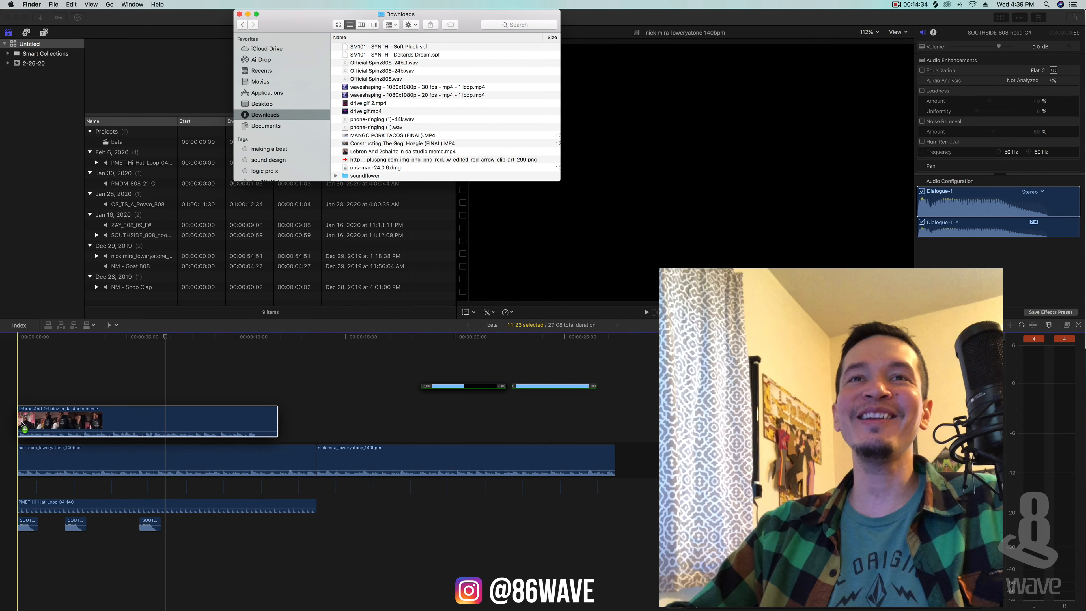
# - Play the beat together with the video from the start several times
pyautogui.click(16, 342)
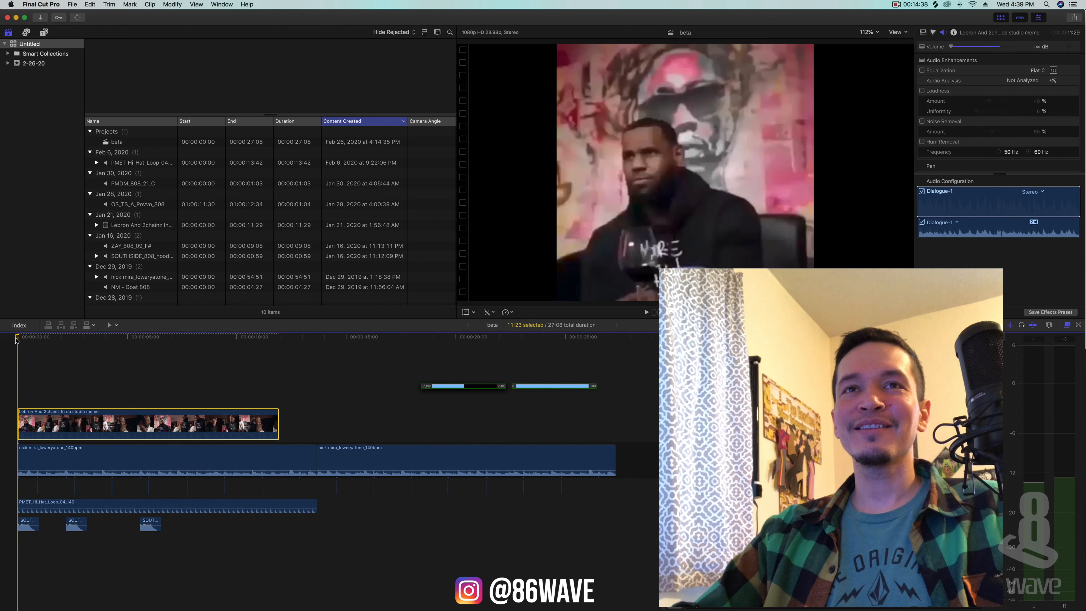
pyautogui.press('space')
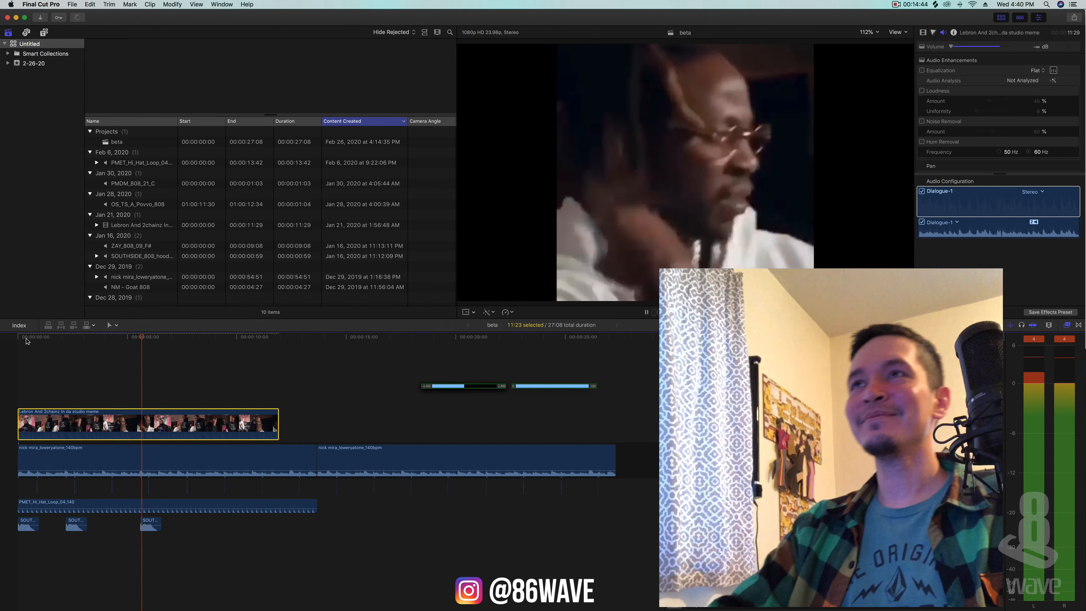
pyautogui.press('space')
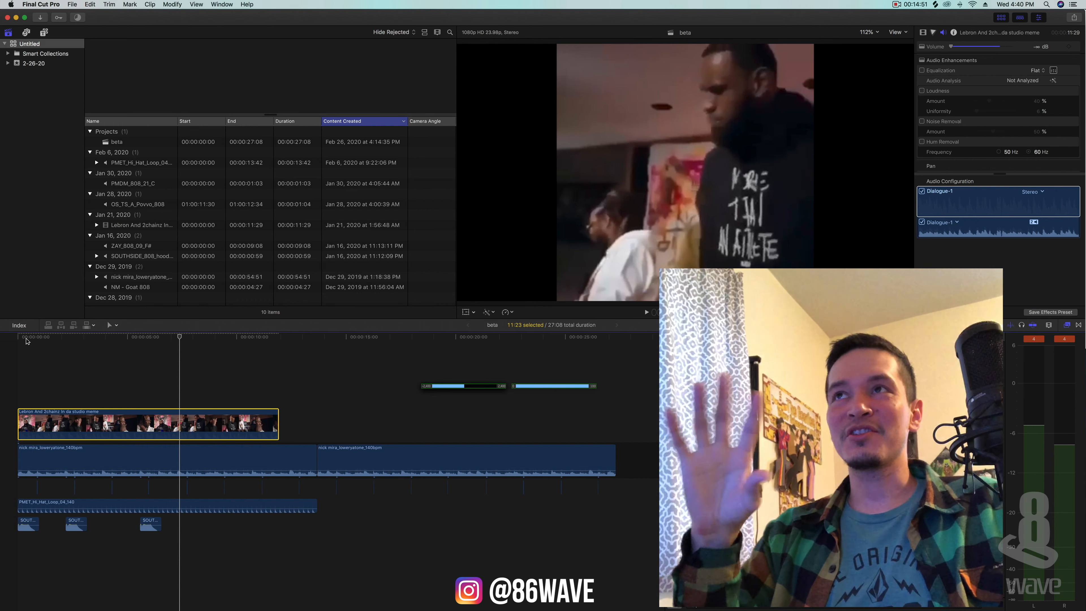
pyautogui.press('Home')
pyautogui.press('space')
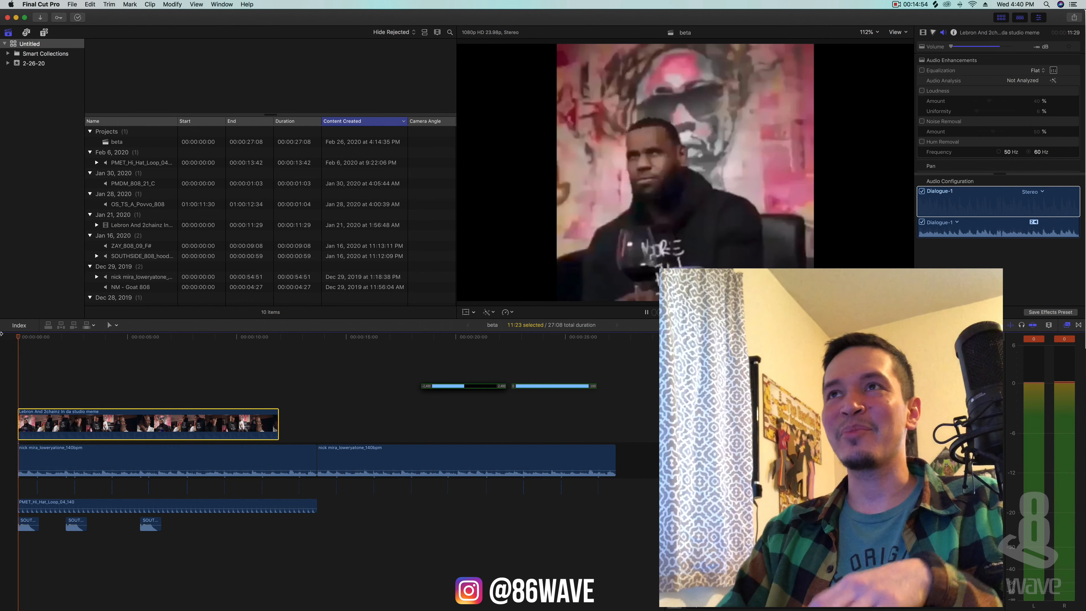
pyautogui.press('space')
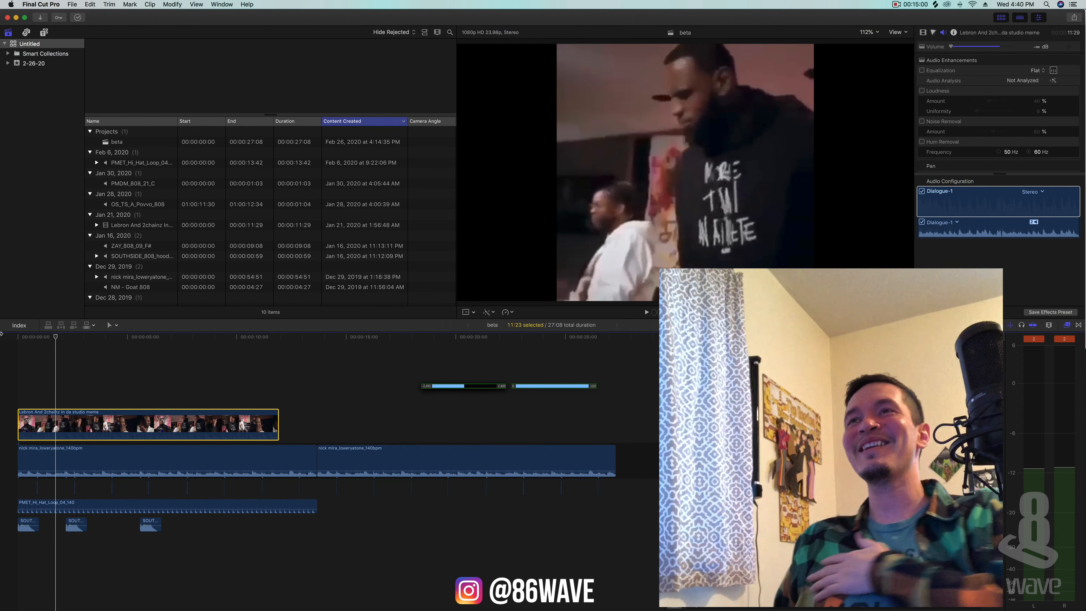
pyautogui.click(1, 336)
pyautogui.press('space')
pyautogui.press('space')
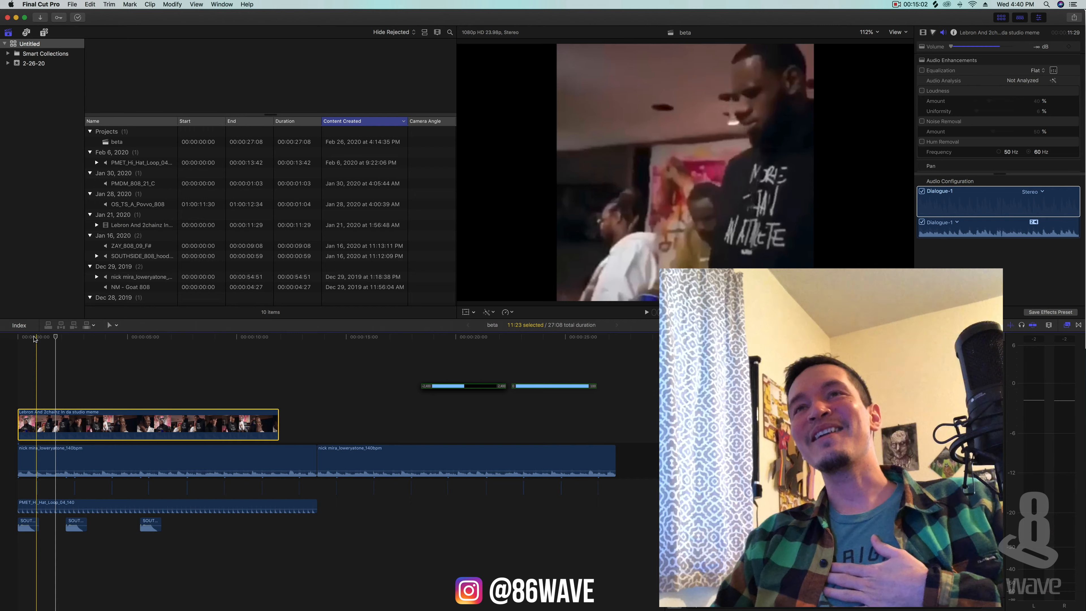
pyautogui.click(2, 339)
pyautogui.press('space')
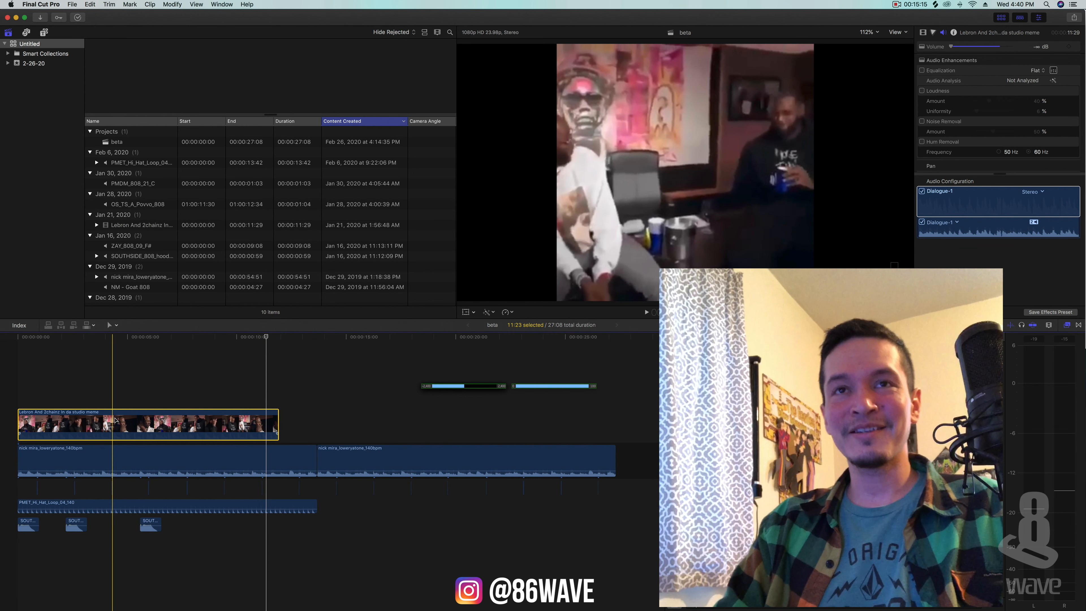
# - Duplicate the video clip directly after the first one and play the timeline from the start
pyautogui.moveTo(119, 423); pyautogui.dragTo(381, 423)
pyautogui.moveTo(266, 337); pyautogui.dragTo(2, 337)
pyautogui.press('space')
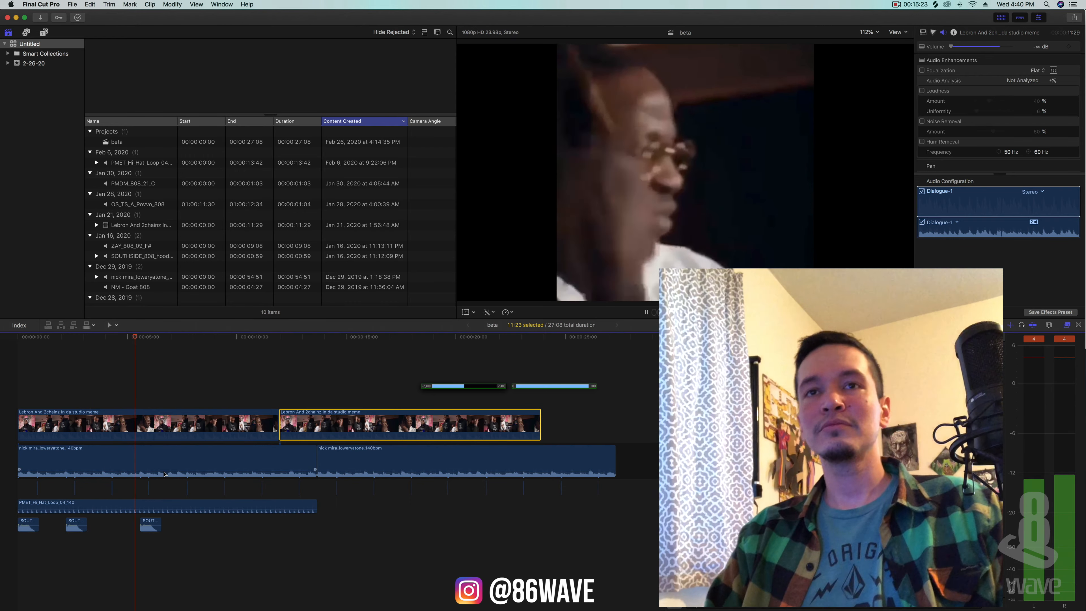
# - Duplicate the three SOUTHSIDE 808 clips after the originals, still beneath the first hi-hat loop, and play the beat
pyautogui.press('space')
pyautogui.moveTo(185, 523)
pyautogui.mouseDown()
pyautogui.moveTo(19, 522)
pyautogui.moveTo(179, 528)
pyautogui.mouseUp()
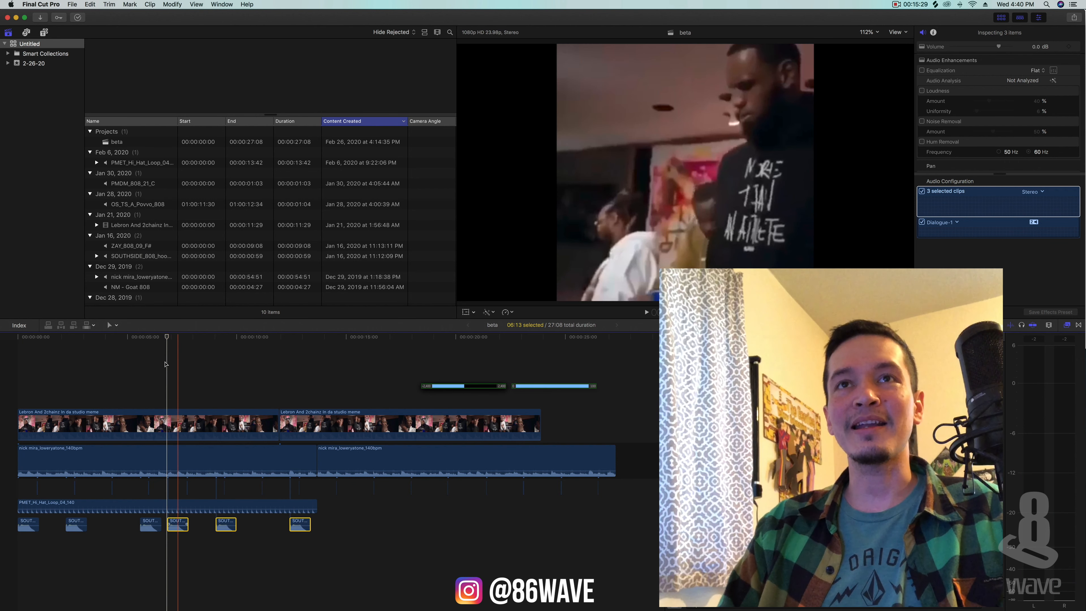
pyautogui.press('space')
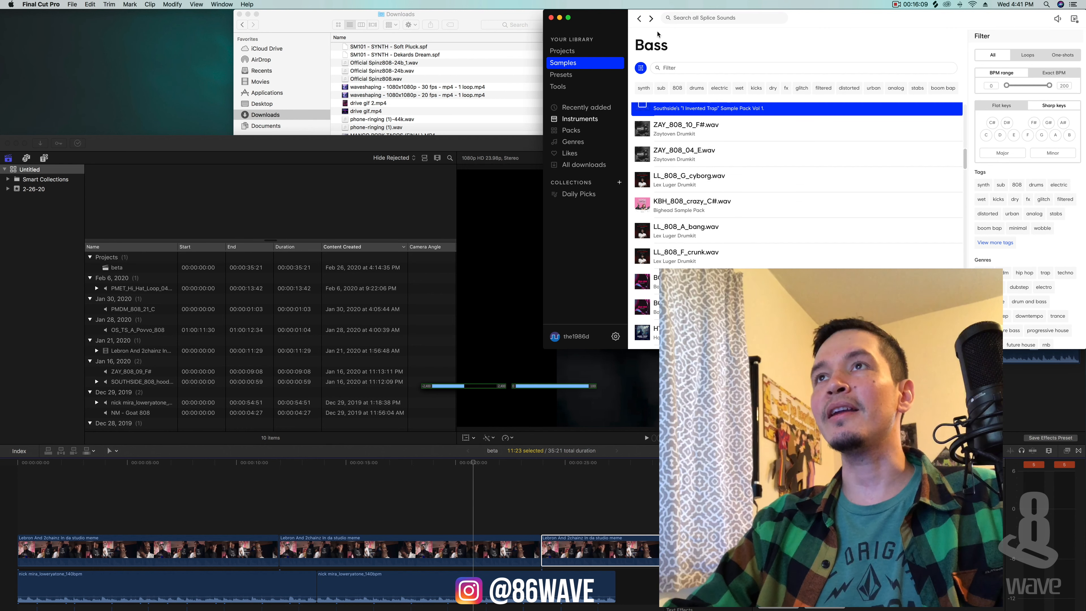
# - Audition Splice's FX samples, place PoliceSirenPassBy_HV.587 at the start of the timeline and play it with the beat
pyautogui.click(572, 130)
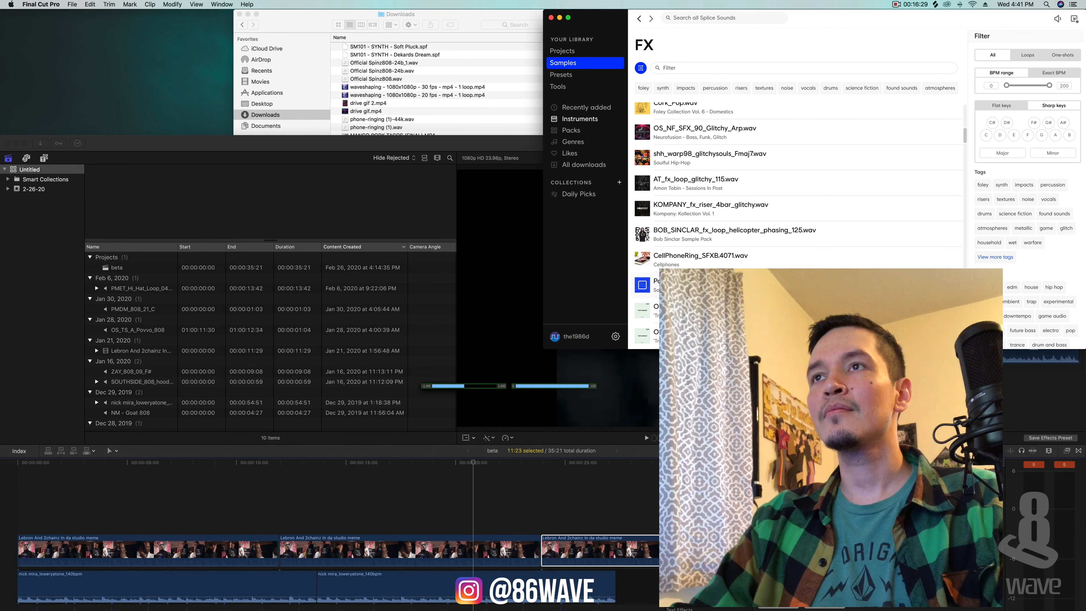
pyautogui.moveTo(645, 285); pyautogui.dragTo(17, 507)
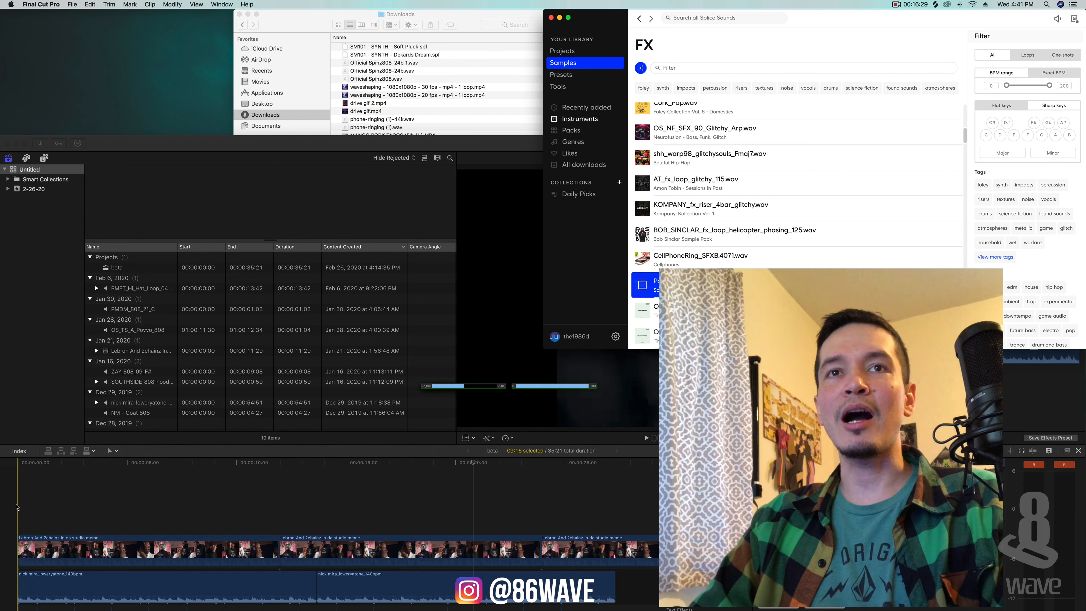
pyautogui.click(26, 466)
pyautogui.click(18, 465)
pyautogui.press('space')
# - Move the Final Cut Pro window up to reveal the lower tracks, then set the siren clip's volume to -13.0 dB and play
pyautogui.moveTo(111, 143); pyautogui.dragTo(118, 5)
pyautogui.moveTo(85, 540); pyautogui.dragTo(86, 545)
pyautogui.press('space')
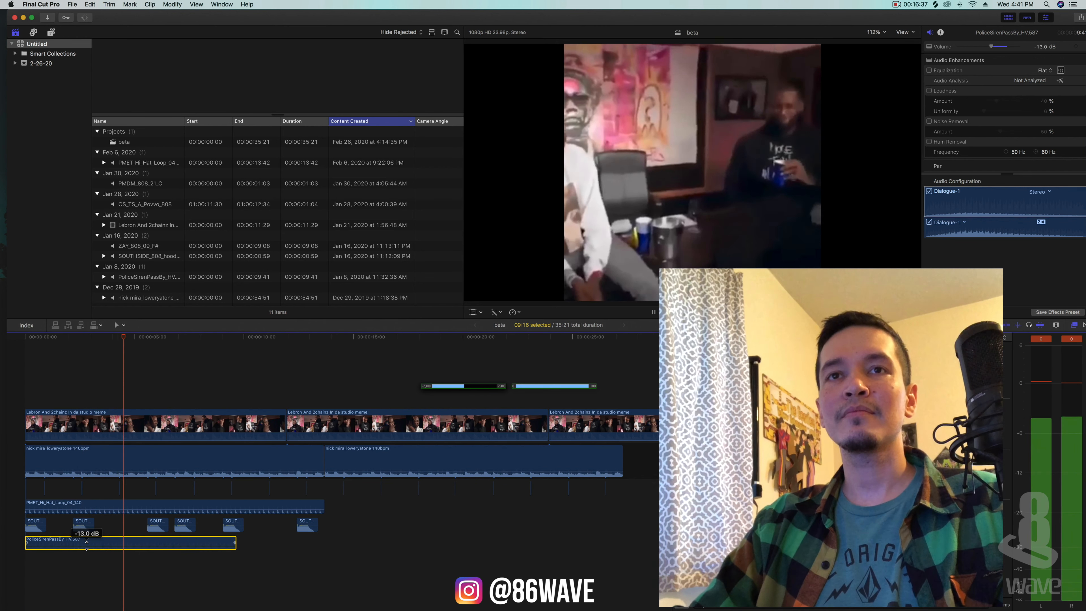
# - Duplicate the hi-hat loop, all six 808 clips and the siren beneath the second melody loop
pyautogui.press('space')
pyautogui.moveTo(346, 503)
pyautogui.mouseDown()
pyautogui.moveTo(30, 541)
pyautogui.moveTo(172, 511)
pyautogui.moveTo(372, 511)
pyautogui.moveTo(346, 511)
pyautogui.mouseUp()
pyautogui.click(314, 503)
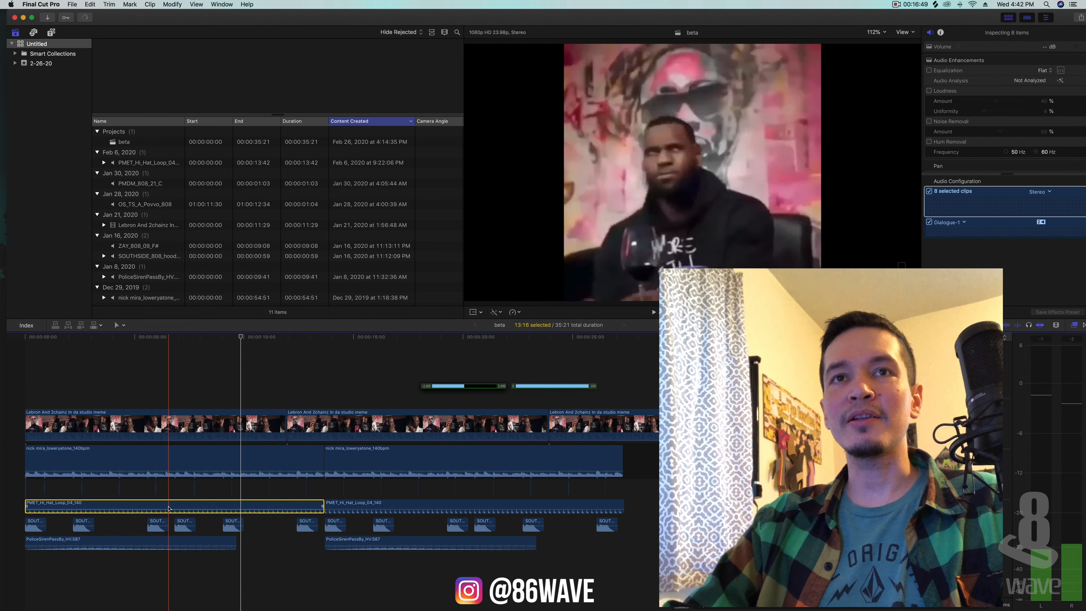
# - Delete the first five 808 clips beneath the first melody loop and play the timeline from the start
pyautogui.moveTo(252, 533); pyautogui.dragTo(37, 525)
pyautogui.press('Delete')
pyautogui.press('Home')
pyautogui.press('space')
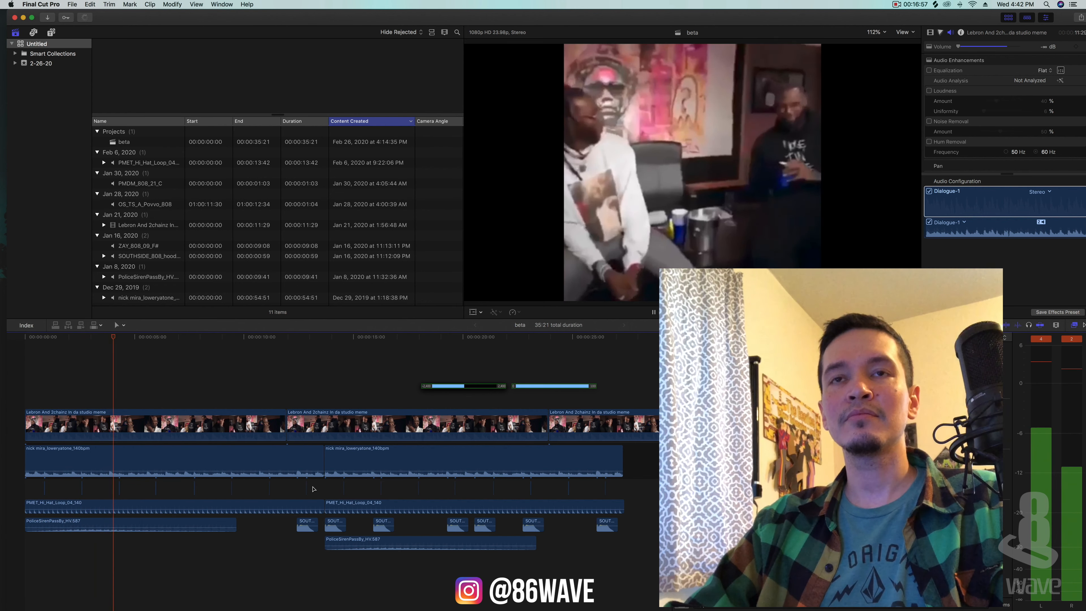
# - Trim the start of the first hi-hat loop to about the middle of the first melody loop and play from the start
pyautogui.moveTo(26, 511); pyautogui.dragTo(43, 511)
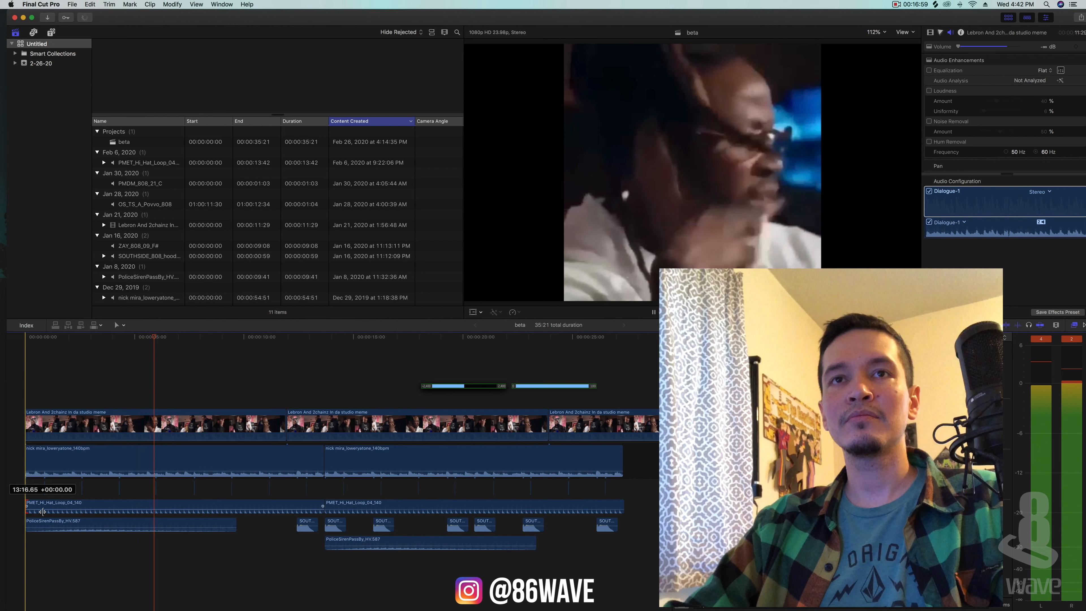
pyautogui.moveTo(169, 513); pyautogui.dragTo(170, 513)
pyautogui.press('space')
pyautogui.moveTo(57, 338); pyautogui.dragTo(1, 341)
pyautogui.press('space')
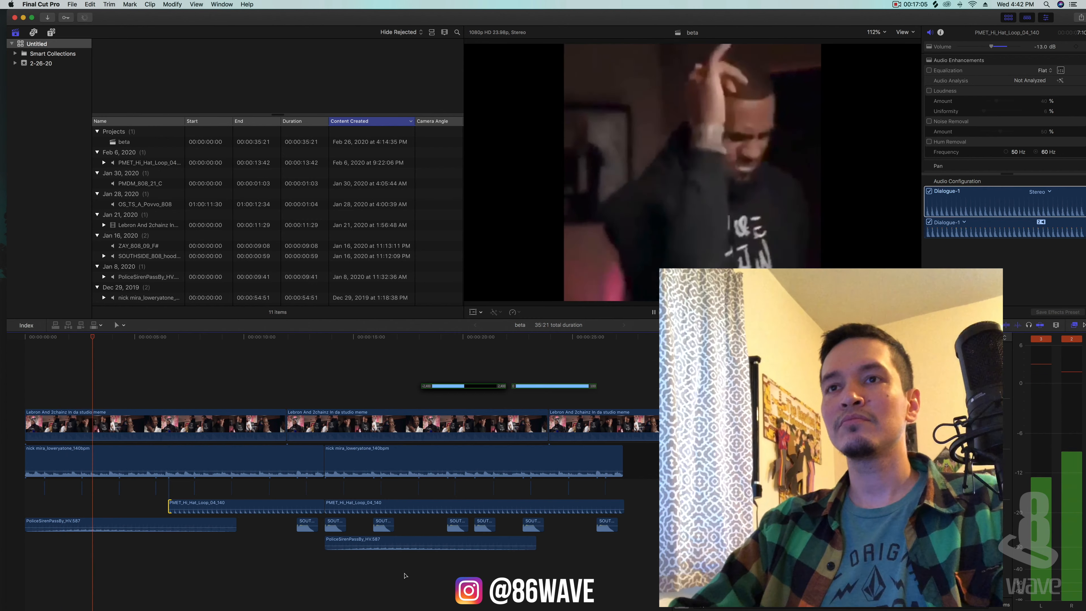
# - Delete the siren beneath the second melody loop and trim the start of the first hi-hat loop slightly further
pyautogui.click(402, 544)
pyautogui.press('Delete')
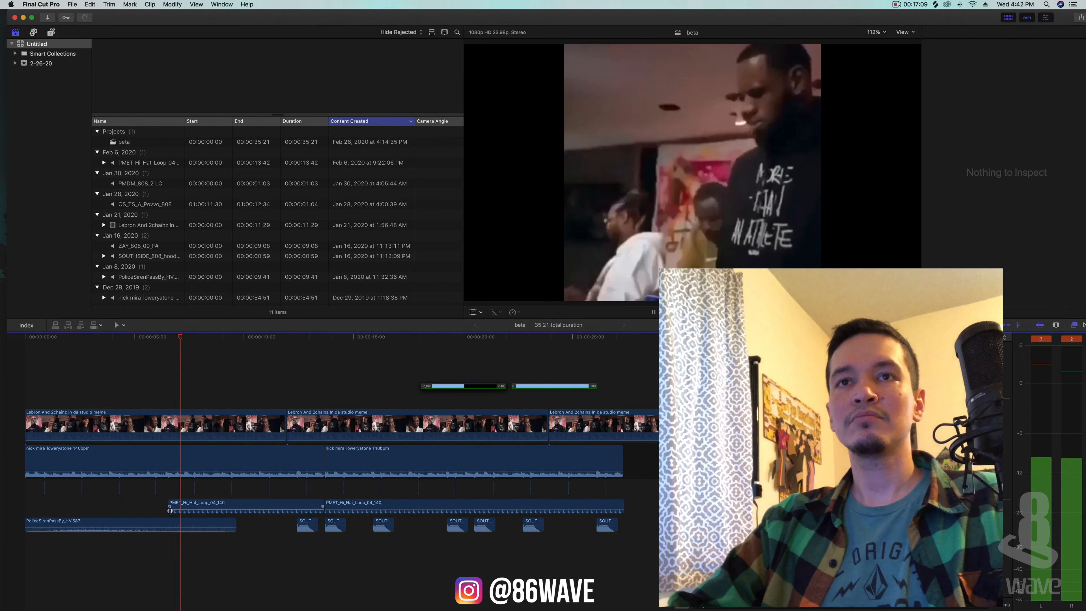
pyautogui.moveTo(170, 508); pyautogui.dragTo(176, 508)
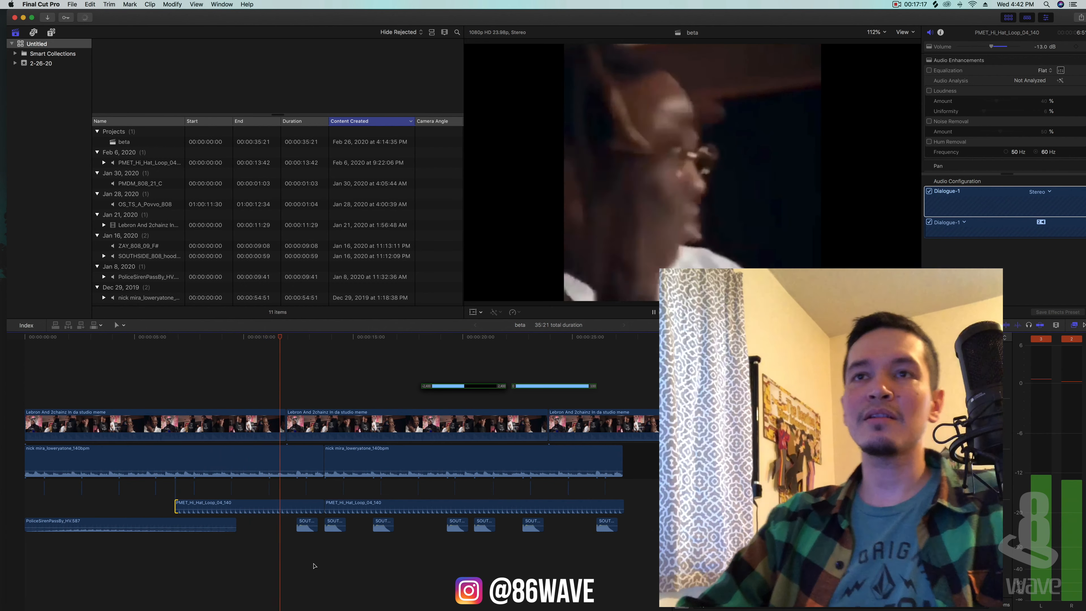
# - Delete the last remaining 808 clip and the hi-hat loop beneath the first melody loop
pyautogui.click(308, 527)
pyautogui.press('Delete')
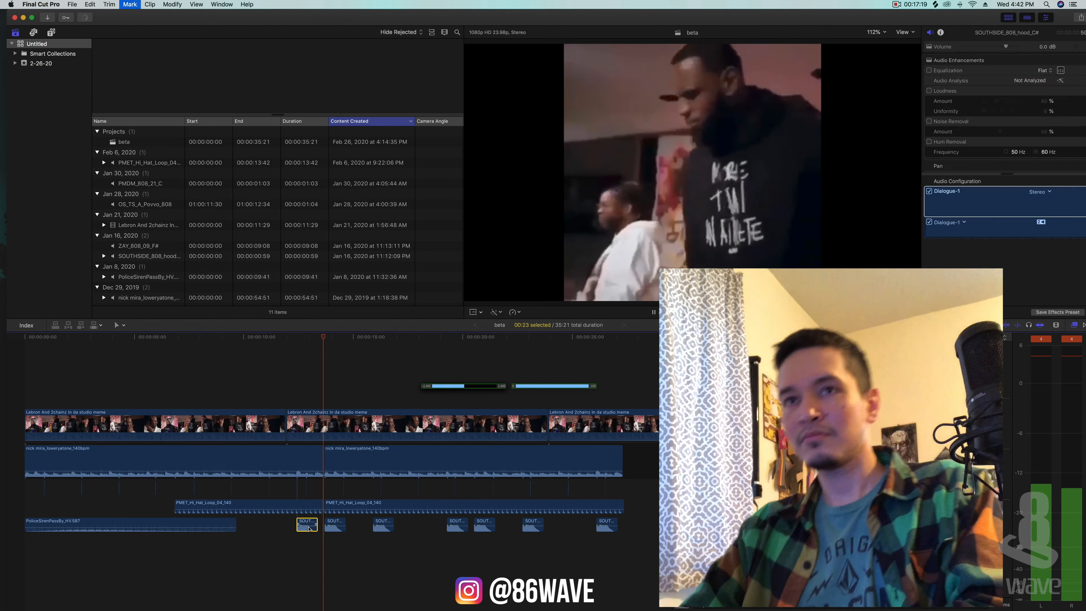
pyautogui.click(268, 506)
pyautogui.press('Delete')
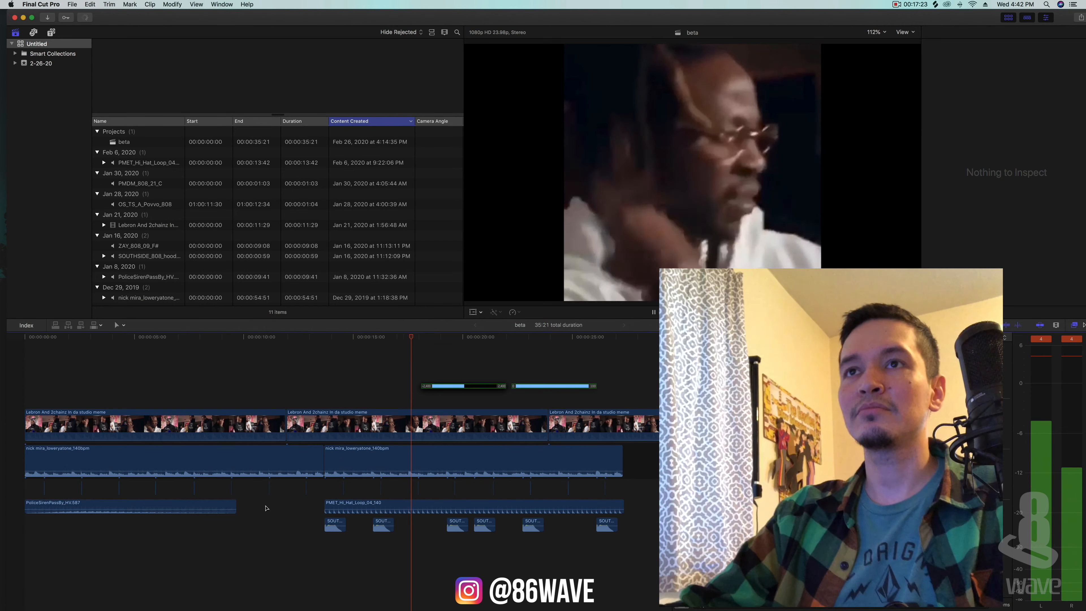
pyautogui.press('space')
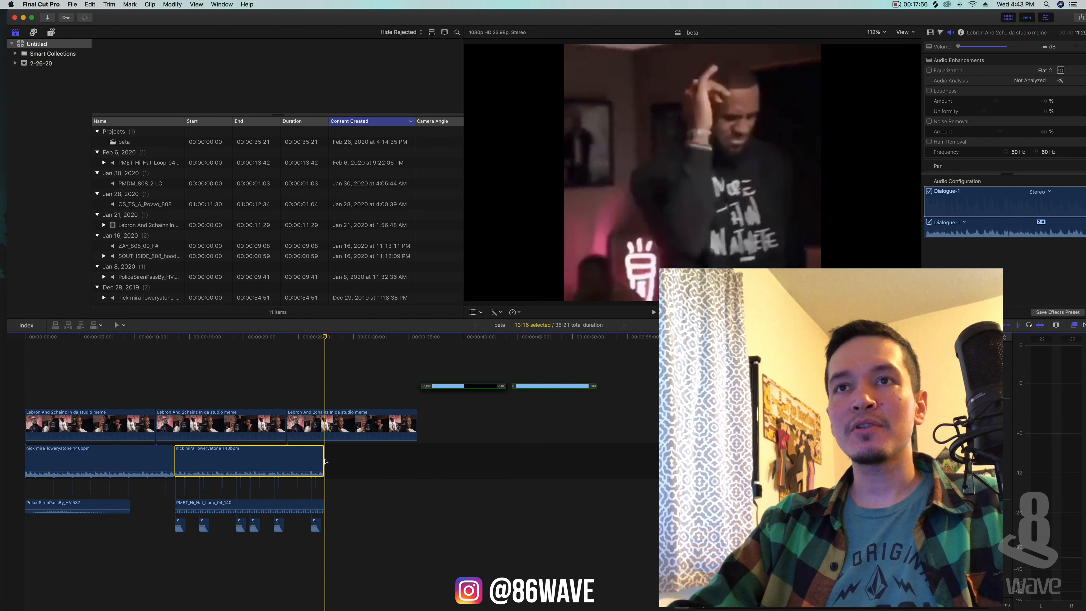
# - Extend the second melody loop well past the video, to a total duration of 55:22, and play the timeline
pyautogui.moveTo(324, 461); pyautogui.dragTo(636, 461)
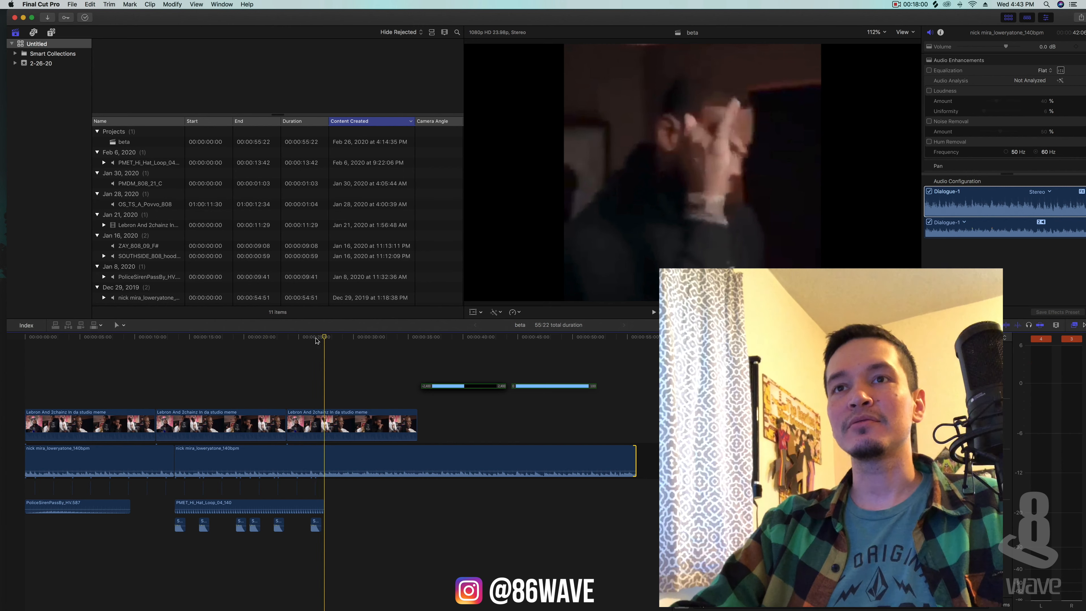
pyautogui.click(316, 337)
pyautogui.press('space')
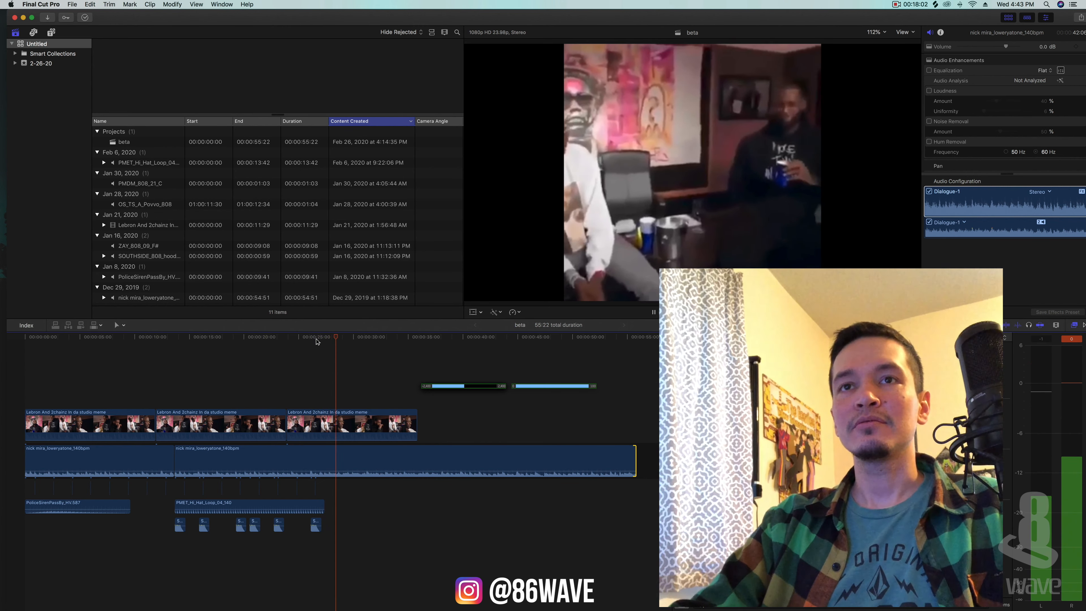
# - Duplicate the hi-hat loop and its six 808 clips directly after the originals, beneath the extended melody
pyautogui.moveTo(330, 526); pyautogui.dragTo(244, 527)
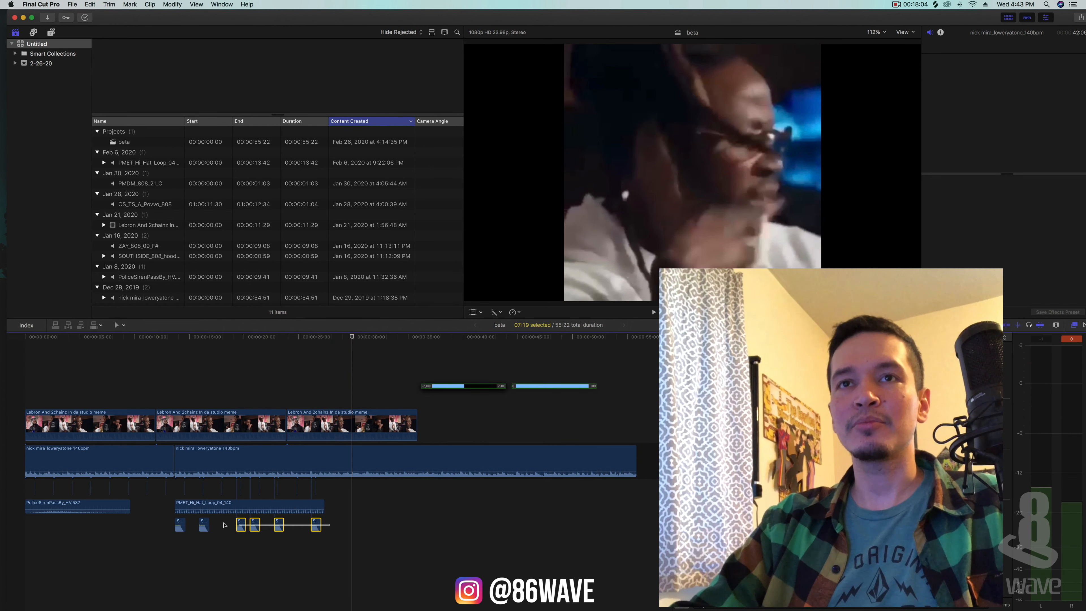
pyautogui.press('space')
pyautogui.moveTo(348, 548); pyautogui.dragTo(336, 505)
pyautogui.press('space')
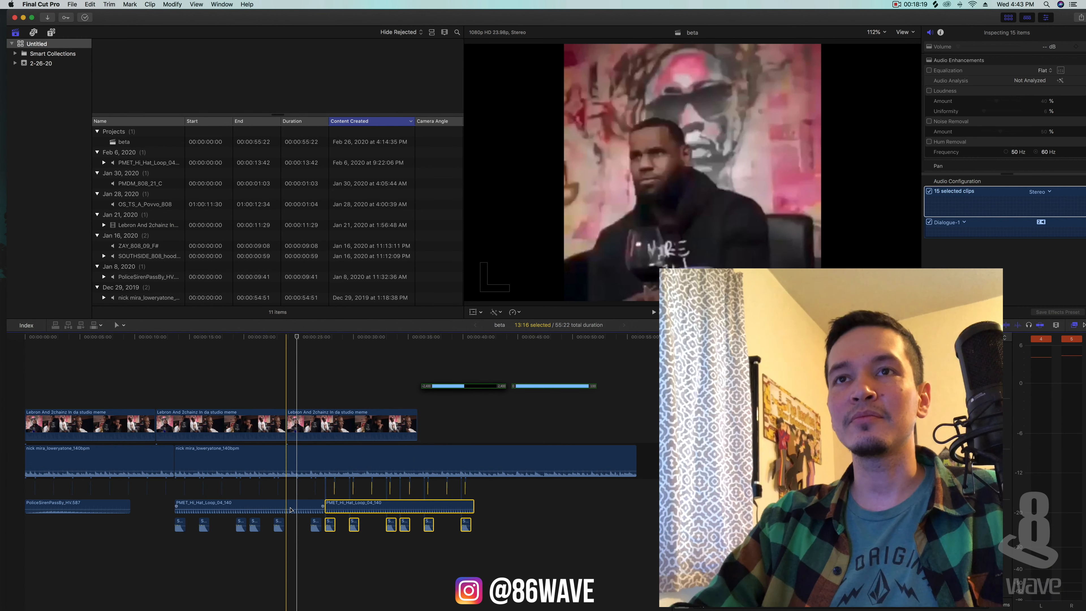
# - Delete the six duplicated 808 clips beneath the second hi-hat loop
pyautogui.click(477, 536)
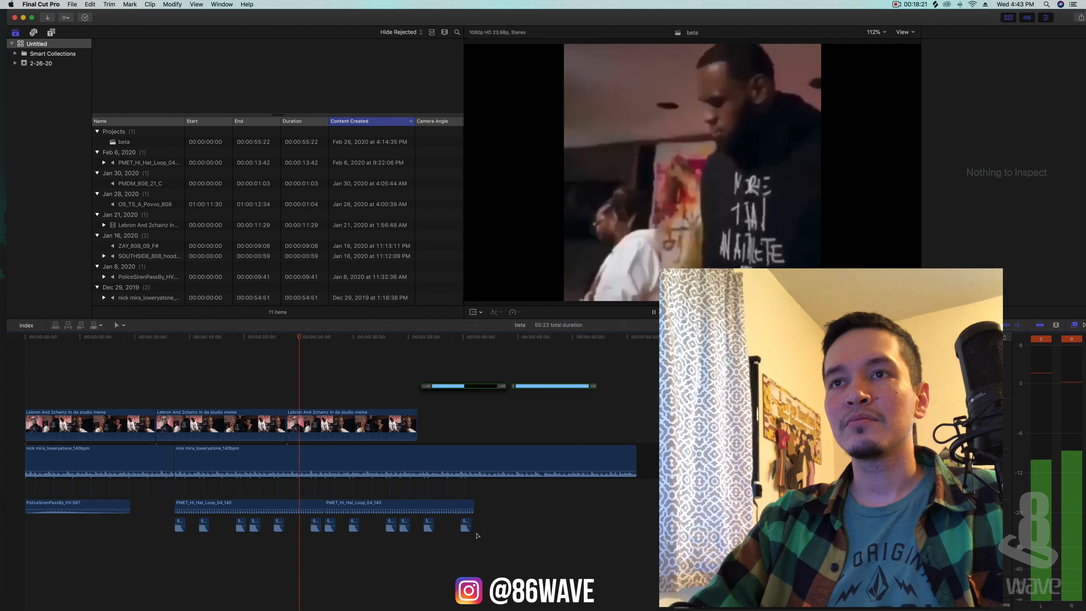
pyautogui.moveTo(488, 529); pyautogui.dragTo(319, 529)
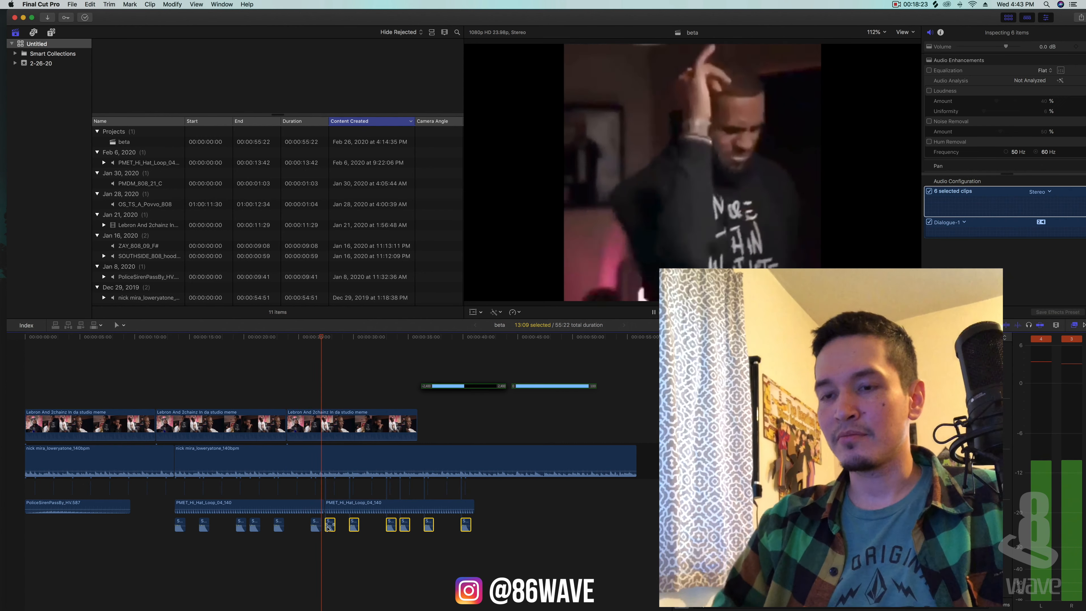
pyautogui.press('Delete')
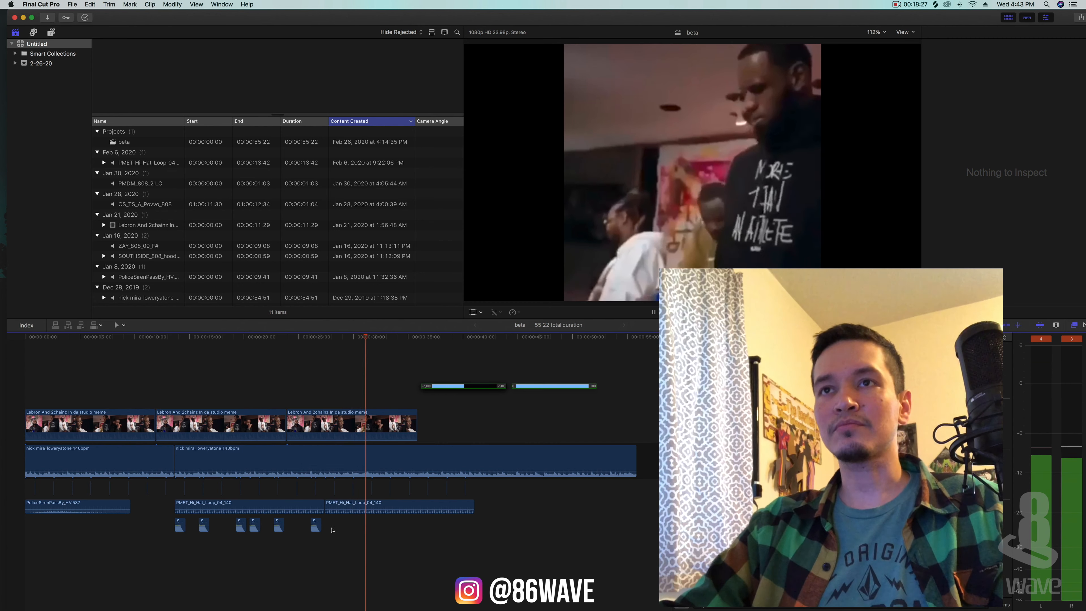
# - Duplicate the third meme video clip at the end and copy the second section's melody, hi-hats and six 808s after the third section
pyautogui.moveTo(323, 423); pyautogui.dragTo(430, 425)
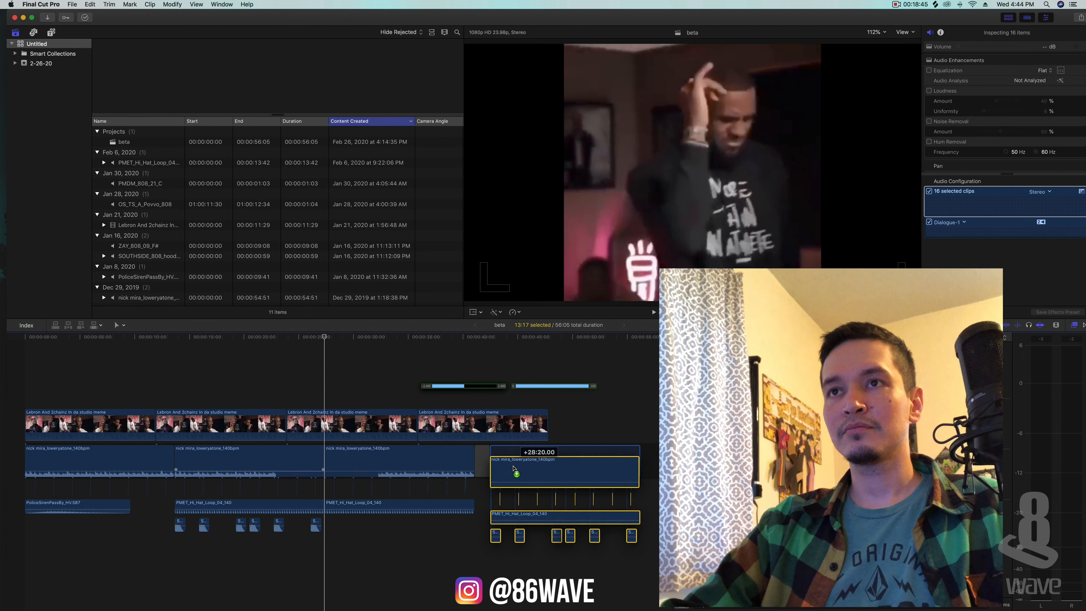
pyautogui.moveTo(511, 462); pyautogui.dragTo(494, 461)
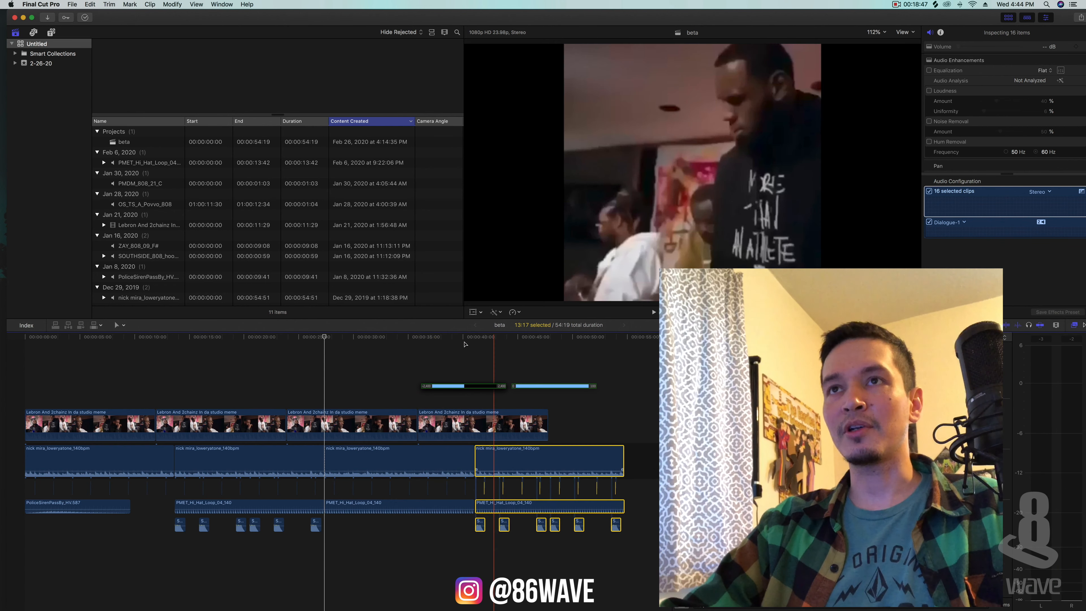
pyautogui.press('space')
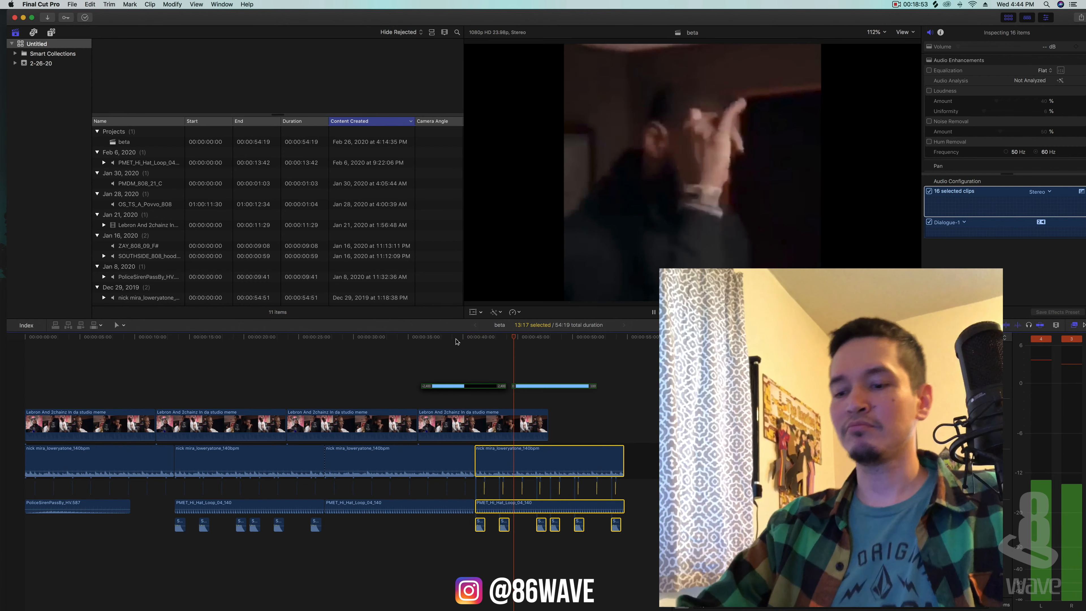
# - Add OS_LS_SFX_85_Uplifter from Splice beneath the first melody loop, ending where the second section begins, and play the transition
pyautogui.press('super+minus')
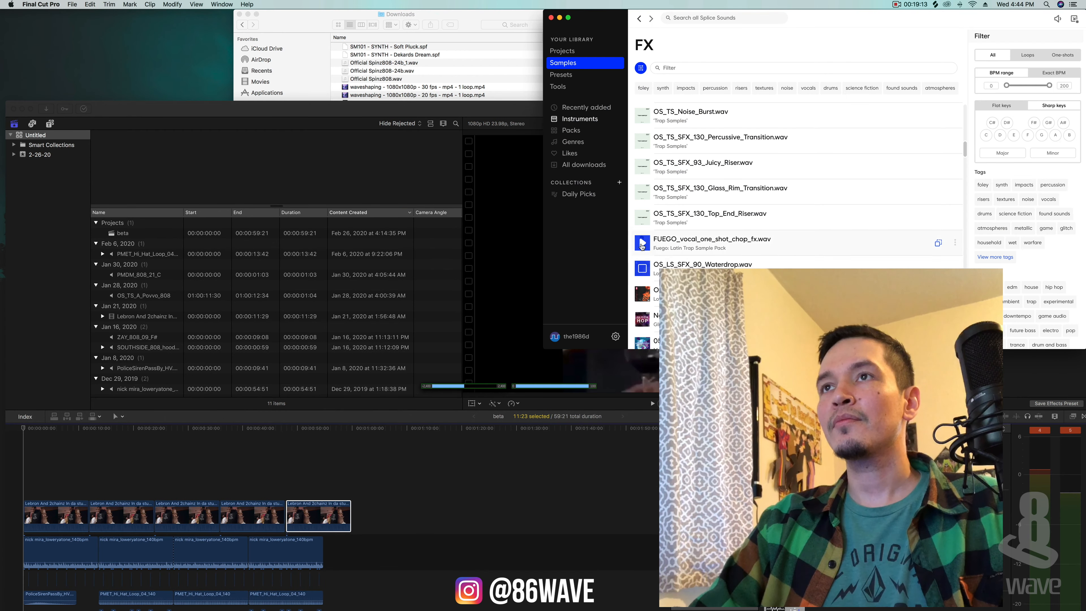
pyautogui.moveTo(646, 293); pyautogui.dragTo(17, 484)
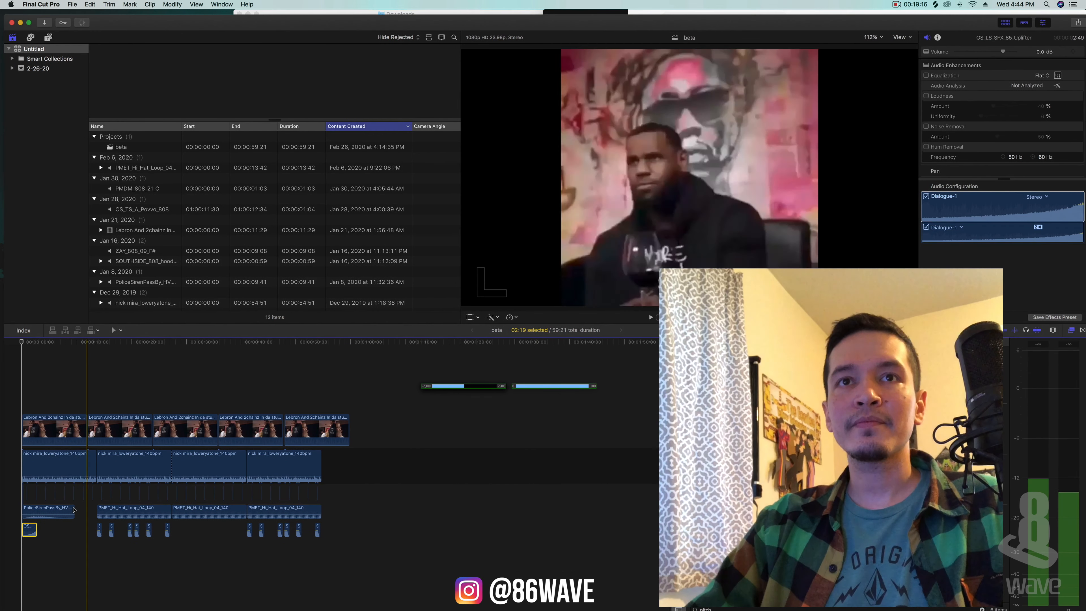
pyautogui.moveTo(34, 530); pyautogui.dragTo(88, 531)
pyautogui.click(81, 343)
pyautogui.press('space')
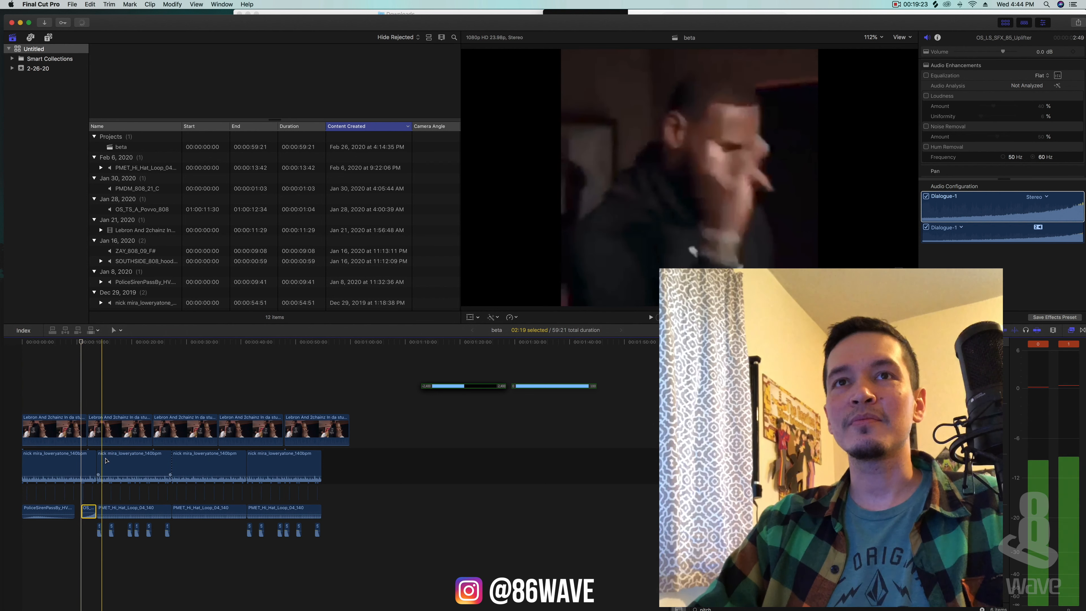
# - Set the uplifter clip's volume to -16.0 dB, replay the transition and play the whole arrangement from the start
pyautogui.click(88, 342)
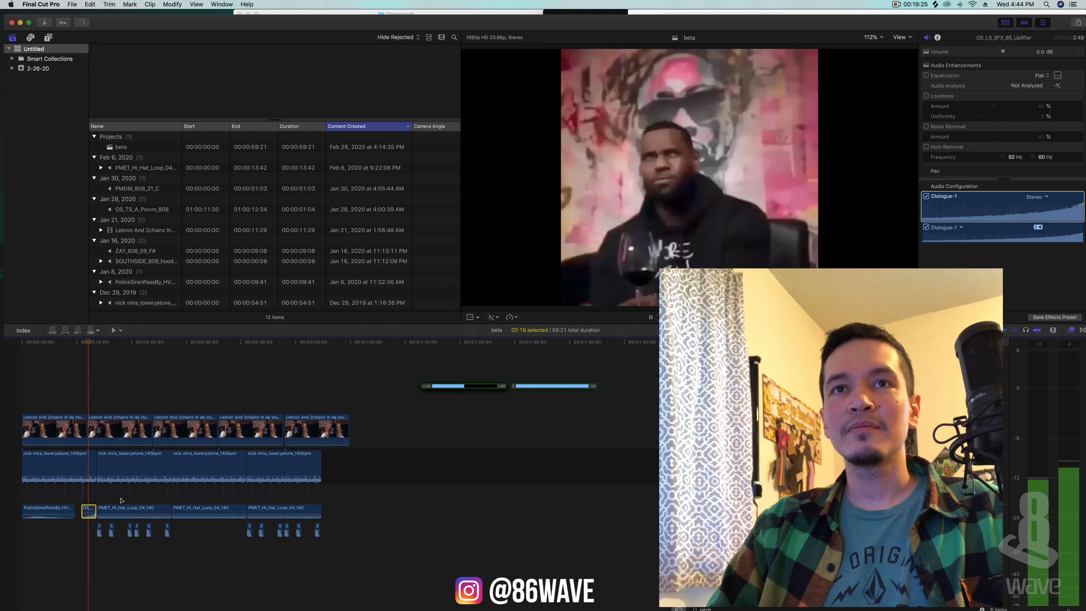
pyautogui.moveTo(89, 511); pyautogui.dragTo(88, 509)
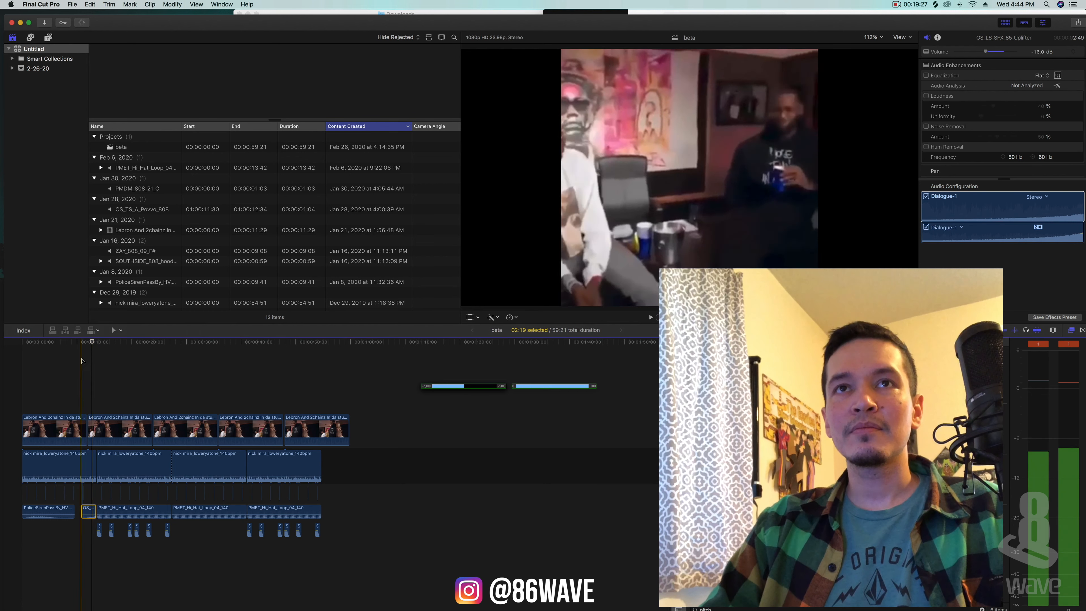
pyautogui.press('space')
pyautogui.press('super+equal')
pyautogui.press('super+equal')
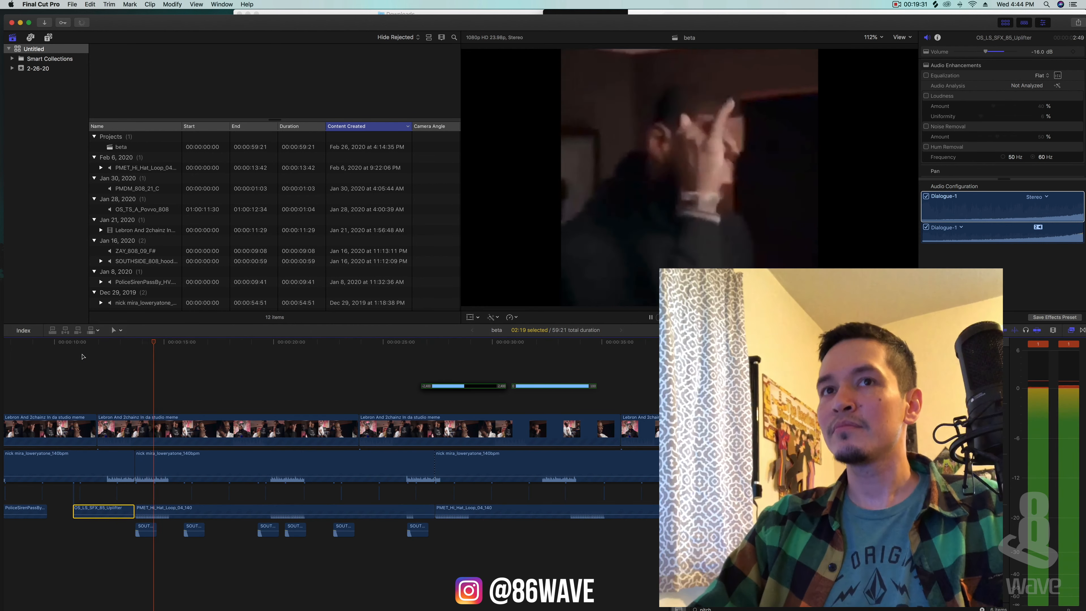
pyautogui.press('super+minus')
pyautogui.press('super+minus')
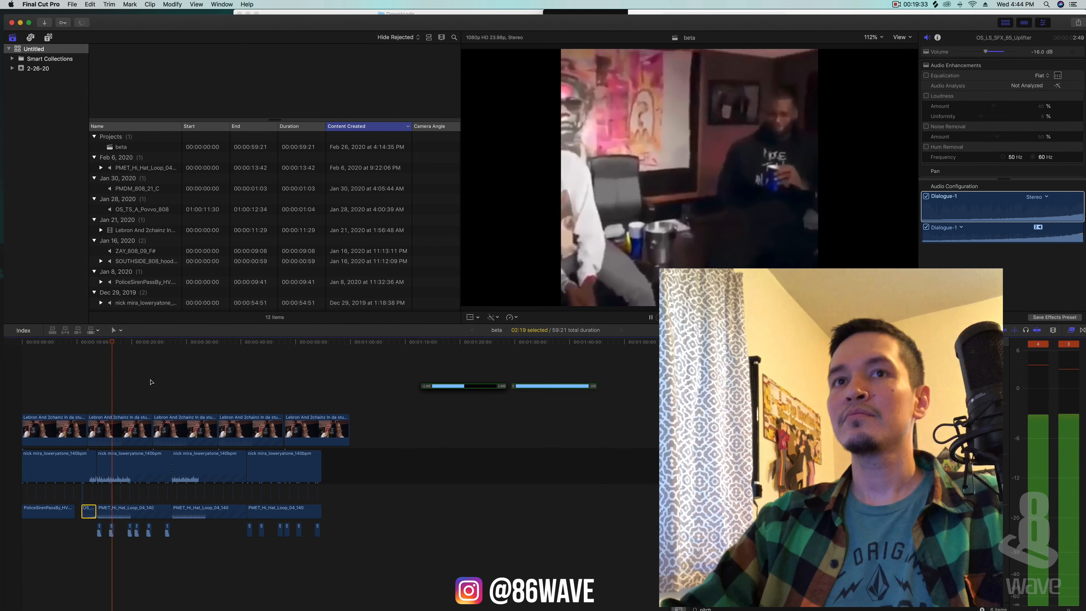
pyautogui.press('Home')
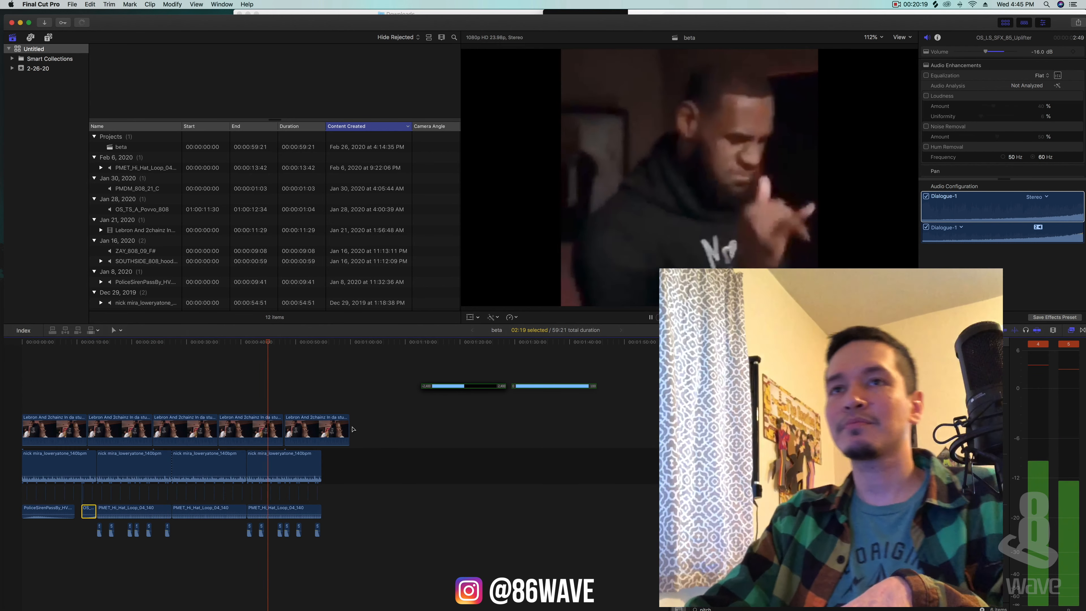
# - Trim the last meme video clip to the melody's end and copy the opening melody, siren and uplifter after the final section
pyautogui.moveTo(349, 425); pyautogui.dragTo(323, 433)
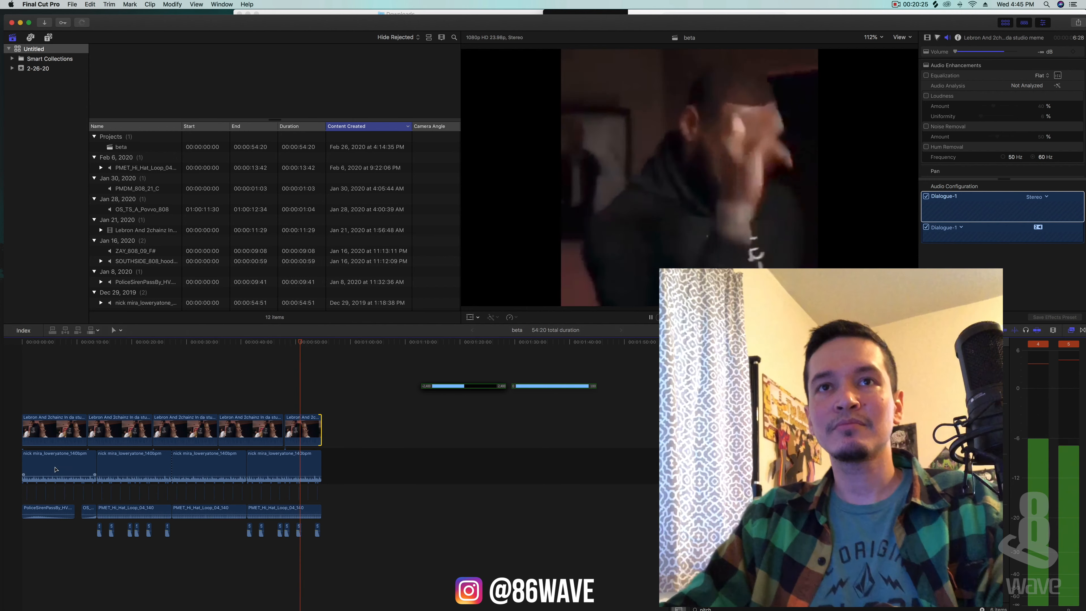
pyautogui.moveTo(89, 528); pyautogui.dragTo(347, 471)
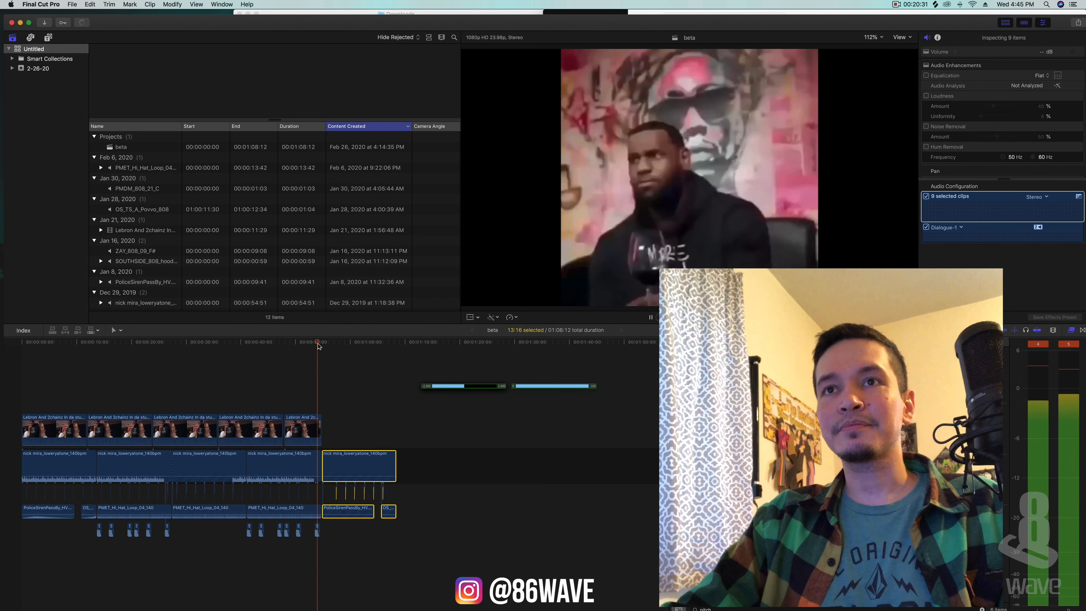
# - Extend the meme video over the copied closing section, trim it to the melody's end and return the playhead to the start
pyautogui.moveTo(250, 428); pyautogui.dragTo(395, 432)
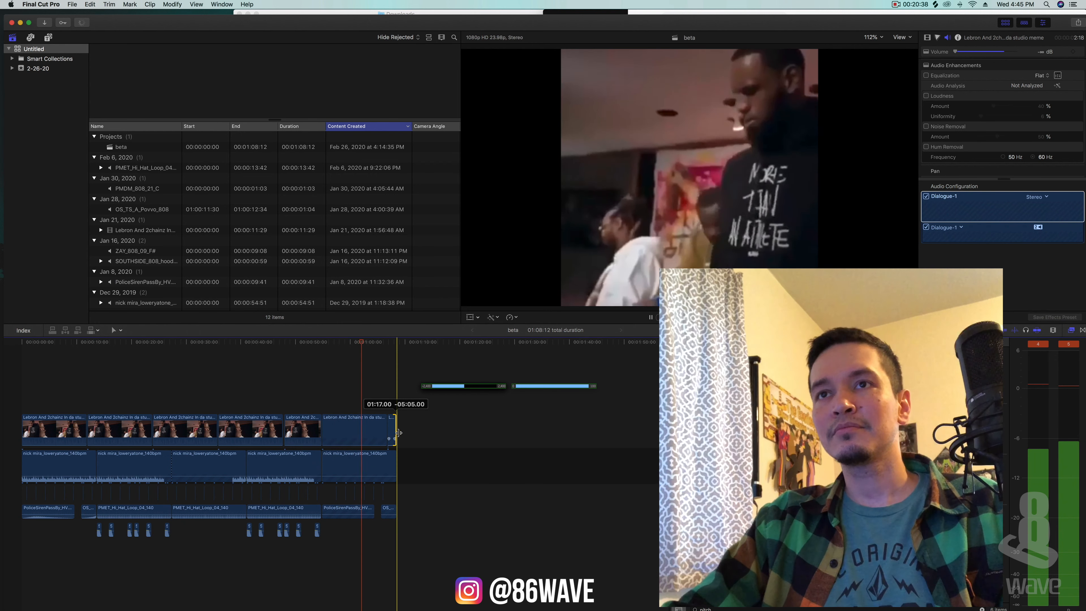
pyautogui.moveTo(370, 343); pyautogui.dragTo(1, 349)
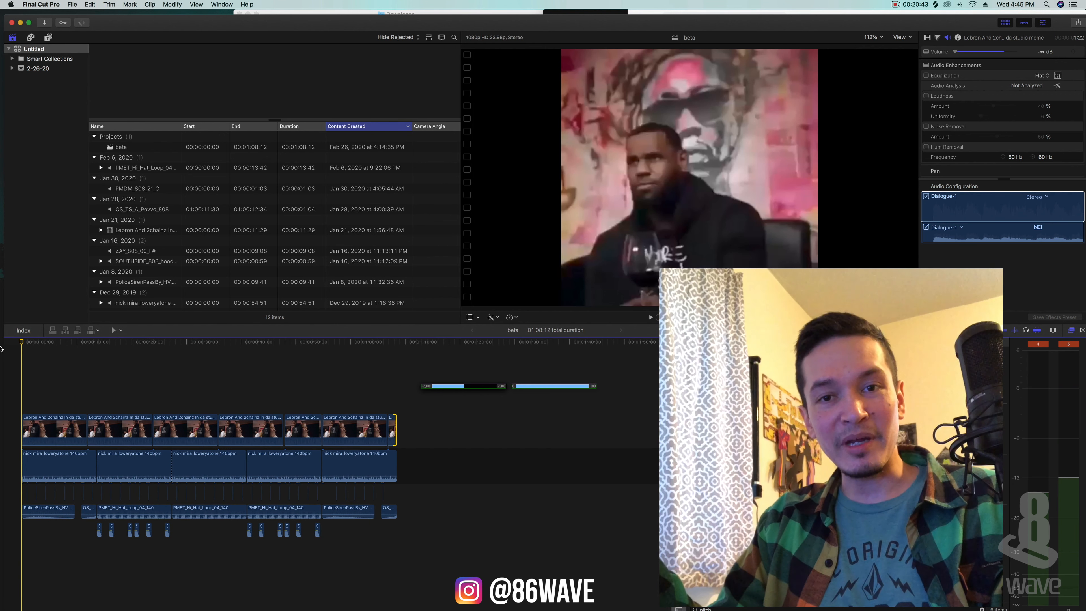